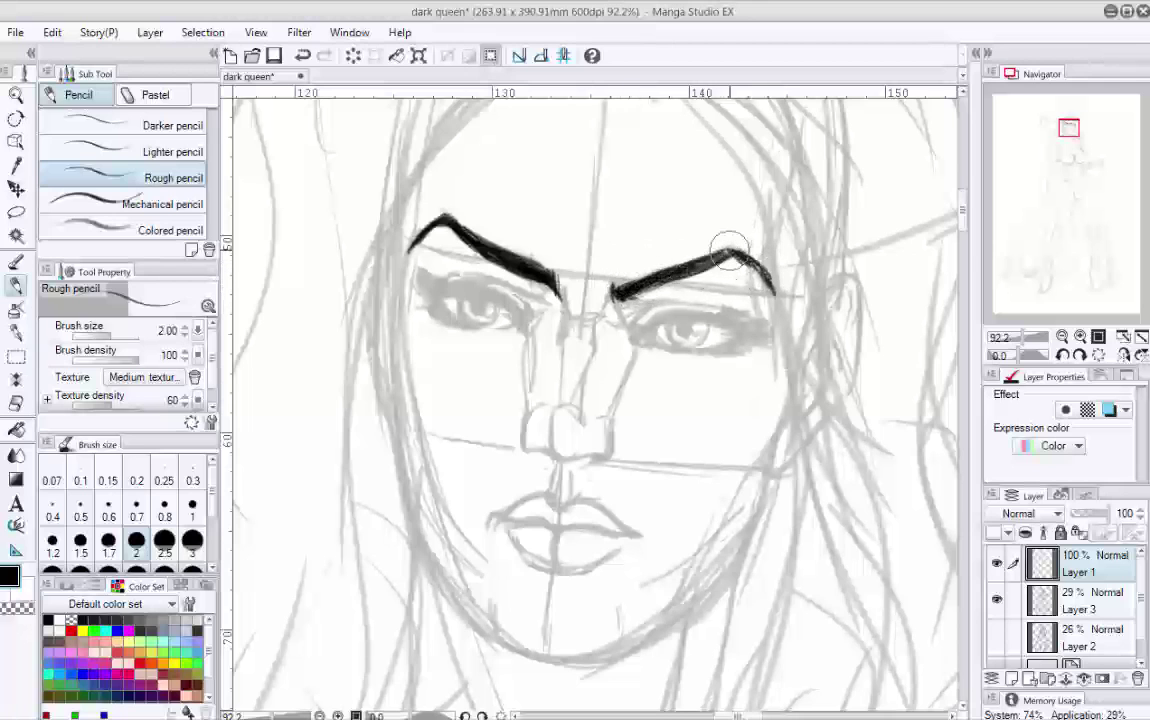
Step: Draw the left eye over the sketch with the rough pencil, including lids, iris, dark pupil, and upper and lower lashes
left_click_drag(528, 329, 514, 308)
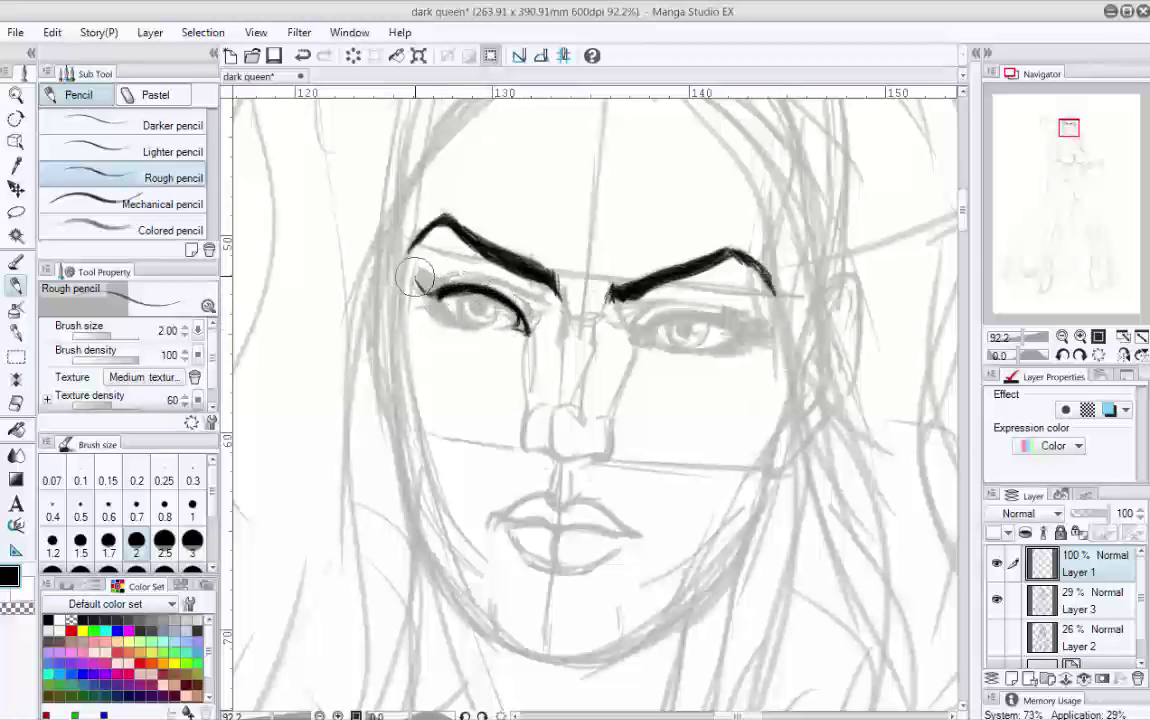
left_click_drag(421, 276, 458, 288)
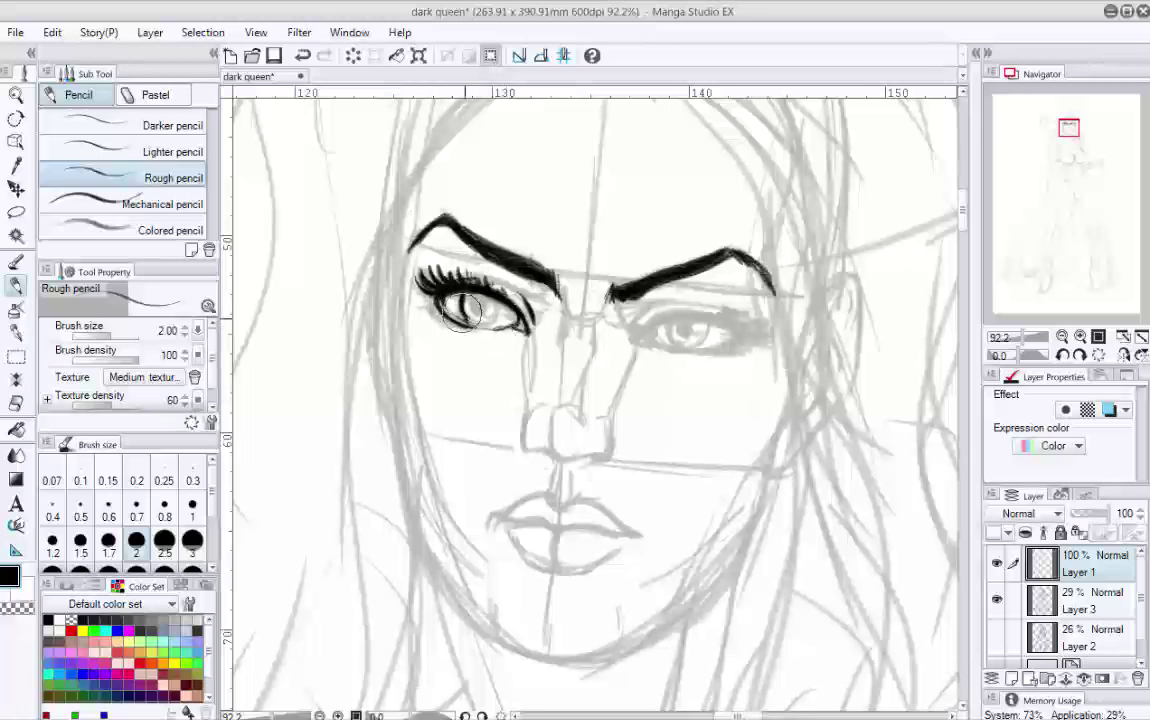
scroll(472, 272, "up", 3)
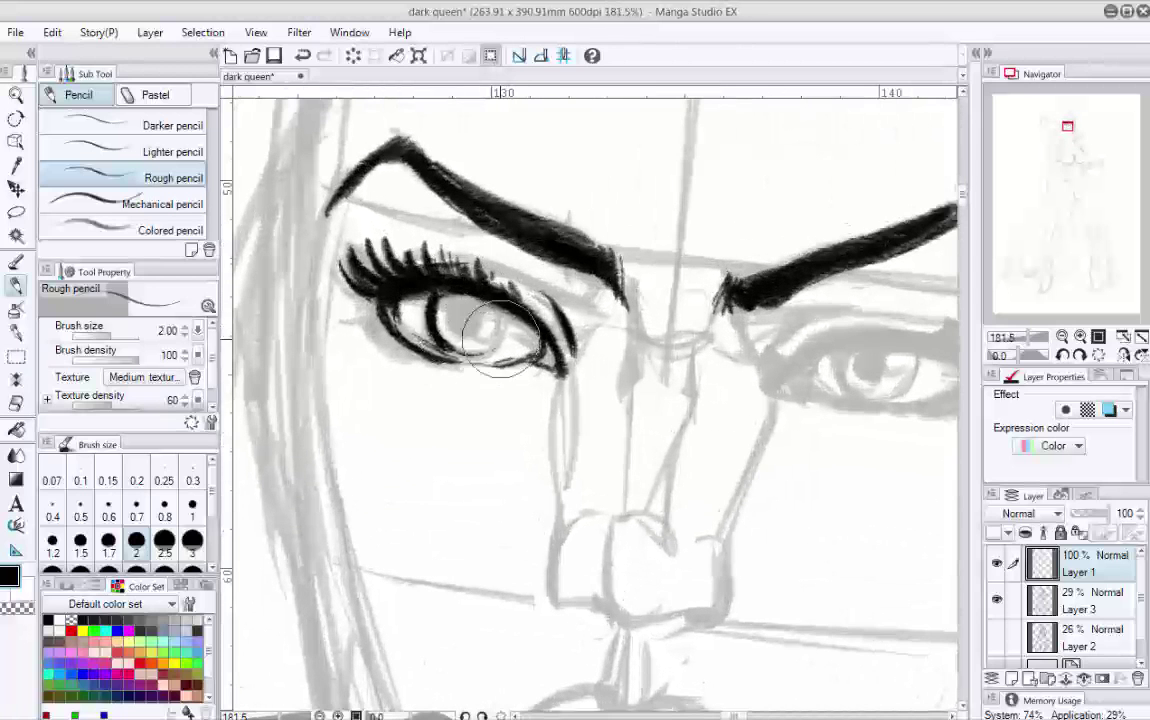
left_click_drag(490, 285, 520, 295)
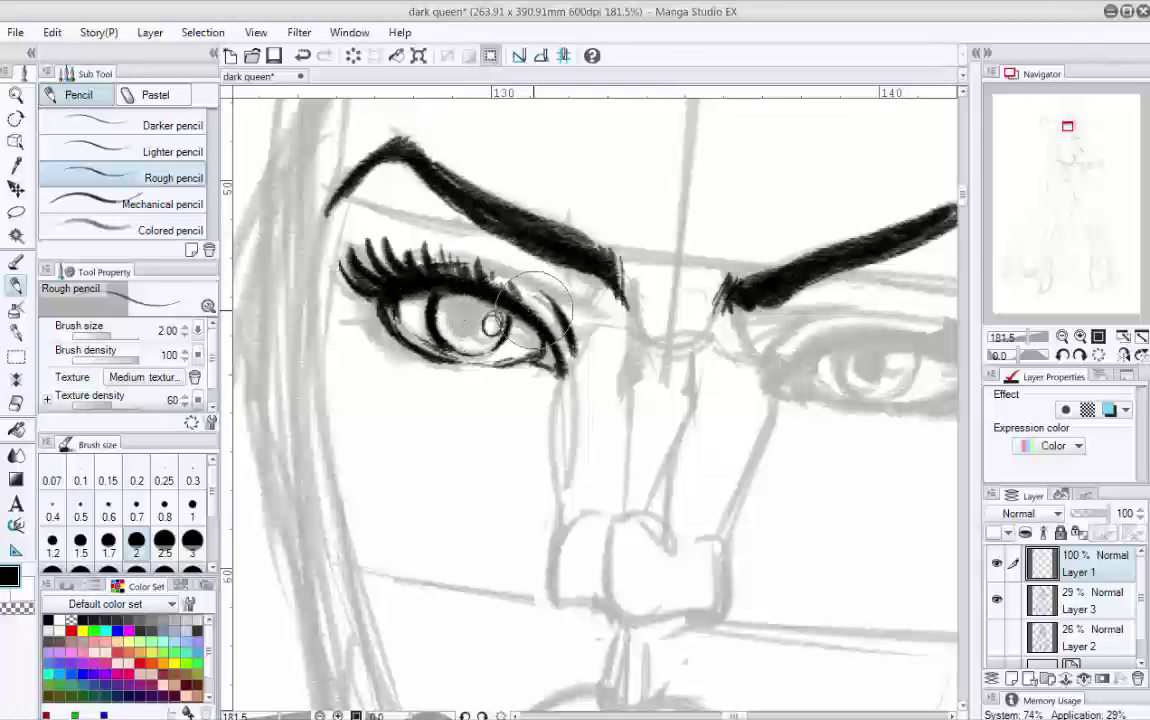
scroll(535, 306, "up", 1)
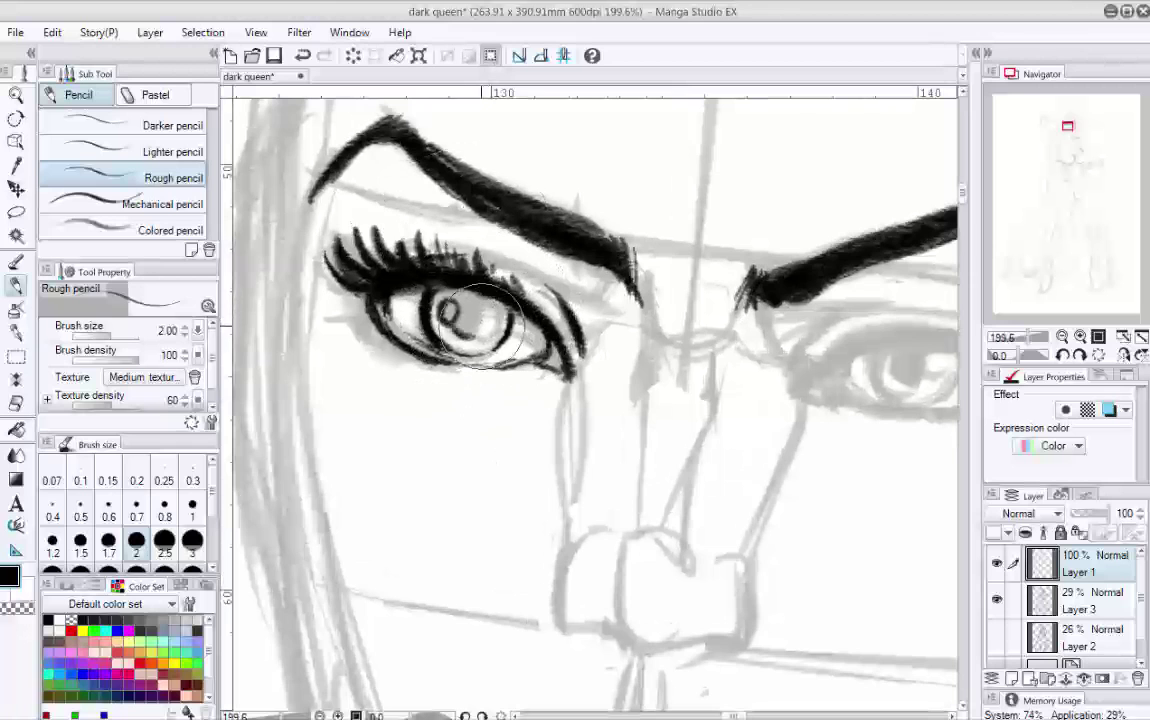
left_click_drag(442, 304, 463, 327)
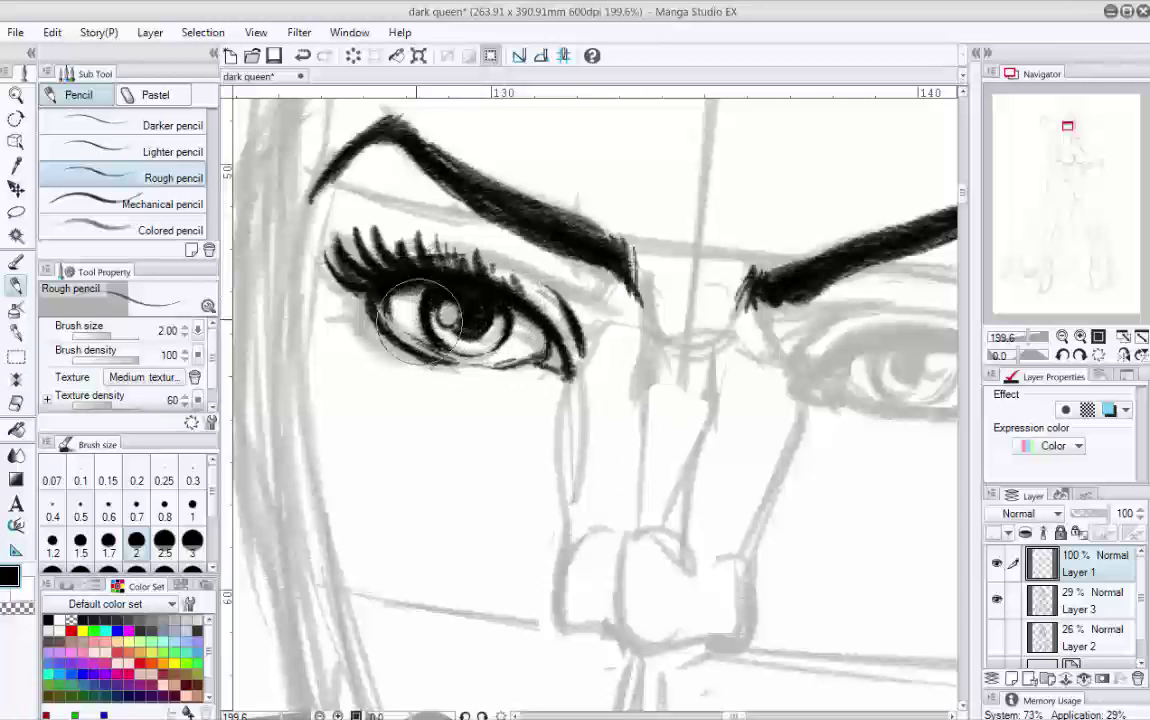
mouse_move(420, 318)
left_mouse_down()
mouse_move(339, 306)
mouse_move(374, 322)
mouse_move(357, 341)
mouse_move(397, 354)
mouse_move(391, 332)
mouse_move(415, 372)
mouse_move(457, 385)
left_mouse_up()
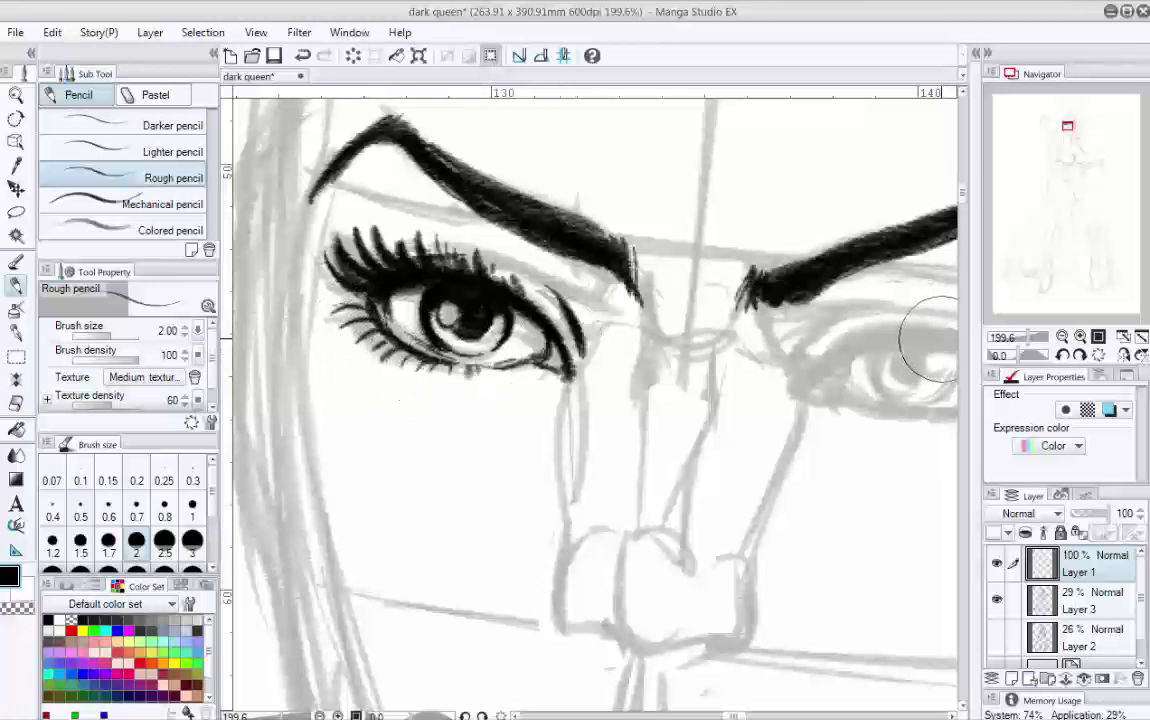
Step: Outline the right eye over the sketch, tracing its inner corner, upper lid and lower lid
scroll(930, 340, "down", 3)
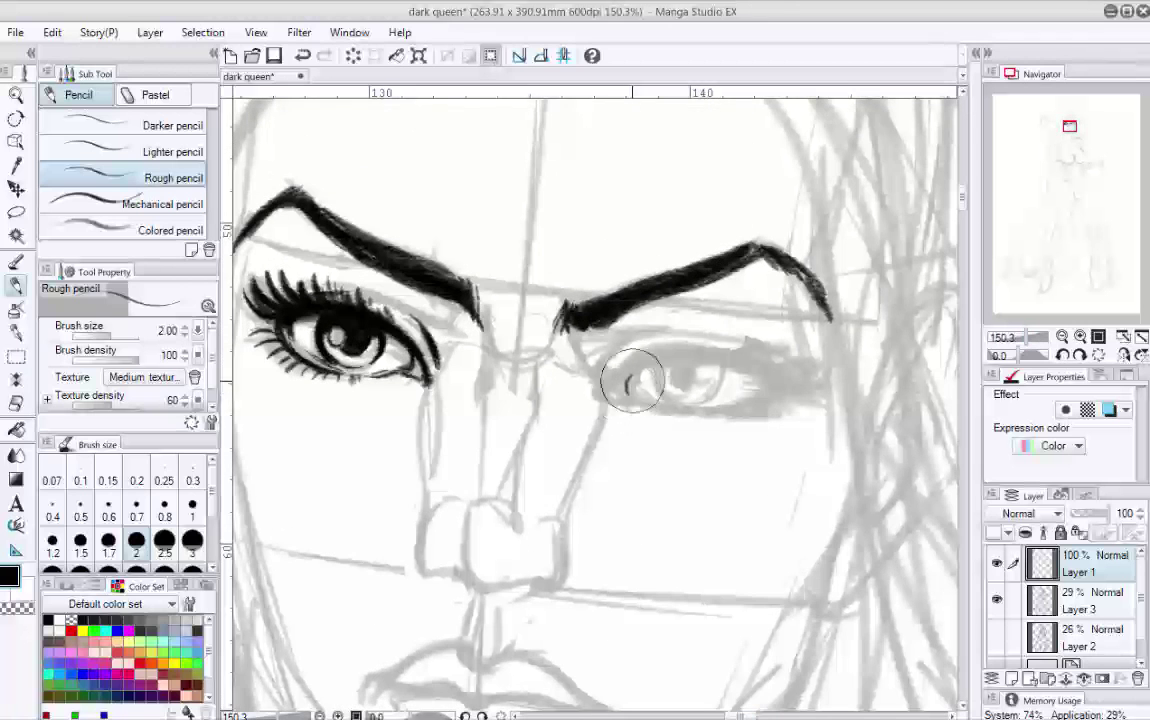
left_click_drag(603, 391, 668, 354)
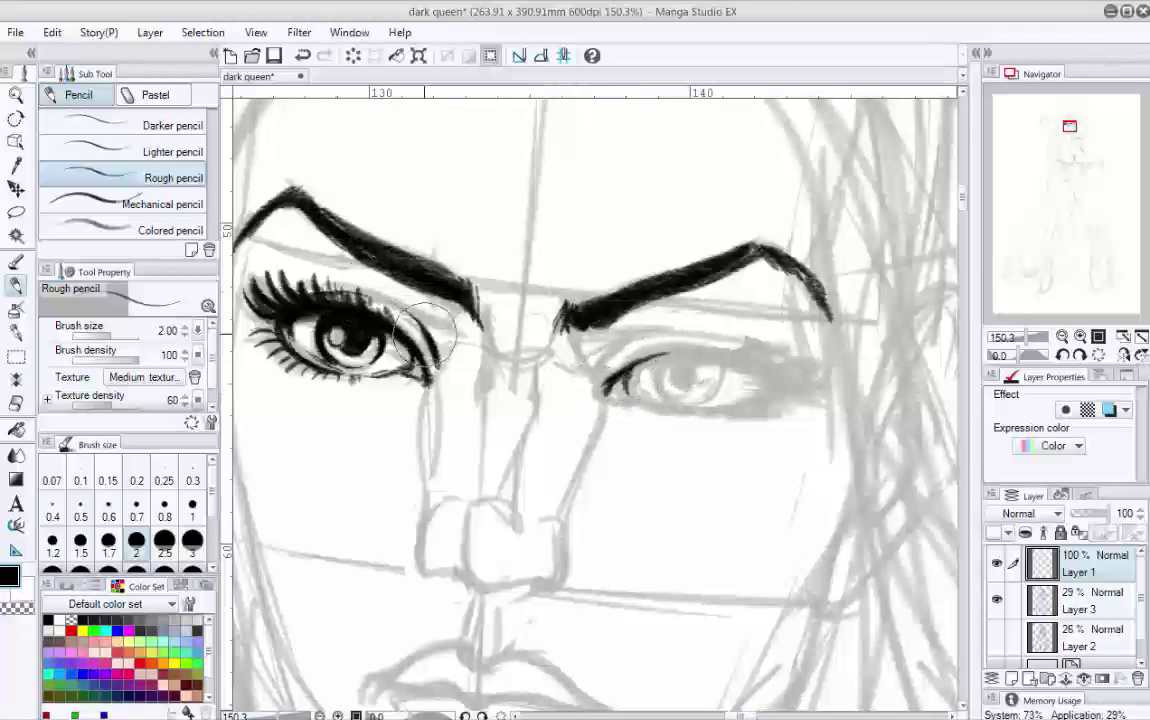
mouse_move(596, 391)
left_mouse_down()
mouse_move(626, 386)
mouse_move(653, 355)
left_mouse_up()
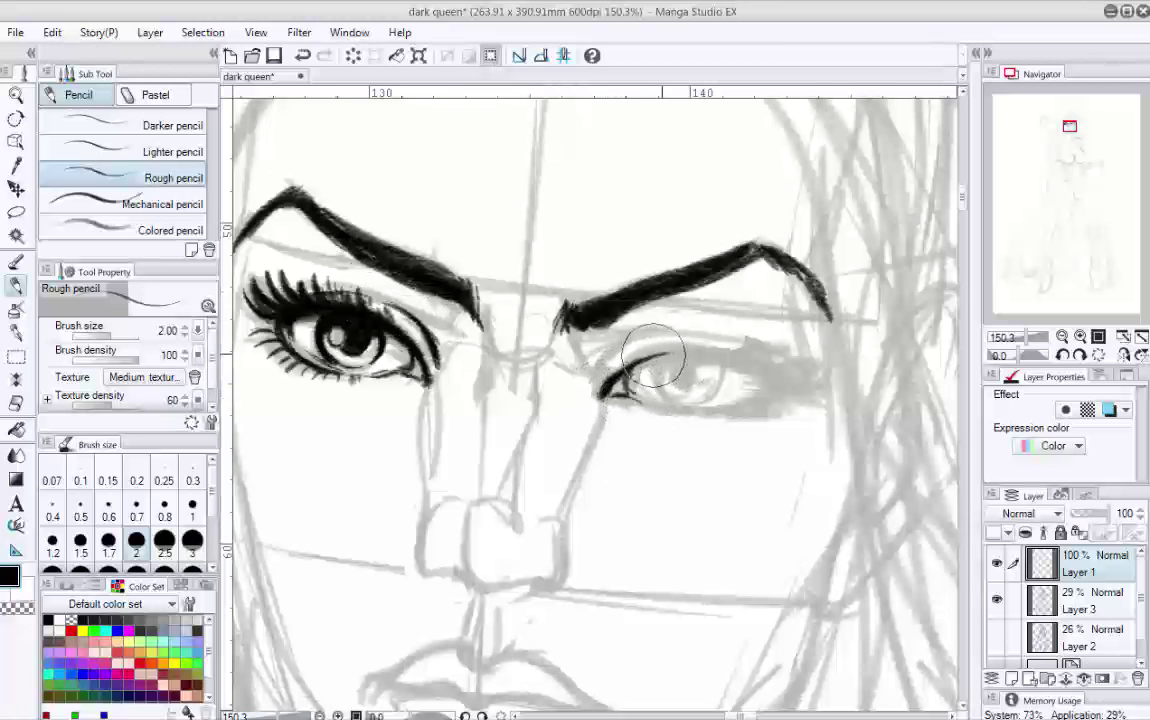
mouse_move(805, 335)
left_mouse_down()
mouse_move(585, 280)
mouse_move(575, 330)
left_mouse_up()
left_click_drag(570, 250, 555, 300)
mouse_move(560, 220)
left_mouse_down()
mouse_move(634, 236)
mouse_move(729, 558)
left_mouse_up()
key("r")
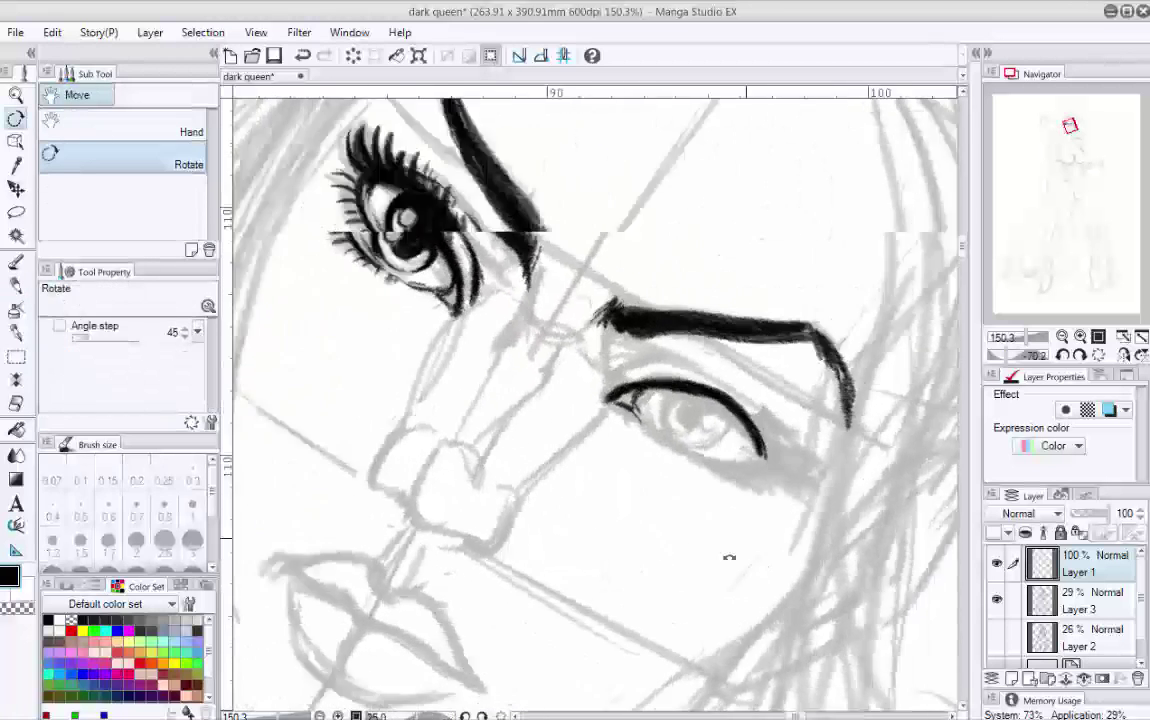
key("p")
left_click_drag(610, 410, 650, 505)
left_click_drag(612, 415, 654, 518)
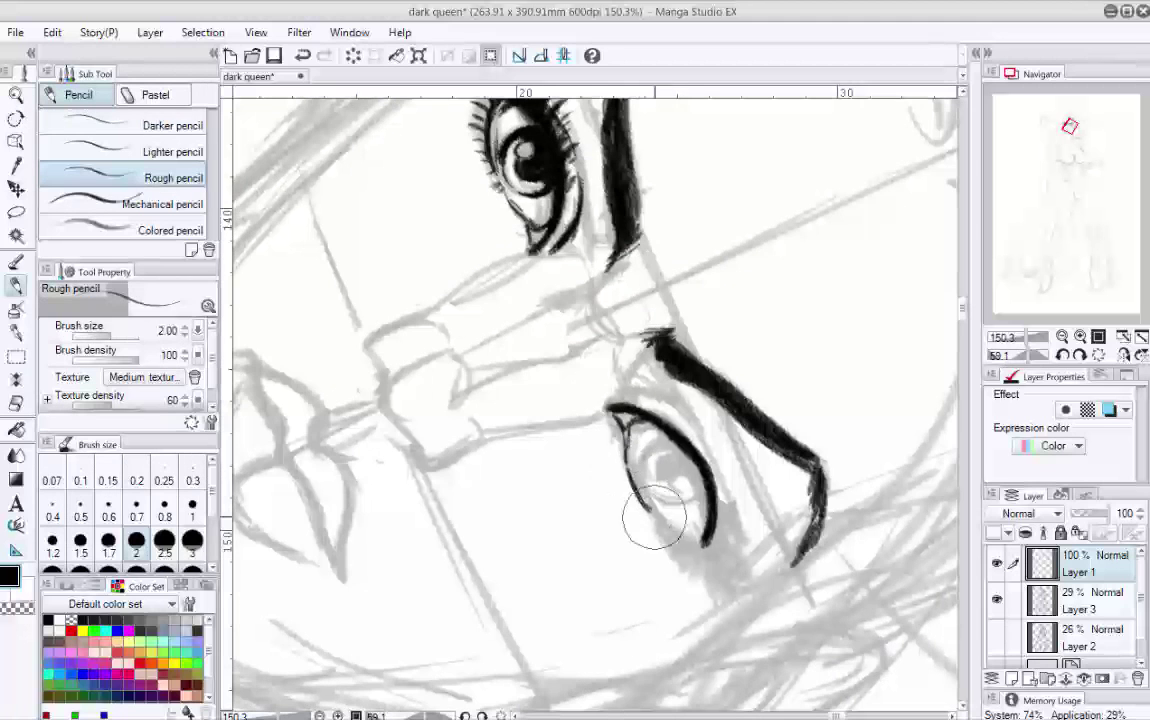
key("ctrl+at")
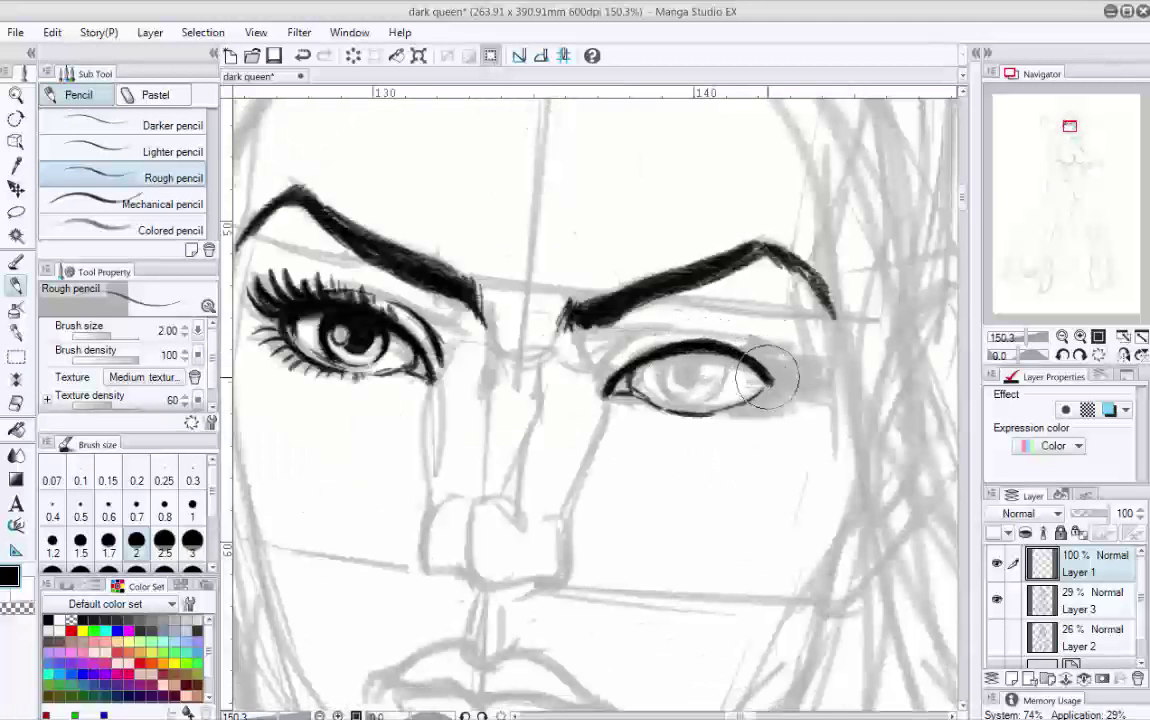
Step: Extend the right eye's upper lid into an outer wing and add the upper lashes and lid crease
left_click_drag(650, 350, 760, 372)
left_click_drag(700, 350, 811, 378)
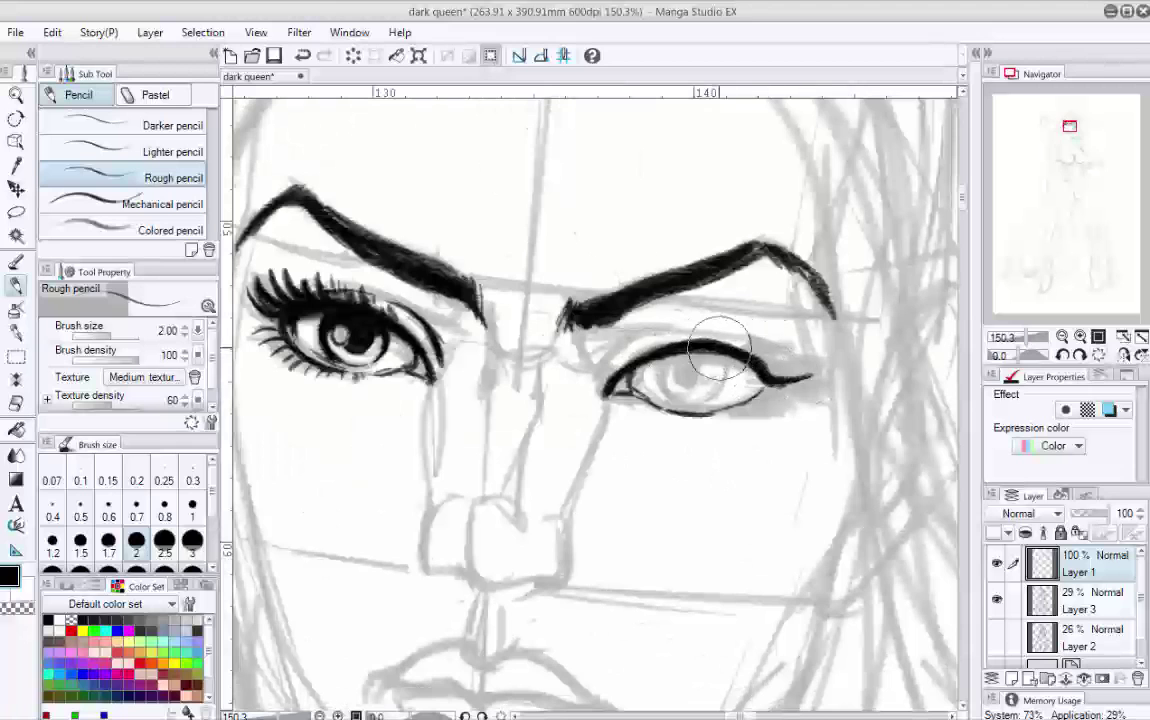
mouse_move(718, 346)
left_mouse_down()
mouse_move(785, 369)
mouse_move(822, 366)
mouse_move(814, 349)
mouse_move(765, 359)
mouse_move(745, 354)
mouse_move(777, 344)
mouse_move(726, 345)
mouse_move(752, 344)
mouse_move(750, 331)
mouse_move(697, 348)
mouse_move(660, 337)
mouse_move(596, 378)
mouse_move(642, 336)
left_mouse_up()
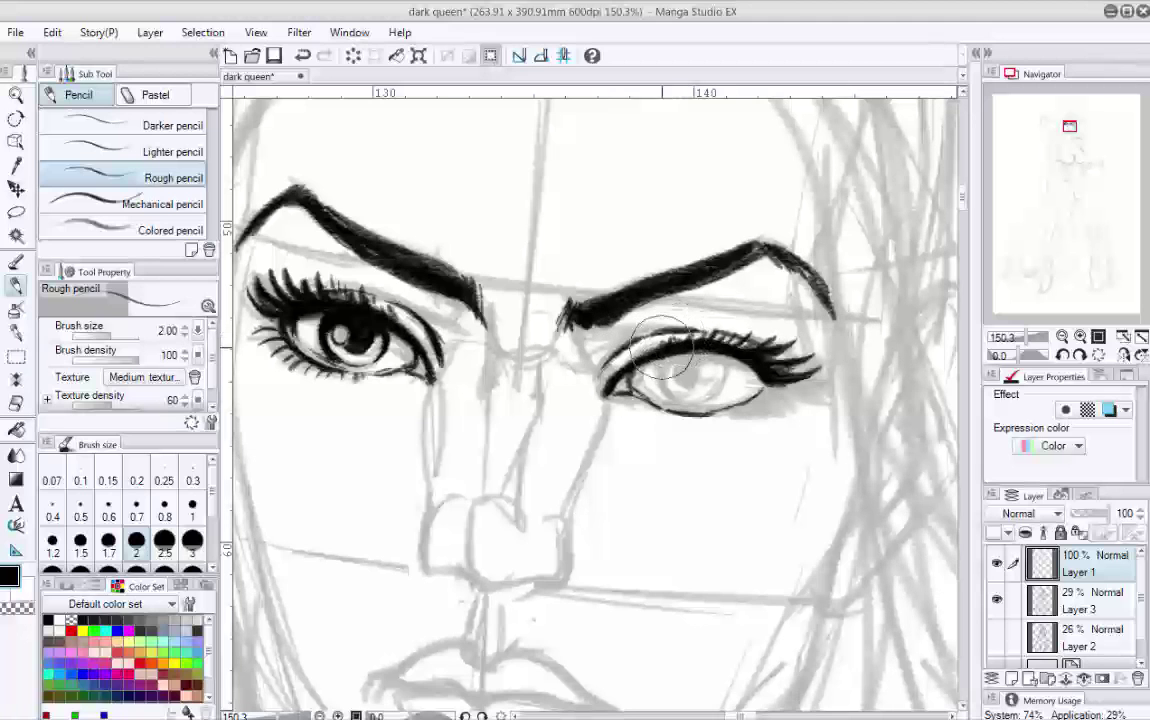
mouse_move(400, 318)
left_mouse_down()
mouse_move(445, 333)
mouse_move(880, 321)
mouse_move(727, 355)
left_mouse_up()
Step: Add the lower lashes, iris and dark pupil to the right eye
key("shift+space")
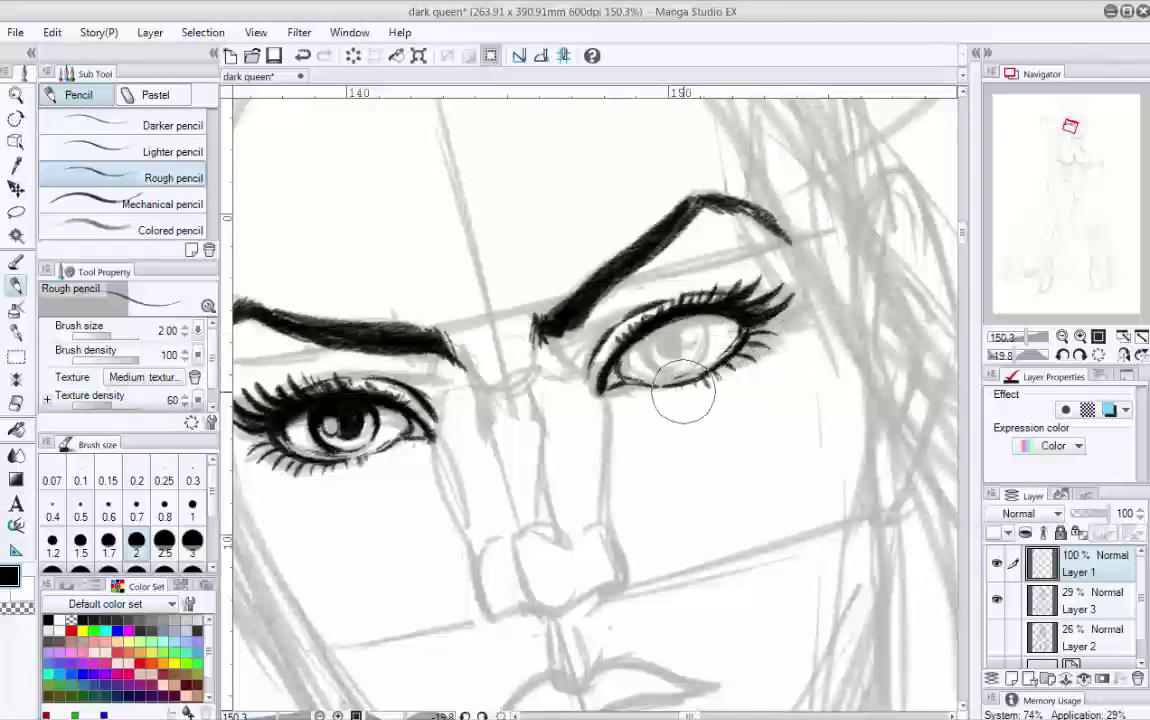
left_click_drag(683, 393, 722, 385)
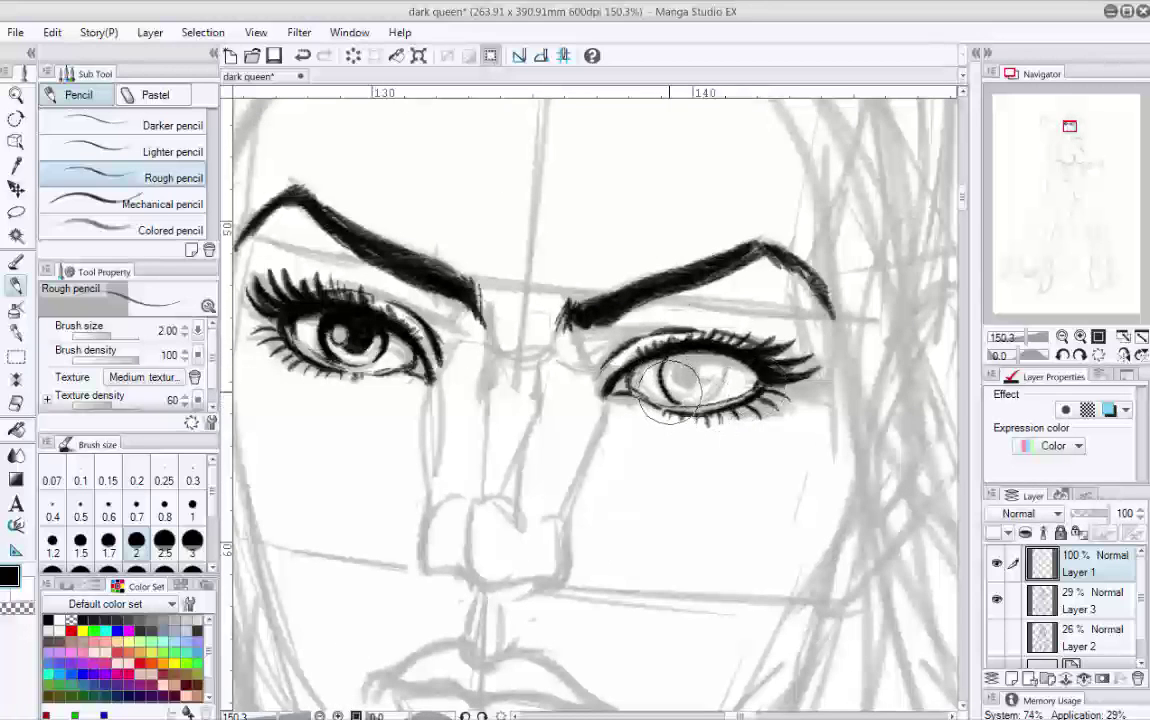
mouse_move(665, 365)
left_mouse_down()
mouse_move(706, 394)
mouse_move(725, 374)
mouse_move(720, 359)
mouse_move(686, 372)
mouse_move(698, 384)
mouse_move(718, 364)
mouse_move(678, 357)
mouse_move(712, 363)
left_mouse_up()
Step: Draw the nose over the sketch, with the bridge lines running down from the brows, the nostrils and the tip
left_click_drag(1040, 337, 1027, 337)
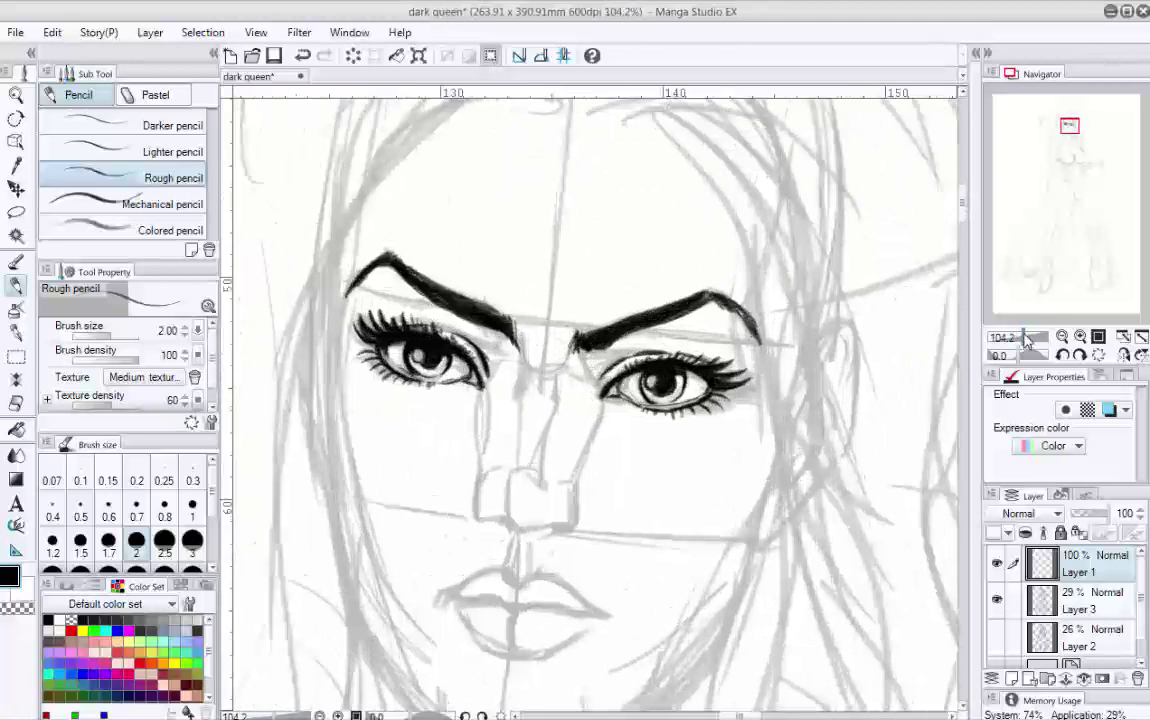
left_click_drag(760, 250, 570, 370)
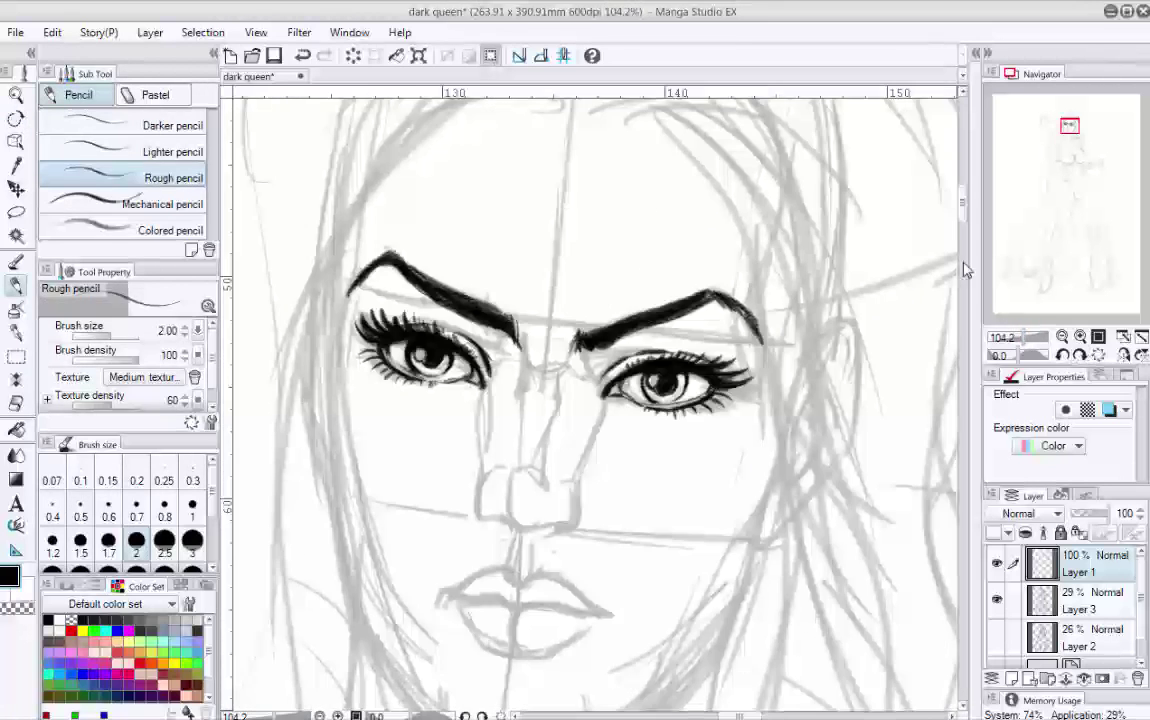
key("ctrl+@")
mouse_move(516, 291)
left_mouse_down()
mouse_move(513, 365)
mouse_move(557, 402)
mouse_move(575, 372)
mouse_move(545, 408)
mouse_move(470, 380)
mouse_move(530, 258)
mouse_move(516, 318)
mouse_move(505, 221)
left_mouse_up()
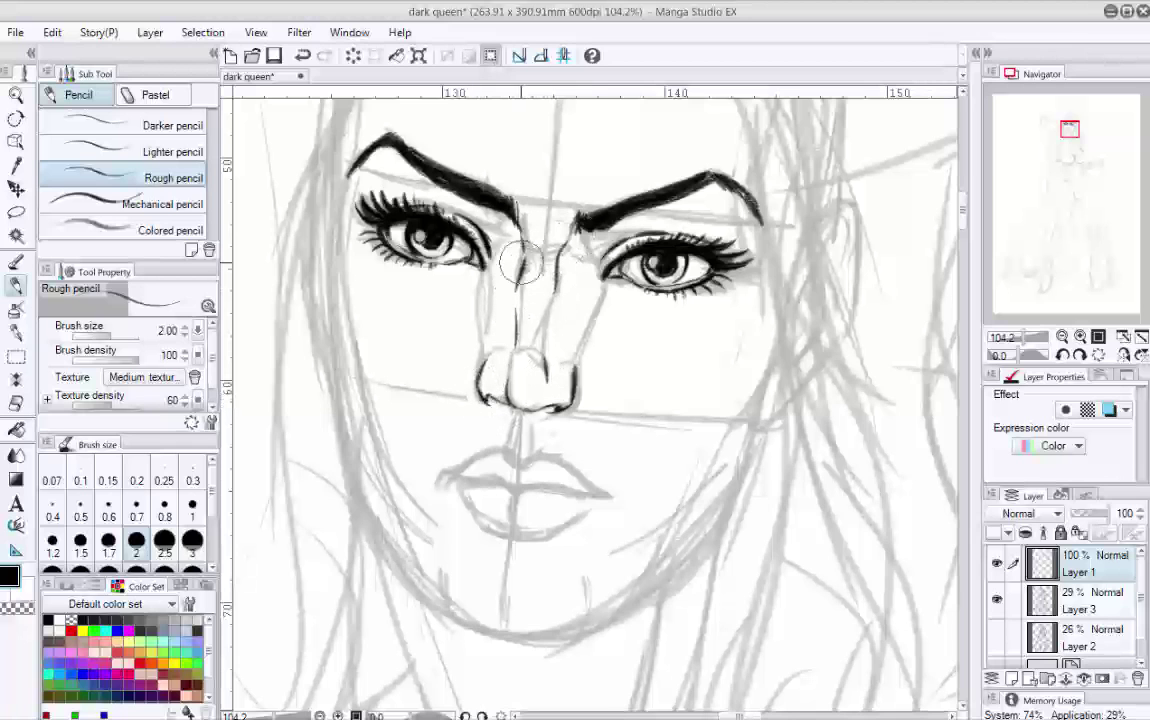
Step: Draw the lips over the sketch, tracing the upper lip, mouth line, lower lip and the groove below the nose
scroll(886, 247, "down", 3)
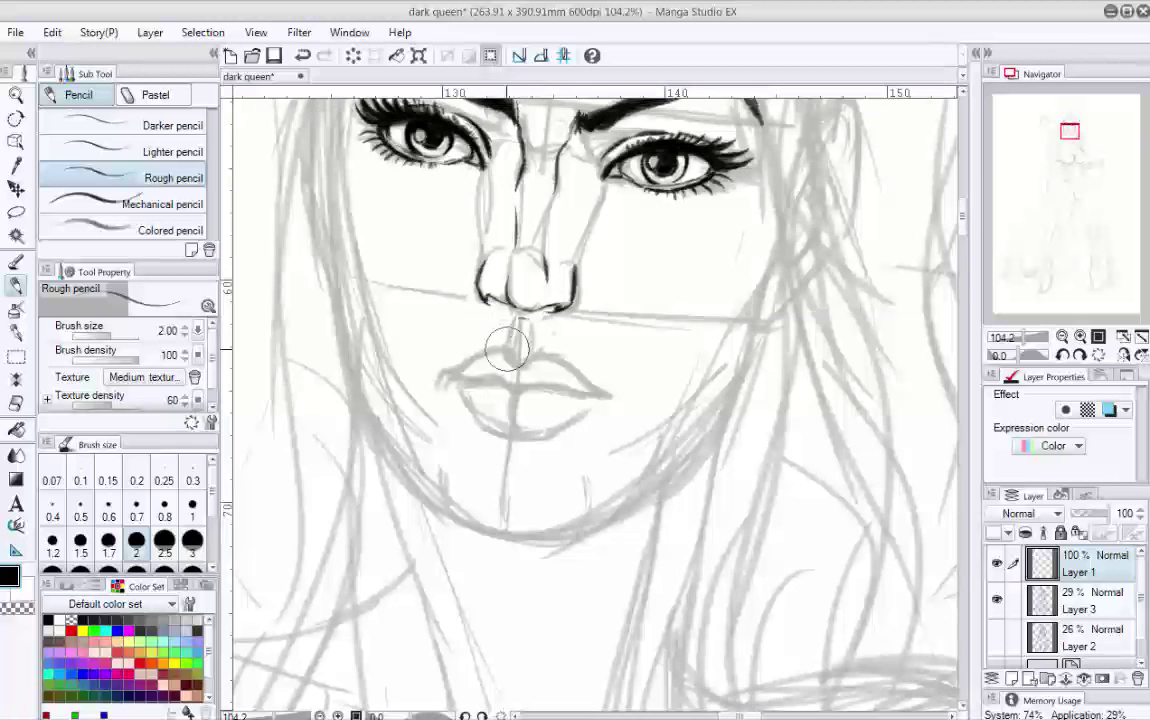
key("r")
mouse_move(607, 381)
left_mouse_down()
mouse_move(748, 432)
mouse_move(520, 255)
mouse_move(612, 370)
left_mouse_up()
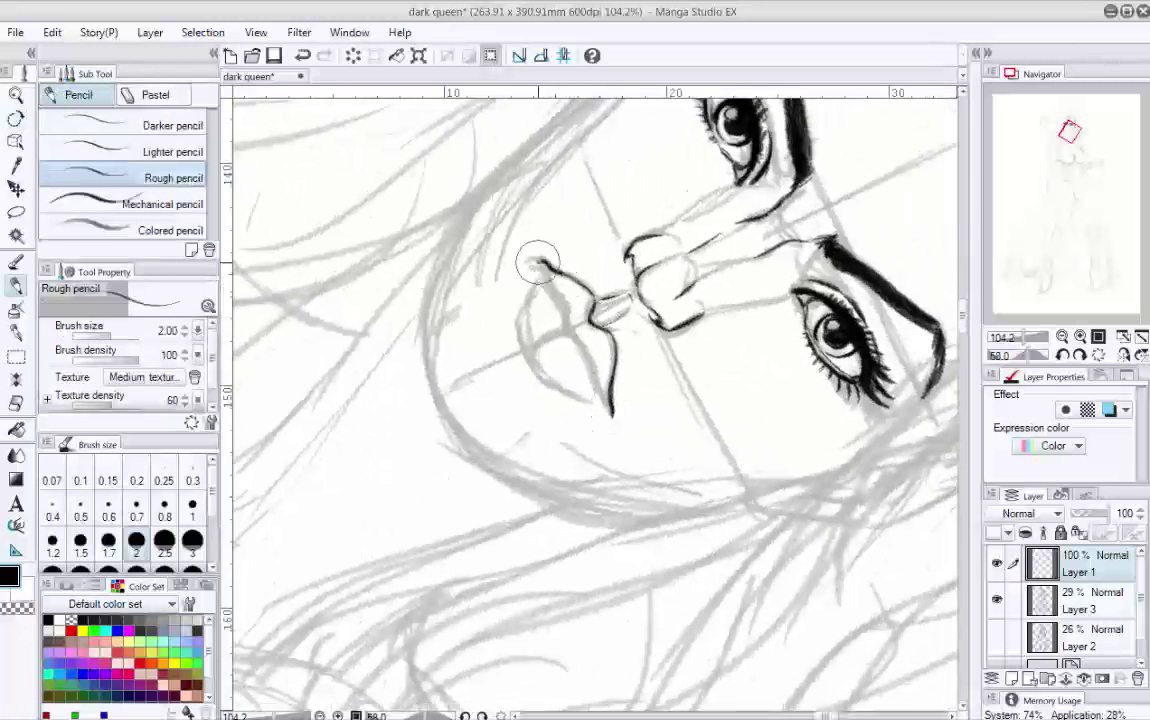
left_click_drag(534, 262, 606, 410)
mouse_move(545, 292)
left_mouse_down()
mouse_move(598, 399)
mouse_move(547, 281)
mouse_move(536, 283)
mouse_move(545, 379)
mouse_move(523, 342)
mouse_move(532, 294)
mouse_move(597, 405)
left_mouse_up()
left_click_drag(538, 262, 522, 318)
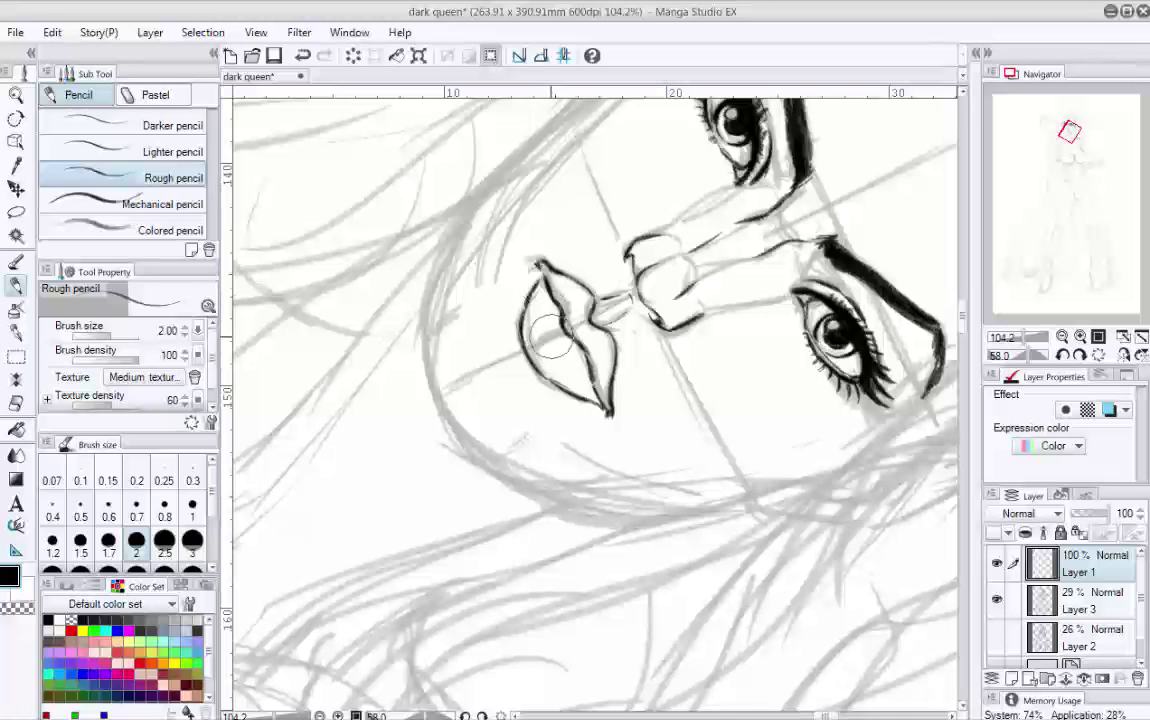
key("ctrl+@")
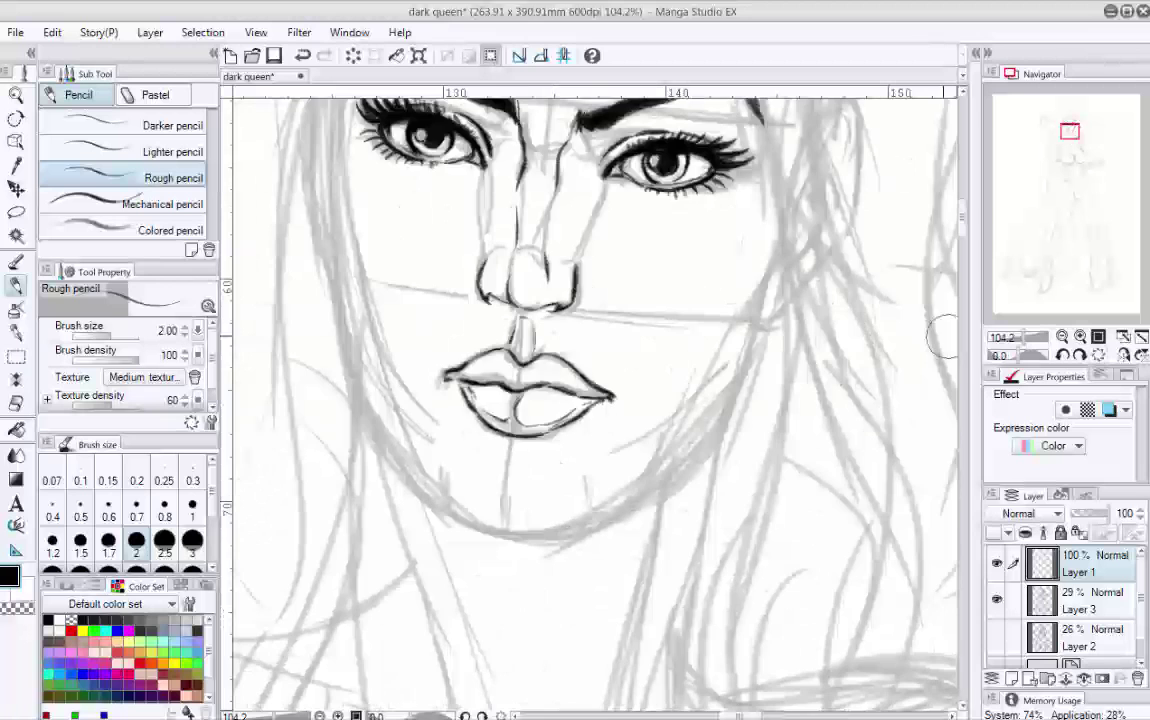
left_click_drag(643, 437, 560, 500)
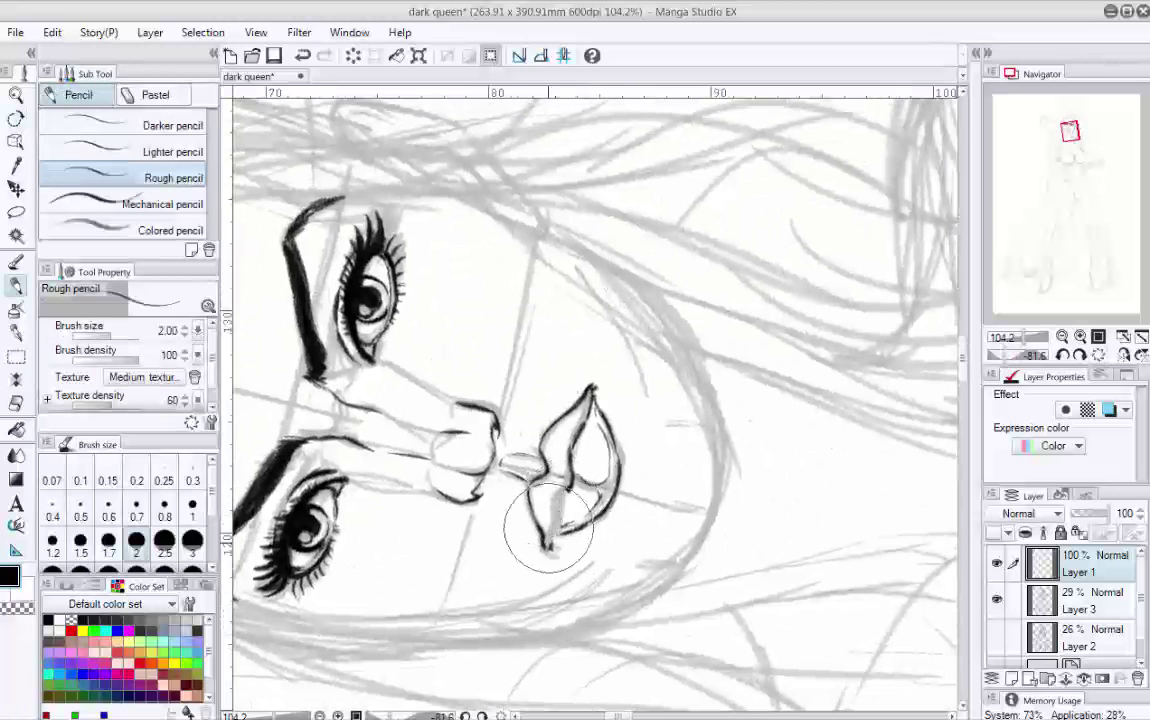
left_click_drag(535, 410, 570, 478)
key("ctrl+@")
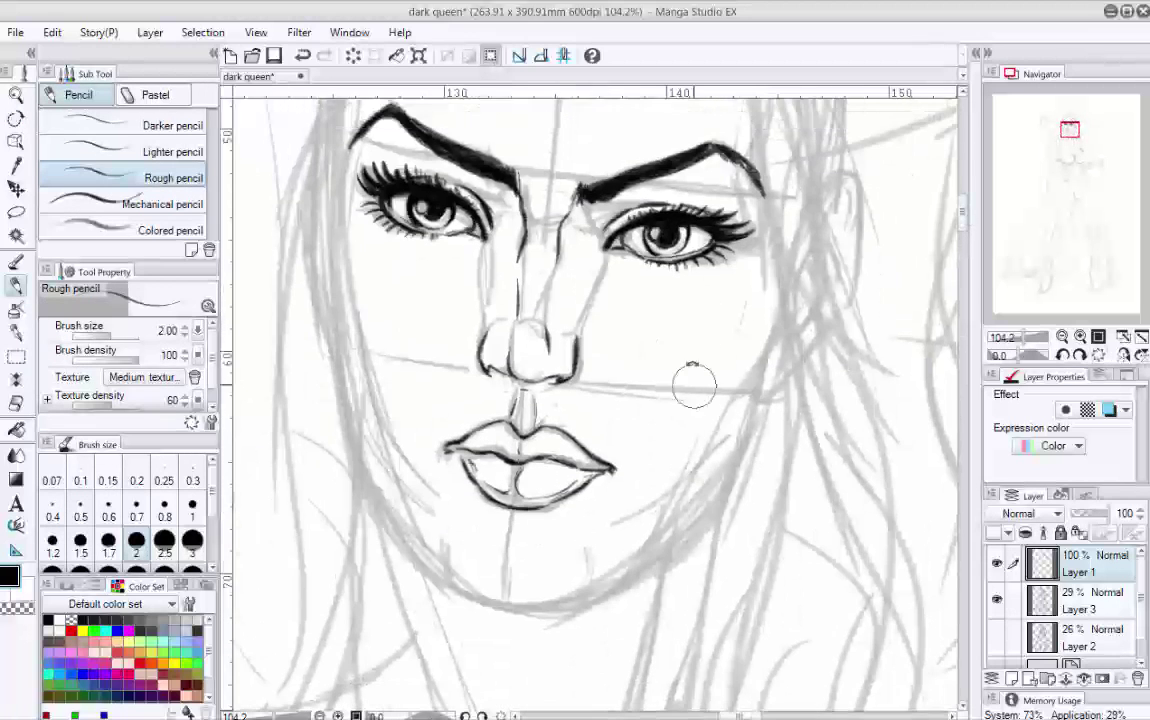
Step: Draw the jawline from the chin up the face's left side, the ear edge and hair strands there, and the right cheek contour
mouse_move(757, 336)
left_mouse_down()
mouse_move(770, 358)
mouse_move(373, 440)
mouse_move(365, 345)
mouse_move(405, 240)
mouse_move(460, 190)
left_mouse_up()
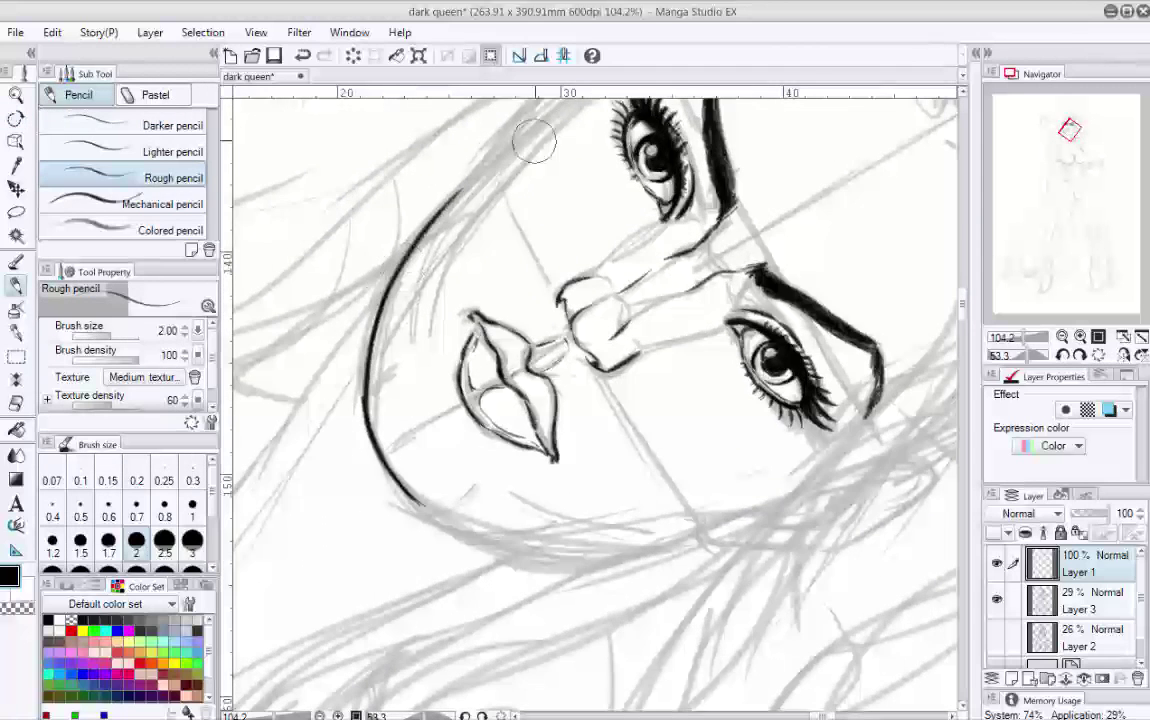
key("ctrl+@")
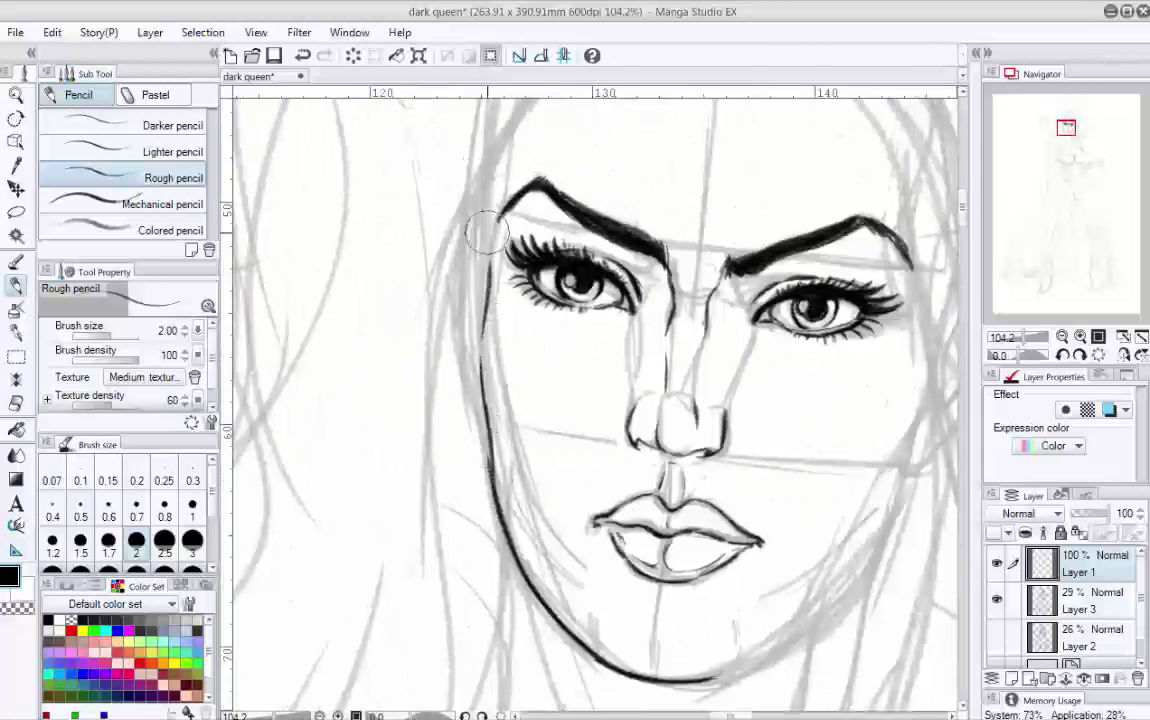
mouse_move(480, 295)
left_mouse_down()
mouse_move(457, 462)
mouse_move(437, 490)
left_mouse_up()
left_click_drag(472, 325, 455, 400)
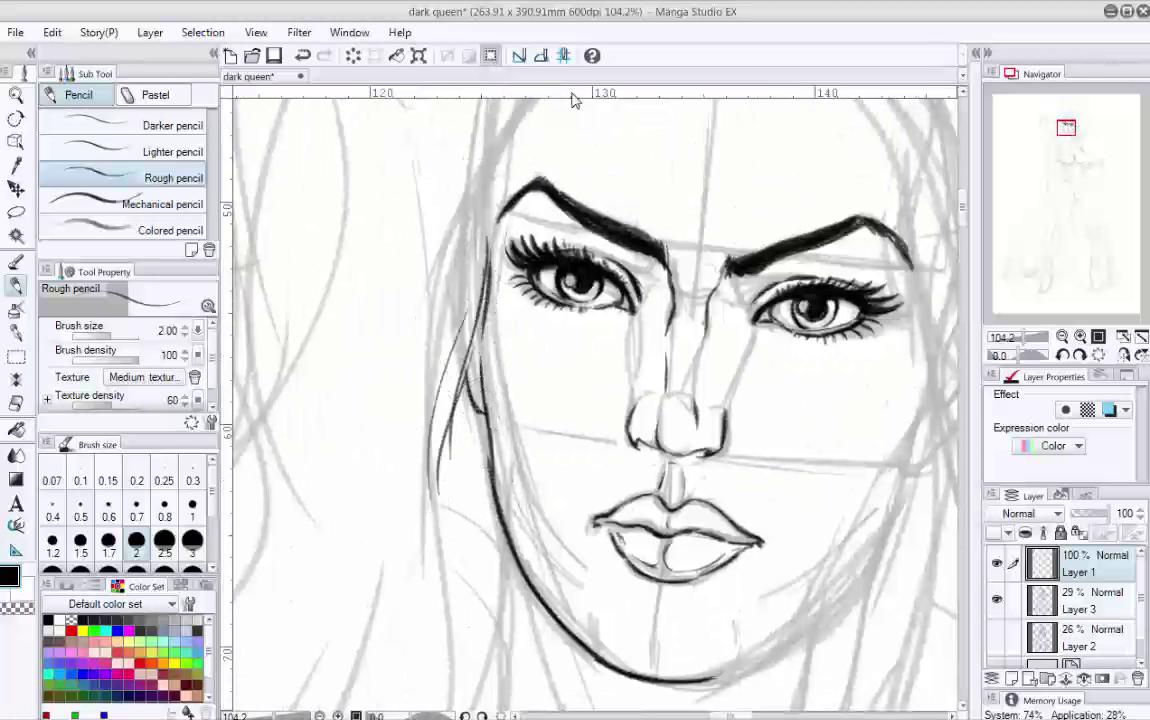
left_click_drag(940, 452, 866, 318)
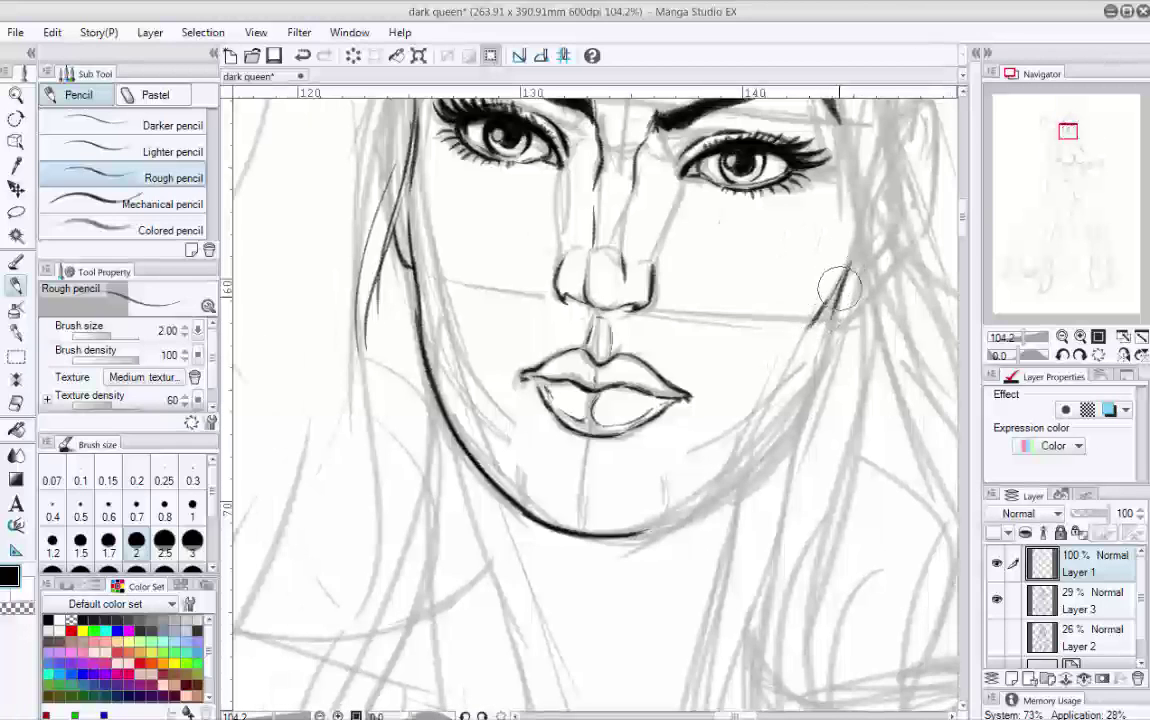
left_click_drag(848, 262, 818, 322)
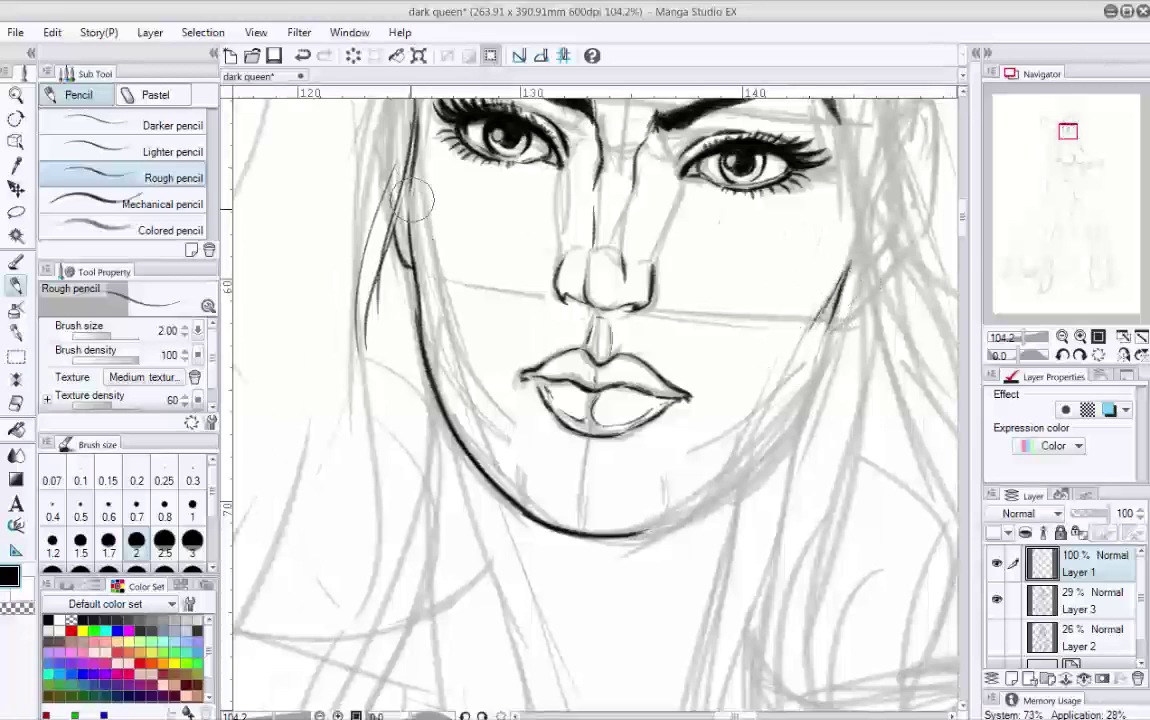
Step: Try to draw the right jawline from the cheek contour down to the chin
key("r")
mouse_move(961, 117)
left_mouse_down()
mouse_move(660, 638)
mouse_move(640, 600)
left_mouse_up()
key("p")
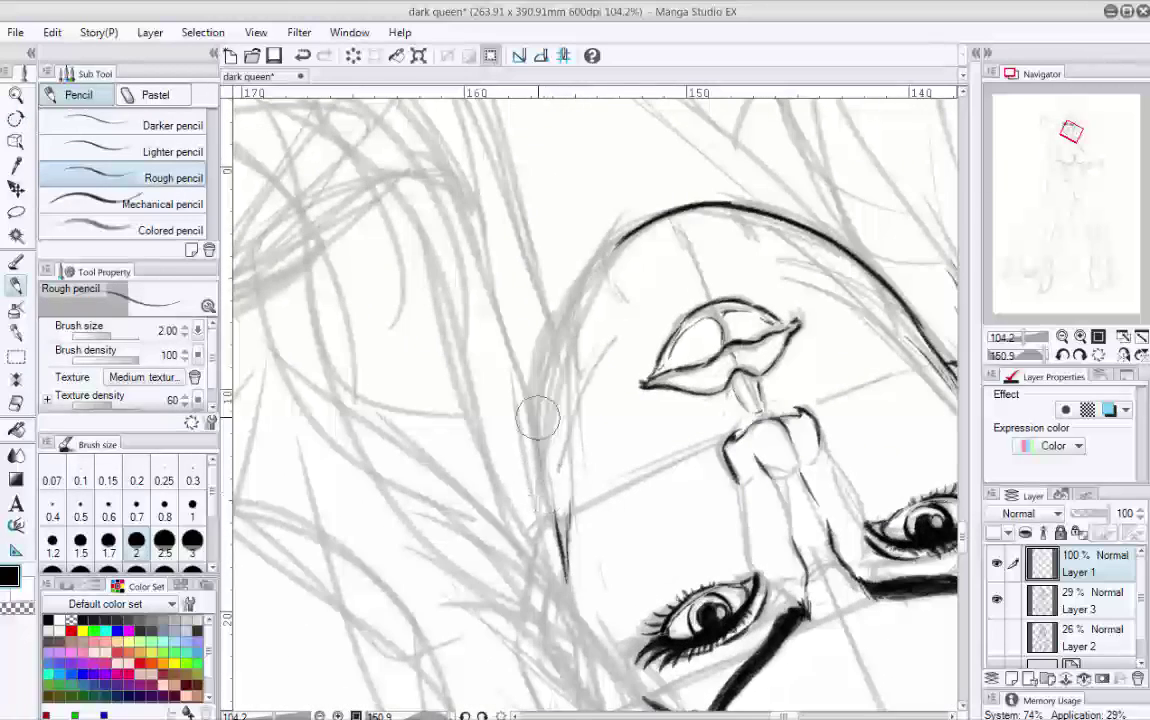
mouse_move(539, 411)
left_mouse_down()
mouse_move(596, 277)
mouse_move(541, 446)
mouse_move(618, 258)
left_mouse_up()
Step: Check the face line art with the Layer 3 sketch hidden, and show the sketch again
key("ctrl+0")
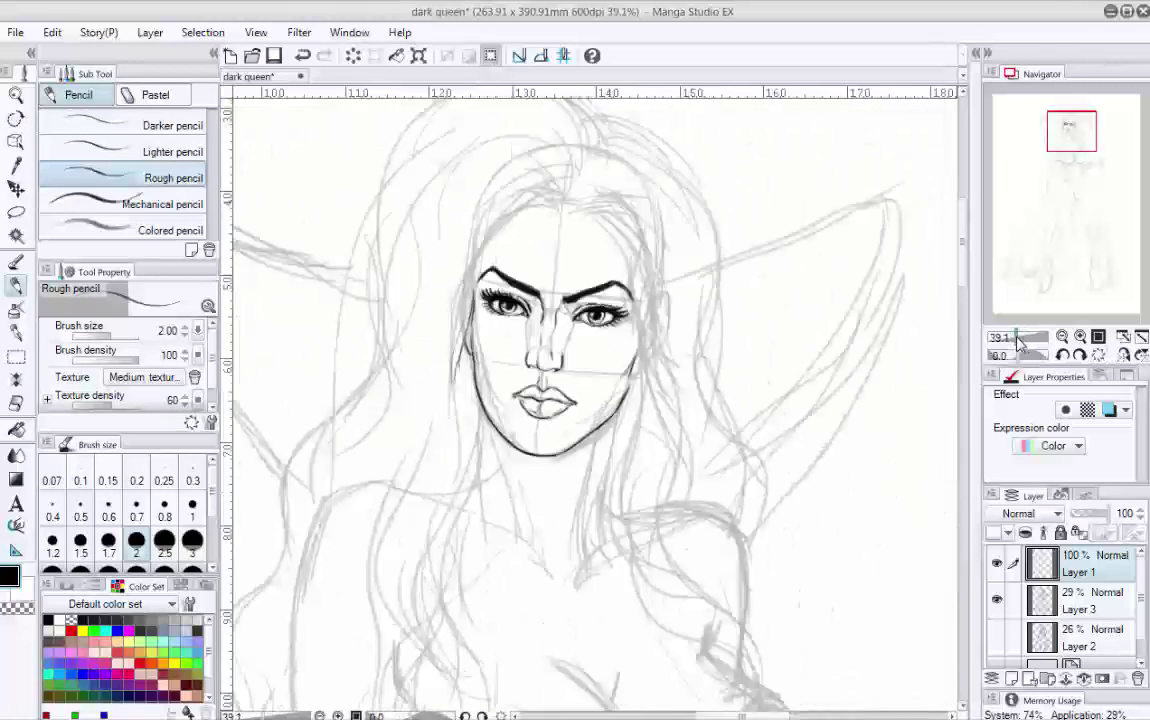
scroll(940, 231, "up", 2)
left_click(996, 598)
left_click(996, 598)
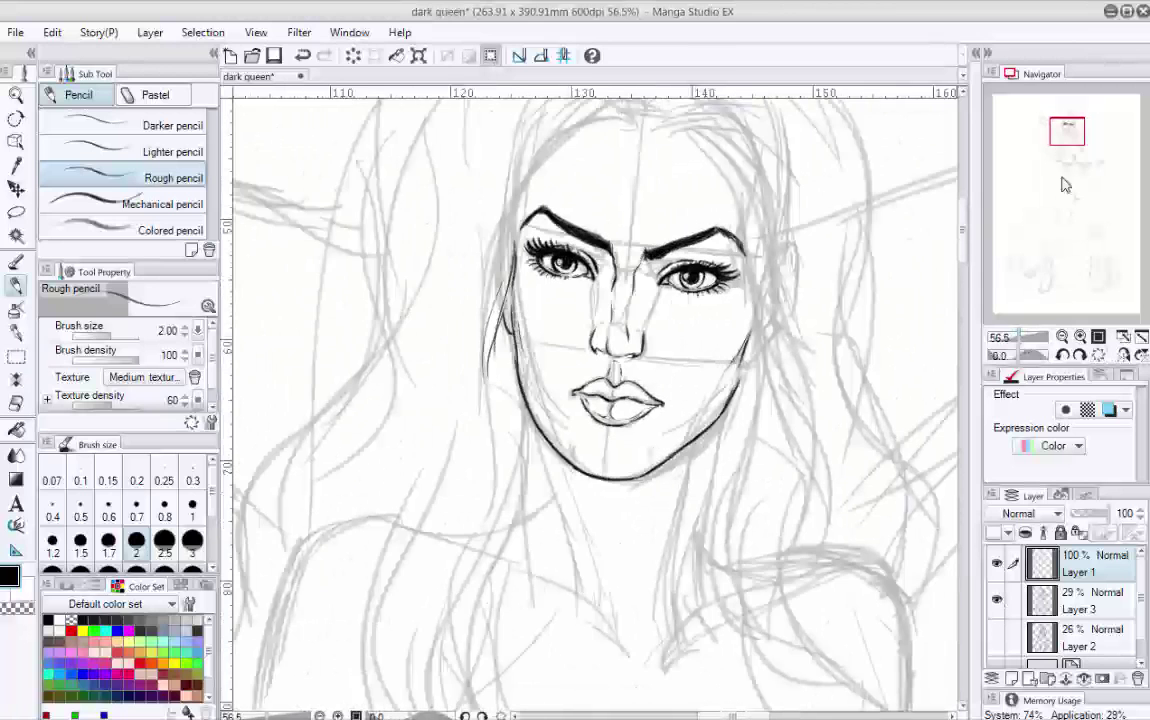
Step: Redraw the jawline on the face's right side from cheek to chin, checking the line art with the Layer 3 sketch hidden
mouse_move(651, 487)
left_mouse_down()
mouse_move(635, 340)
mouse_move(610, 450)
left_mouse_up()
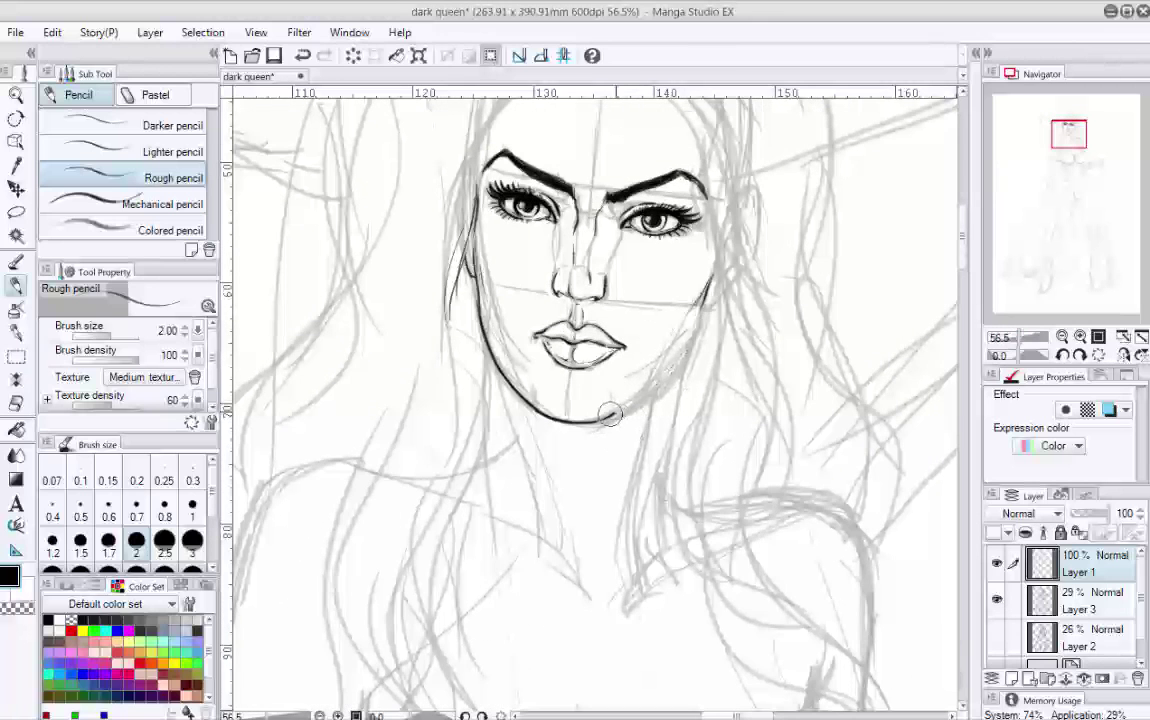
left_click(996, 598)
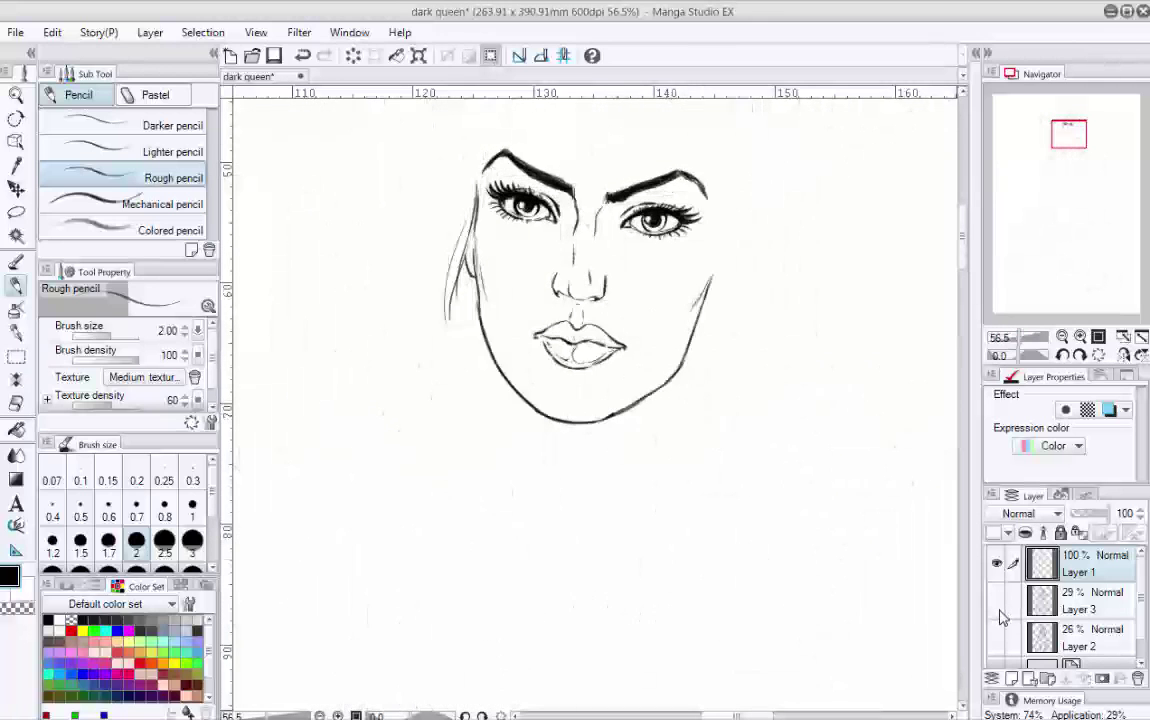
left_click(996, 598)
mouse_move(560, 420)
left_mouse_down()
mouse_move(534, 456)
mouse_move(590, 392)
left_mouse_up()
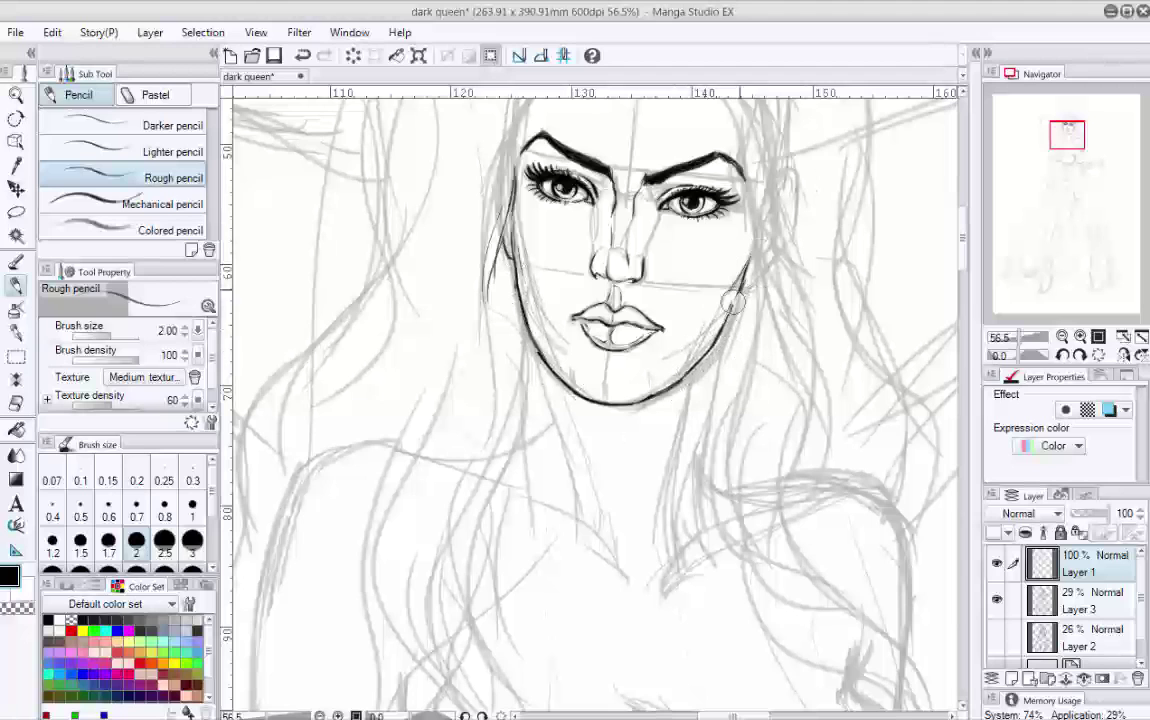
left_click_drag(748, 290, 684, 382)
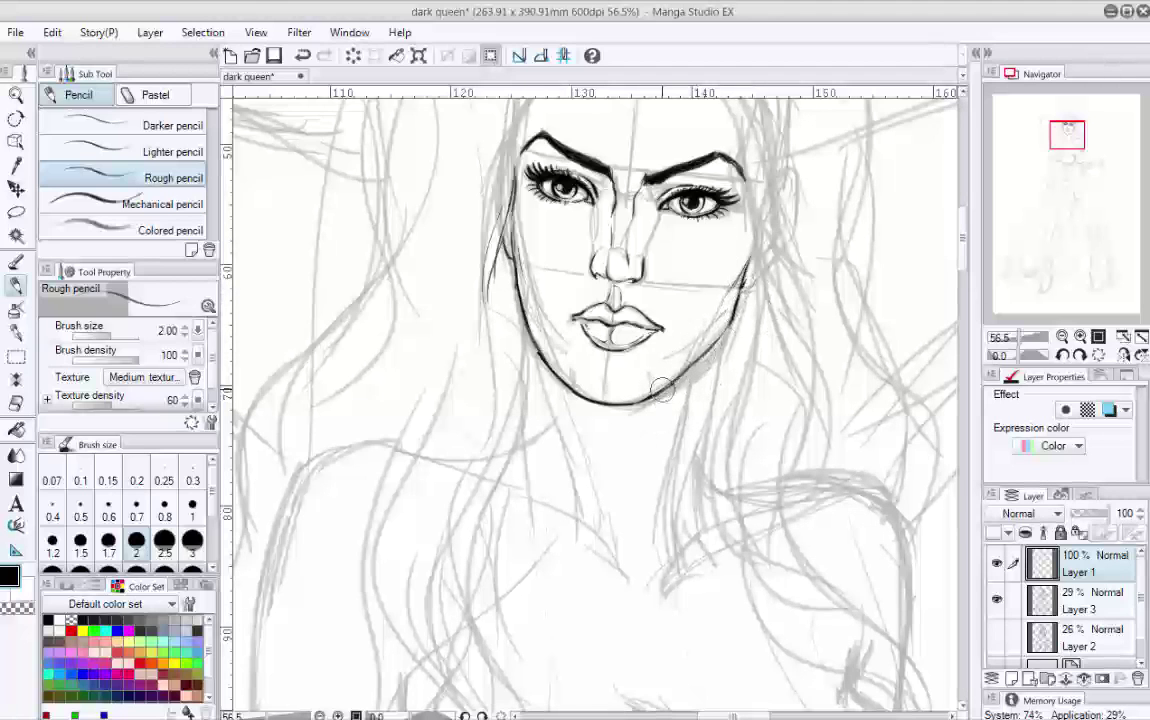
left_click_drag(726, 331, 700, 436)
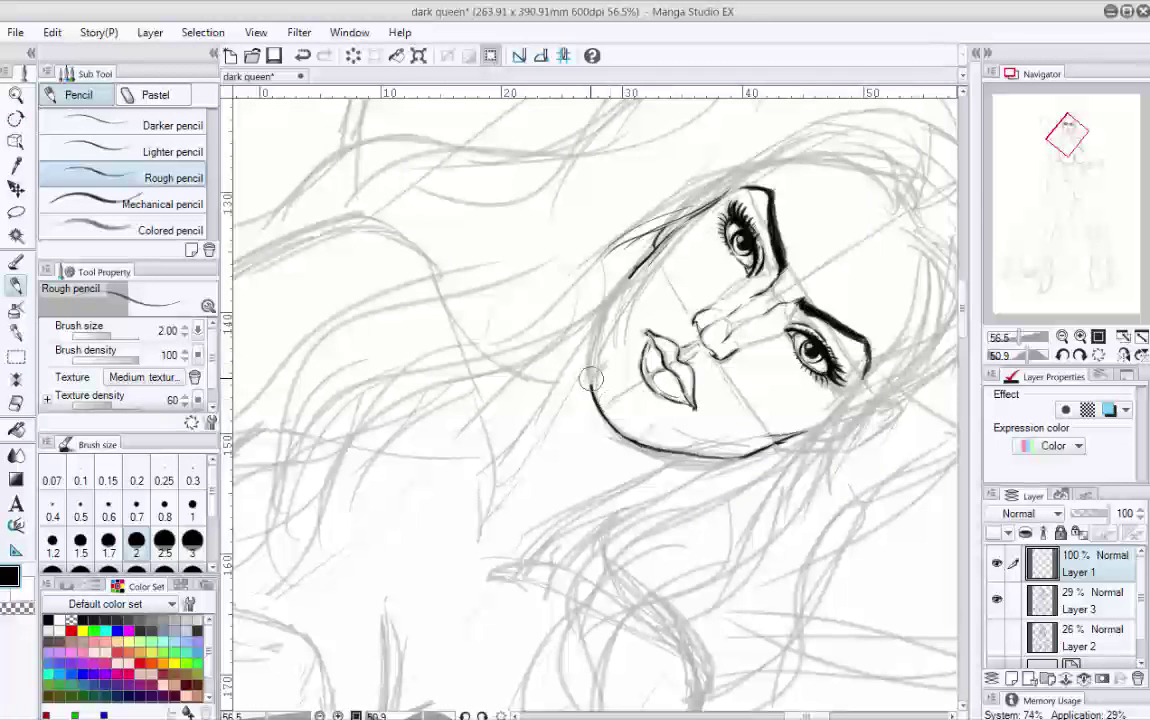
key("ctrl+shift+r")
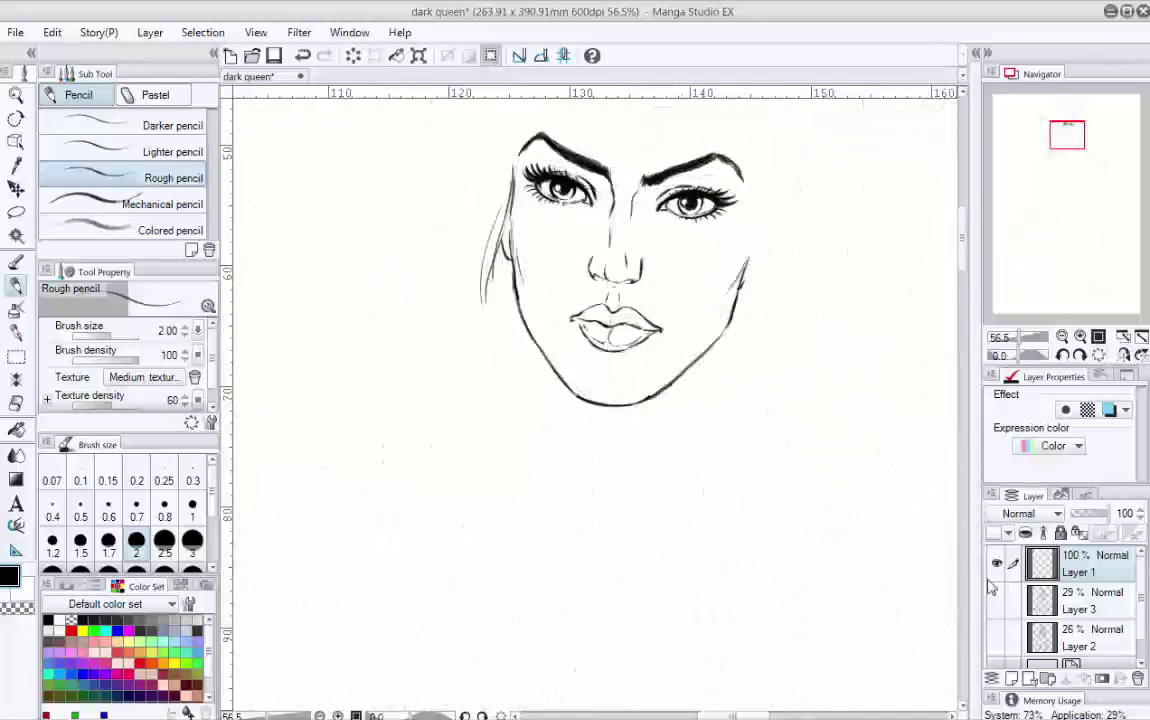
Step: Add short crease marks beneath the lower lip and touch up the lower edge of the right-hand eye
scroll(607, 290, "up", 5)
left_click_drag(593, 284, 626, 287)
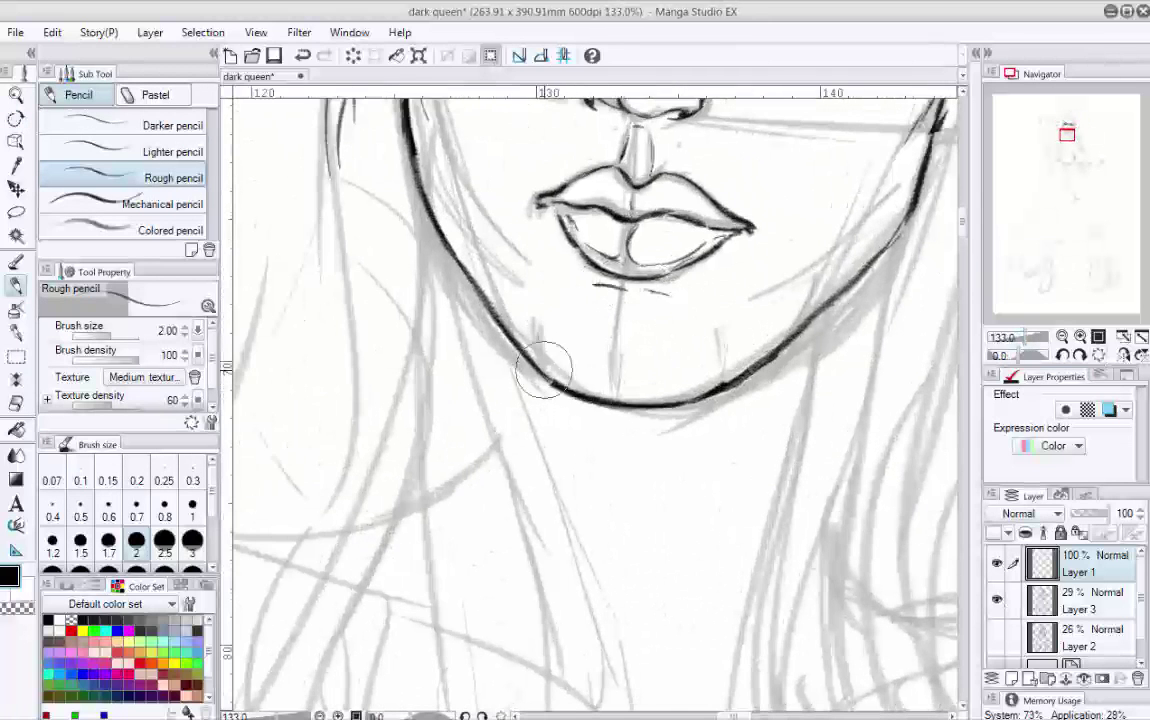
scroll(543, 370, "down", 4)
scroll(1067, 165, "up", 2)
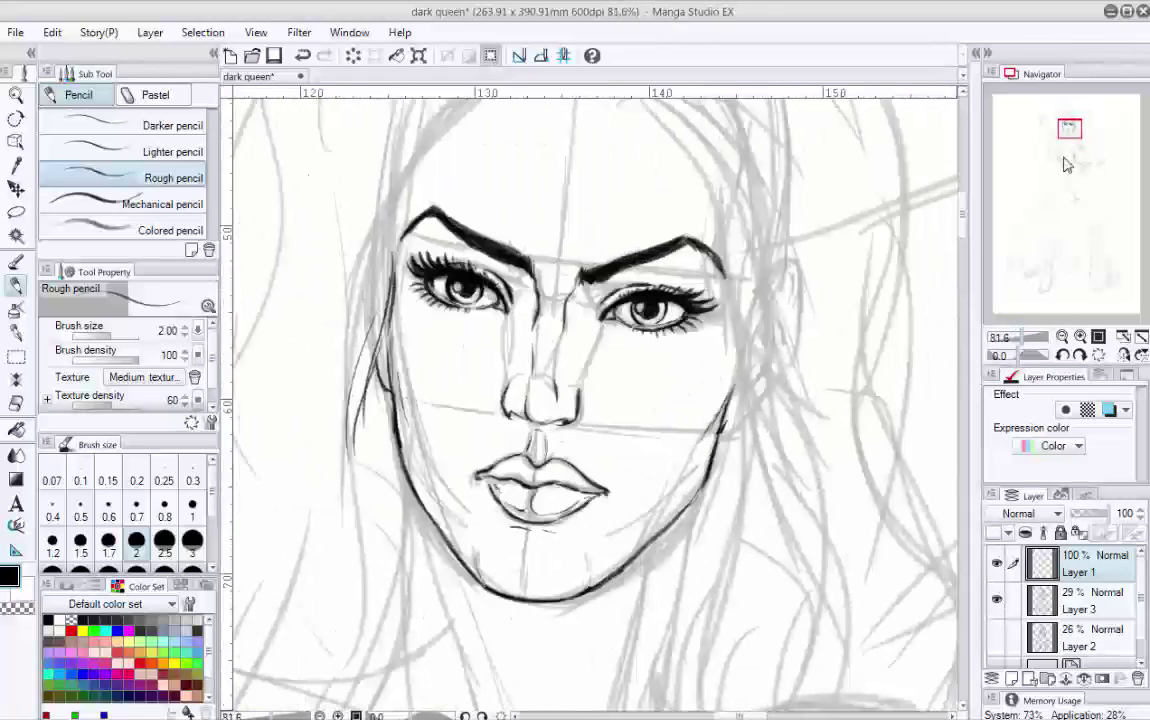
scroll(640, 330, "up", 2)
mouse_move(640, 330)
left_mouse_down()
mouse_move(690, 320)
mouse_move(718, 345)
mouse_move(745, 340)
mouse_move(695, 315)
left_mouse_up()
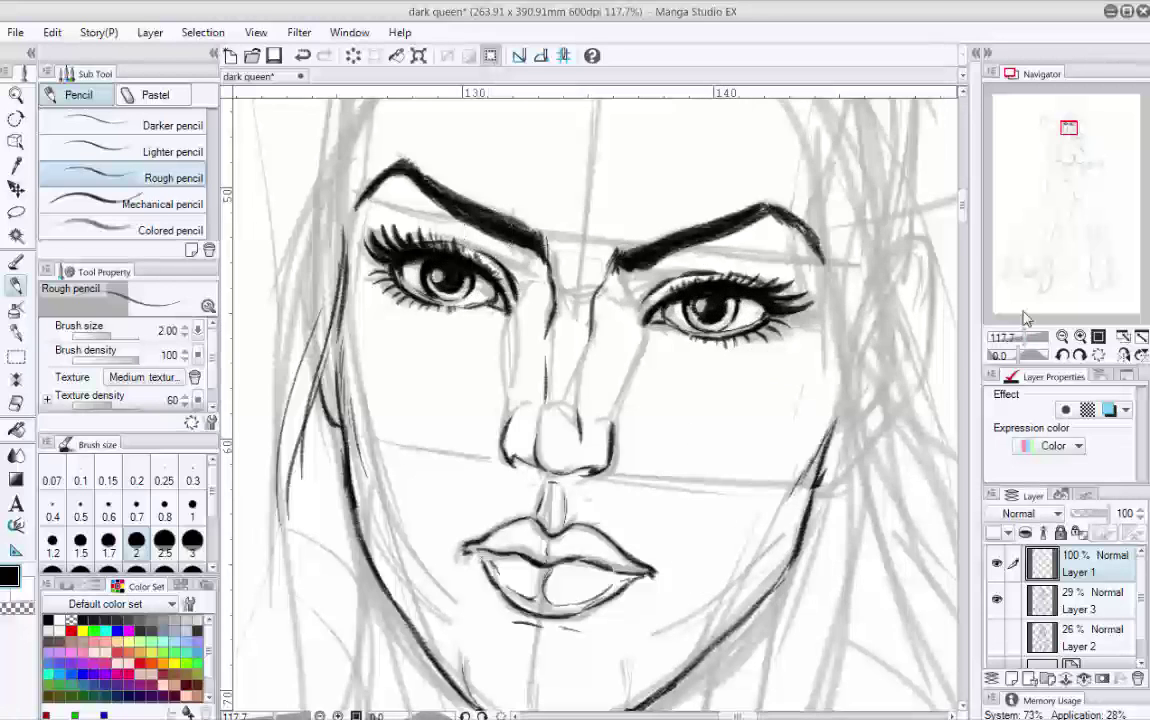
scroll(1024, 249, "down", 4)
left_click(996, 599)
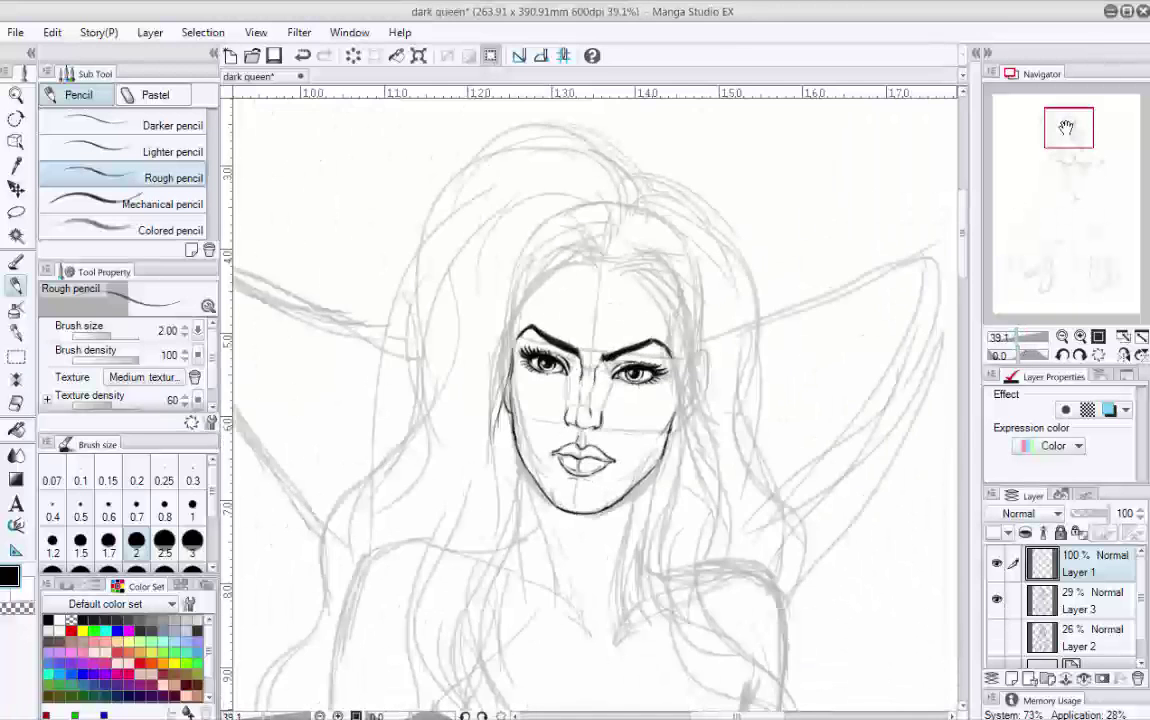
Step: Draw the hairline from the parting down the forehead's left side, with long strands beside the face and curved strands at the parting
scroll(660, 297, "up", 2)
left_click_drag(588, 257, 457, 475)
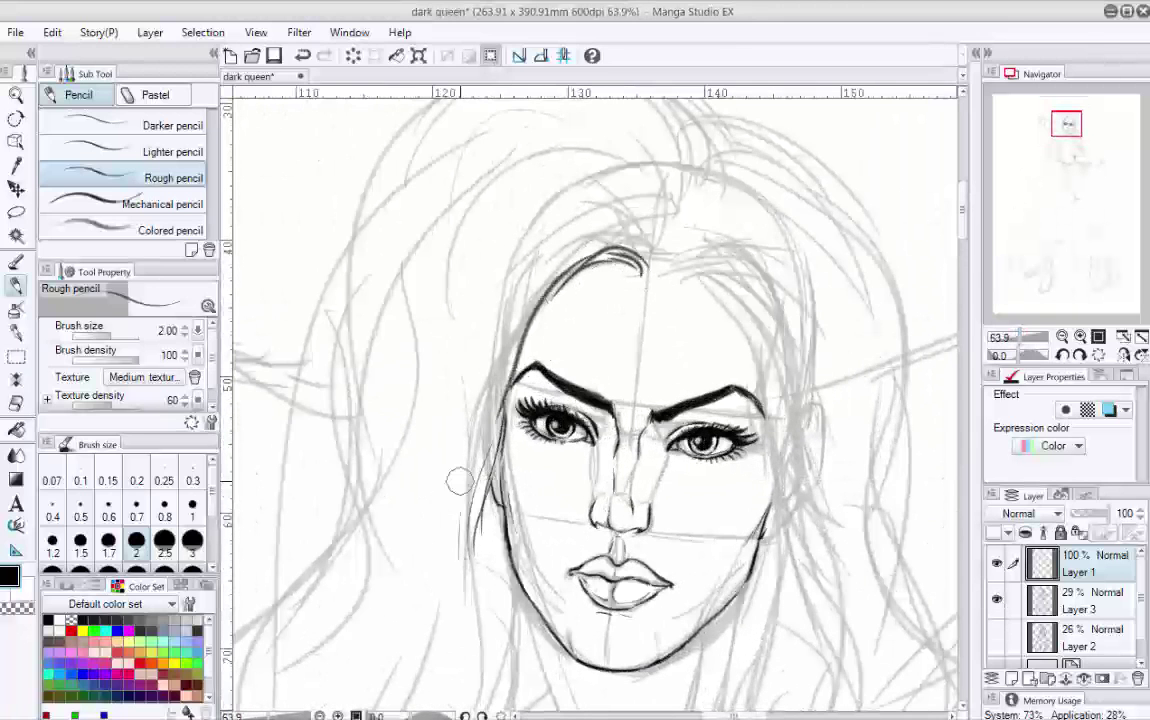
left_click_drag(452, 265, 441, 400)
left_click_drag(612, 200, 568, 245)
left_click_drag(665, 160, 642, 260)
scroll(965, 224, "up", 2)
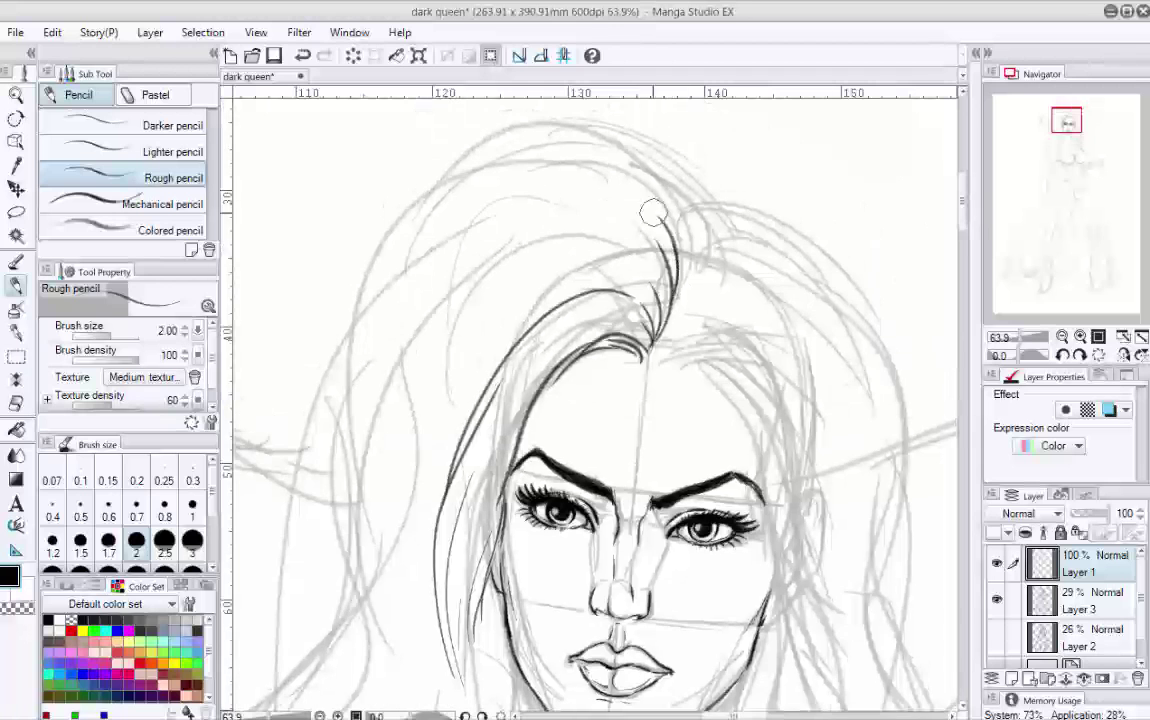
Step: Draw long sweeping strands from the parting over the left side of the head and outline the hair's outer volume there
mouse_move(605, 185)
left_mouse_down()
mouse_move(325, 560)
mouse_move(490, 235)
left_mouse_up()
left_click_drag(405, 270, 660, 215)
left_click_drag(622, 145, 565, 252)
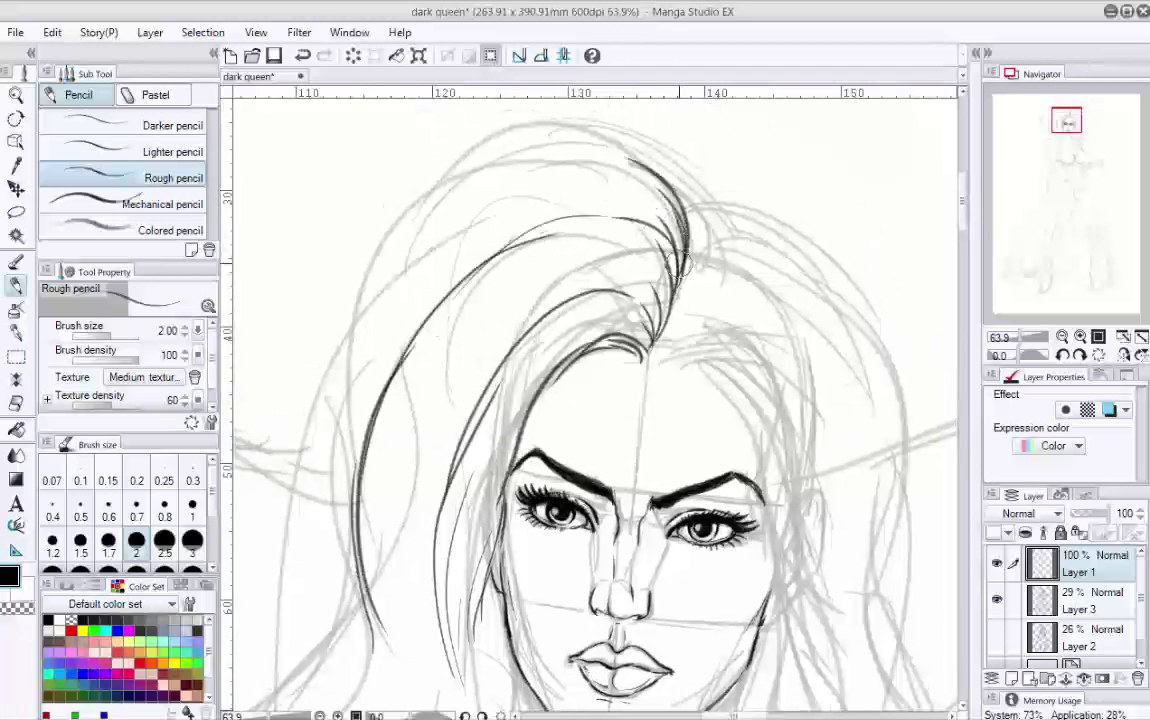
left_click_drag(620, 95, 368, 198)
left_click_drag(482, 138, 290, 360)
Step: Rotate the canvas and fill the crown left of the parting with curved strands following the hair's volume
key("r")
left_click_drag(465, 208, 807, 305)
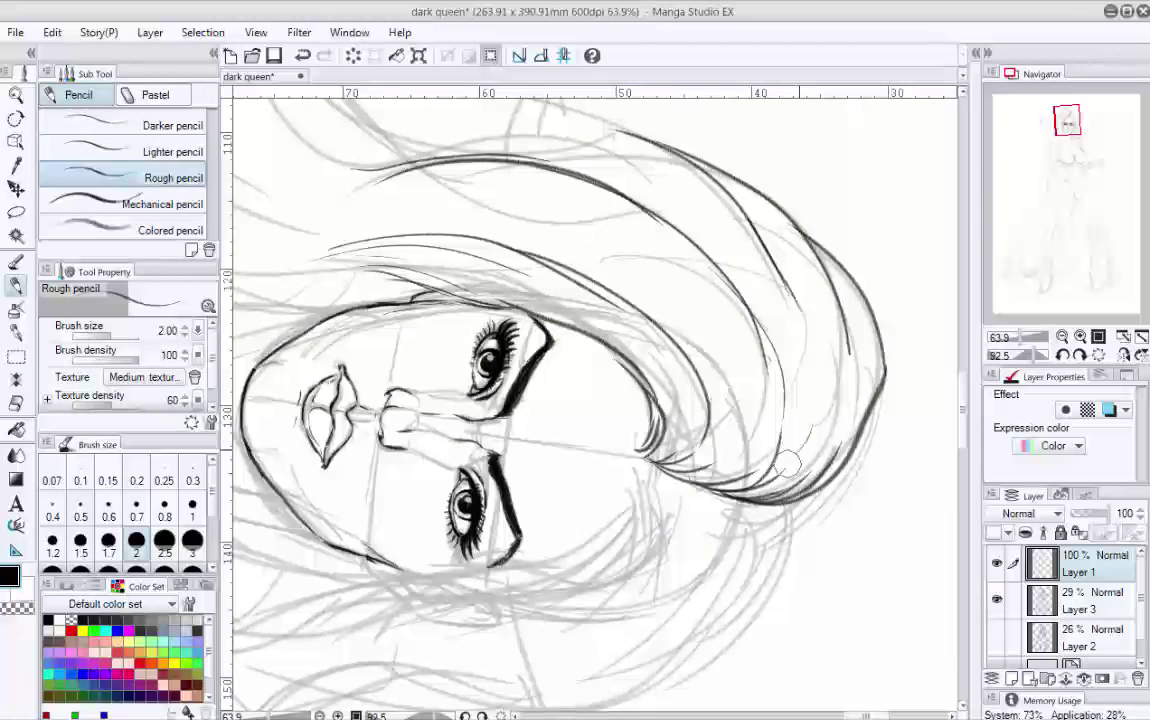
left_click_drag(690, 445, 745, 240)
left_click_drag(735, 420, 765, 295)
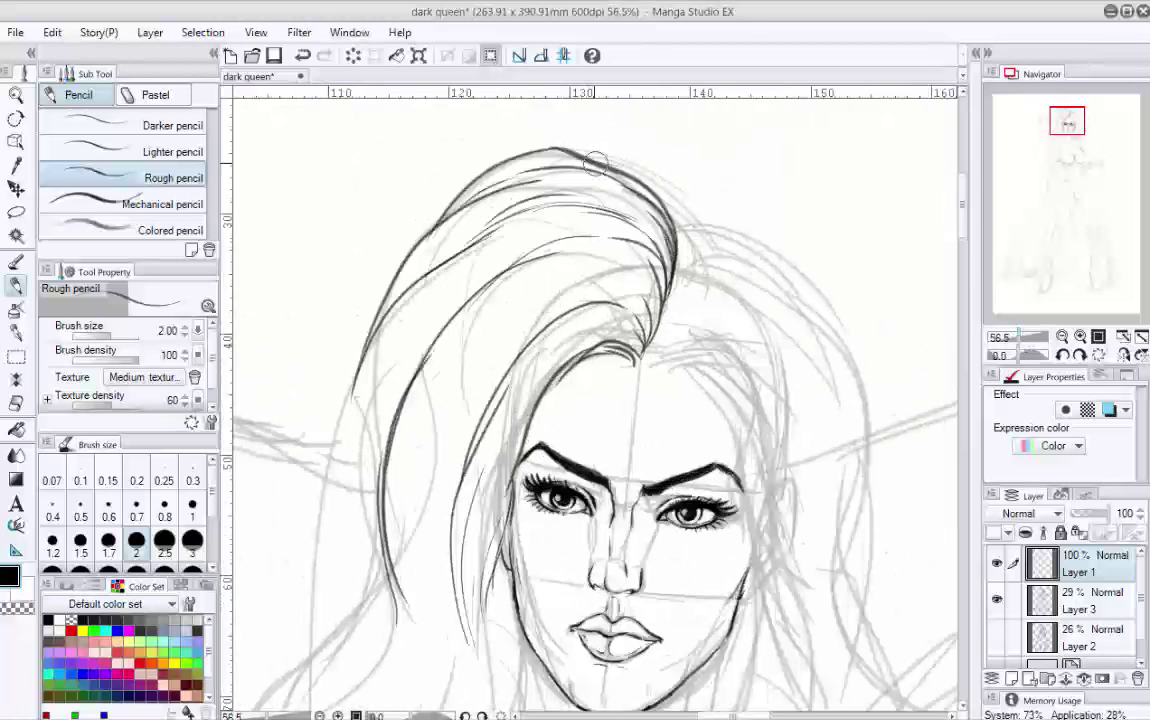
Step: Finish the crown edge, then draw the right hairline from the parting and the strands running down beside the right cheek
mouse_move(596, 162)
left_mouse_down()
mouse_move(685, 215)
mouse_move(590, 330)
left_mouse_up()
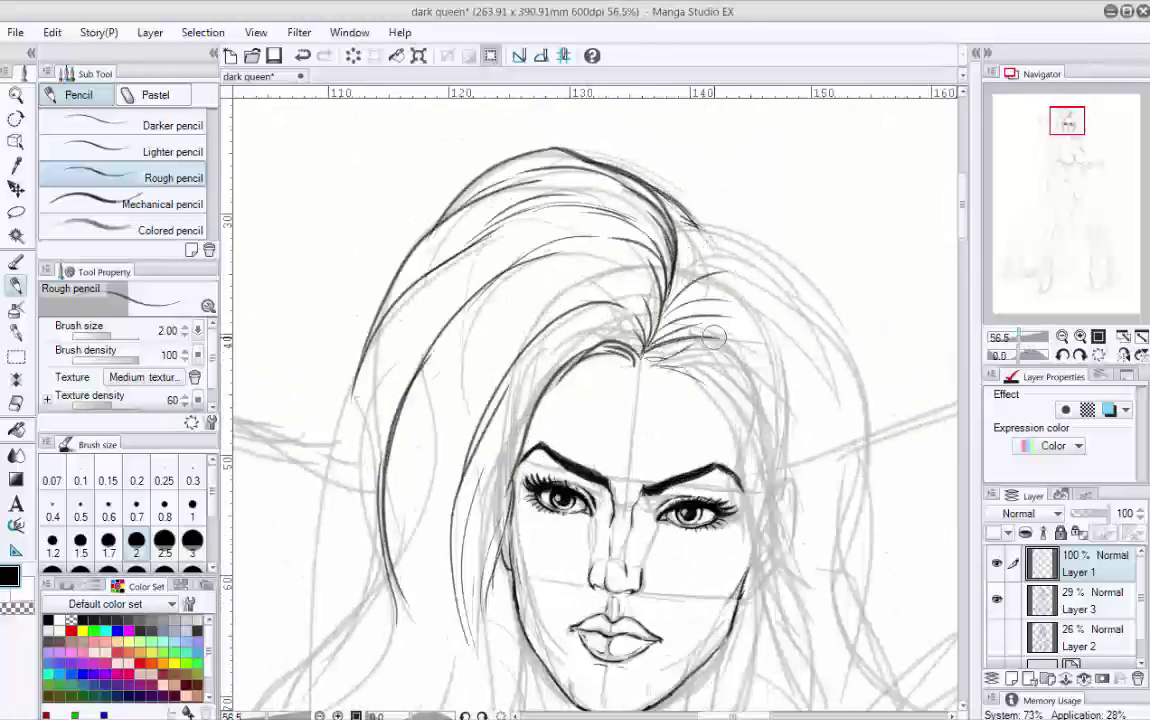
mouse_move(684, 340)
left_mouse_down()
mouse_move(642, 168)
mouse_move(575, 210)
mouse_move(645, 400)
left_mouse_up()
left_click_drag(665, 175, 650, 430)
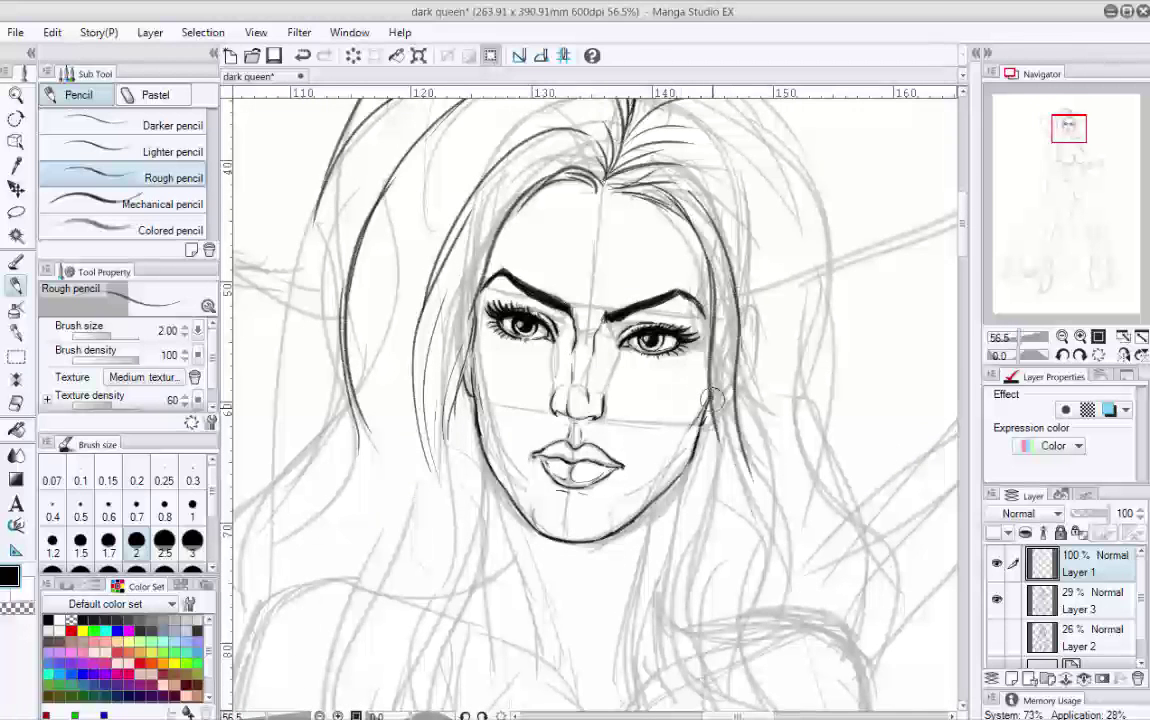
left_click_drag(646, 350, 632, 505)
left_click_drag(963, 225, 963, 195)
Step: Draw the strands and outer contour of the hair right of the parting, from the crown down to eye level
left_click_drag(612, 108, 632, 190)
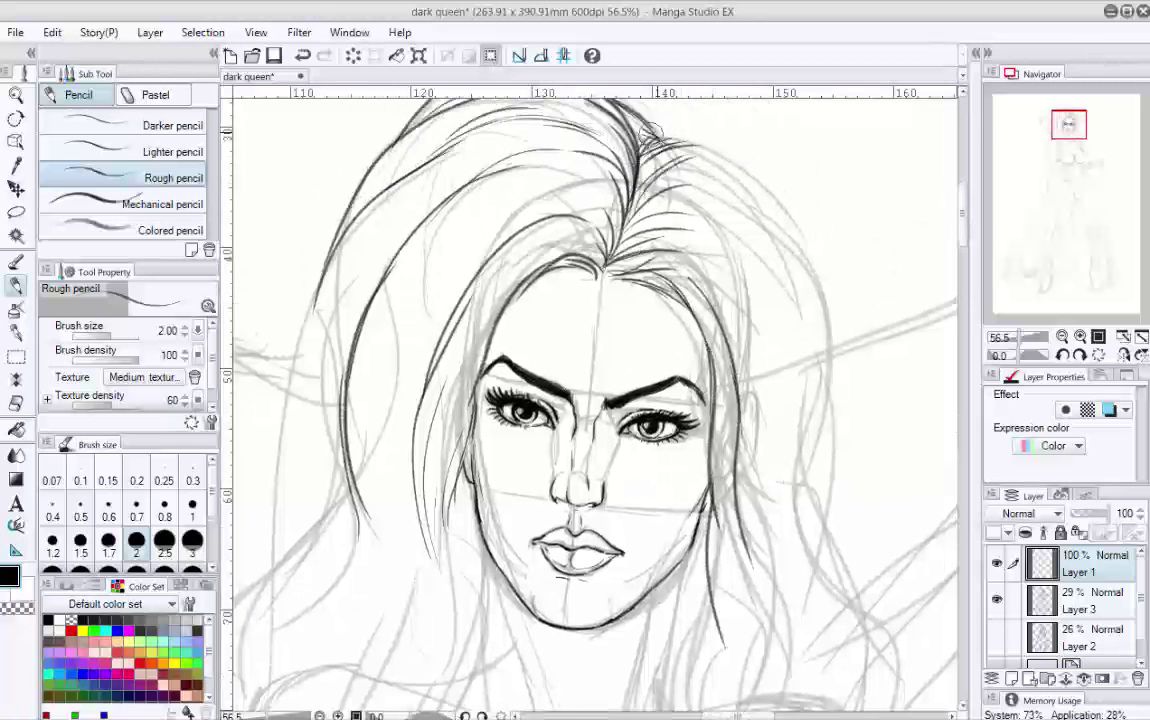
left_click_drag(600, 112, 645, 175)
mouse_move(615, 132)
left_mouse_down()
mouse_move(700, 178)
mouse_move(745, 292)
left_mouse_up()
left_click_drag(712, 212, 745, 370)
scroll(868, 232, "down", 3)
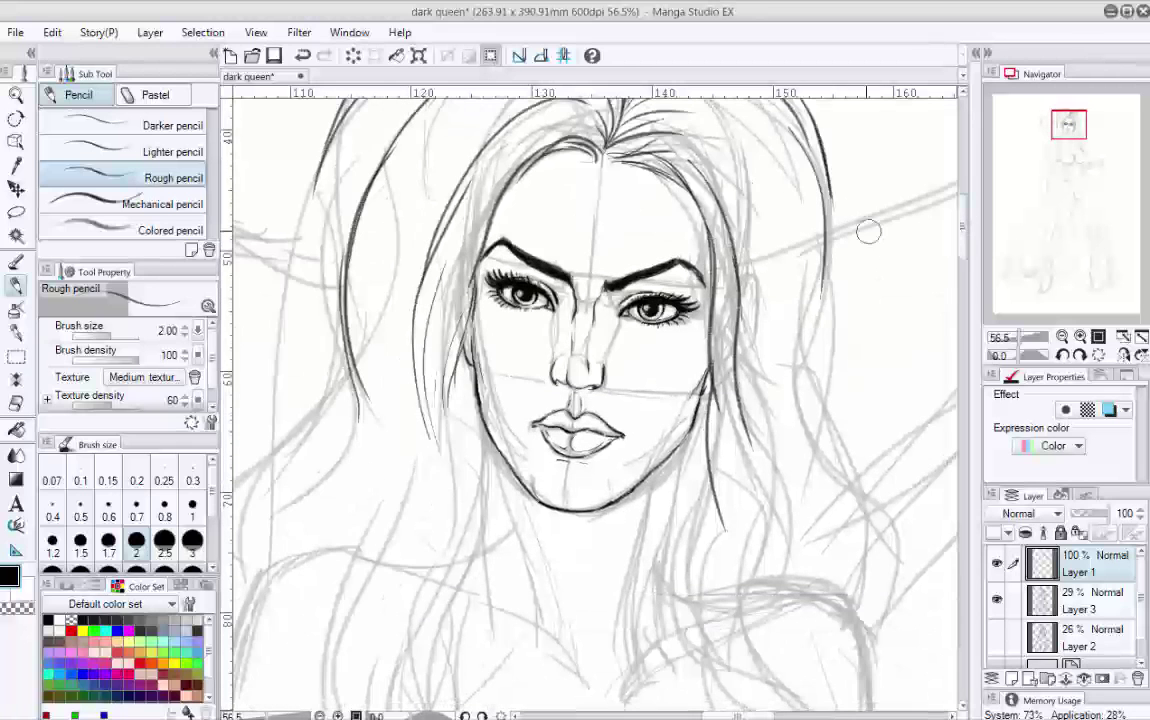
Step: Draw the wavy locks on the right side from eye level down past the jaw and over the shoulder
left_click_drag(745, 170, 725, 430)
left_click_drag(712, 150, 690, 440)
scroll(868, 232, "down", 3)
left_click_drag(783, 310, 798, 410)
left_click_drag(770, 455, 760, 478)
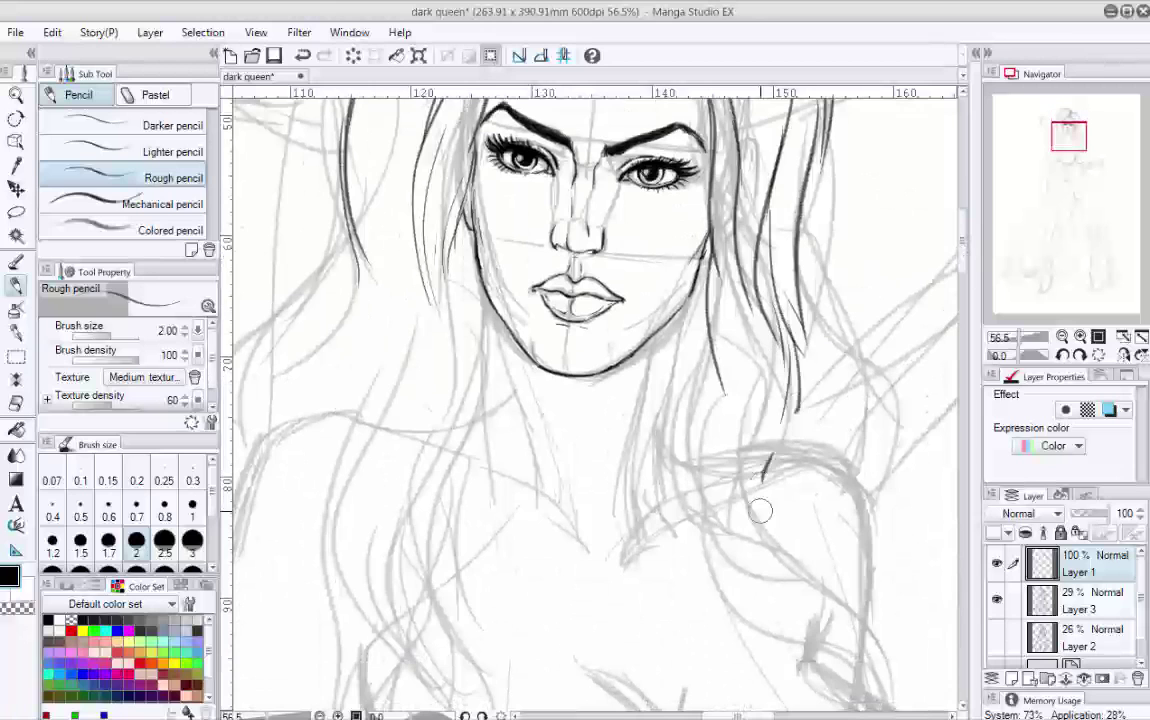
scroll(760, 511, "down", 3)
left_click_drag(778, 295, 760, 398)
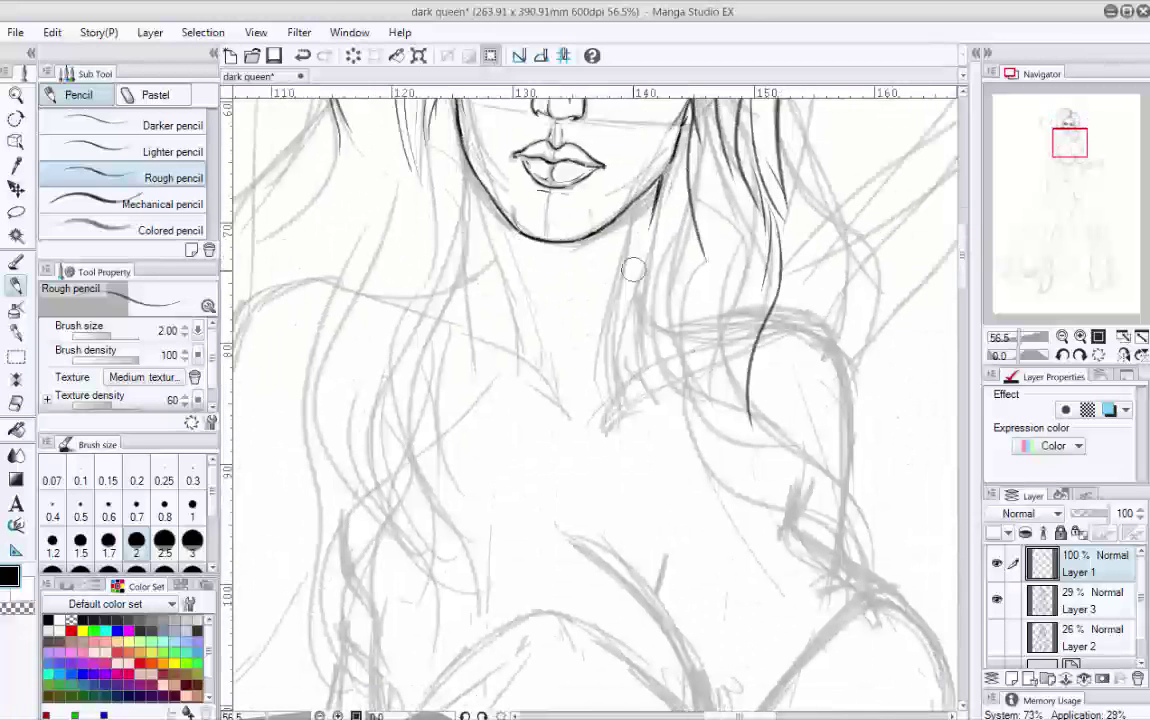
Step: Draw the neck lines and collarbone notch, plus the hair strands curling down from the jaw on the neck's right side
mouse_move(683, 160)
left_mouse_down()
mouse_move(606, 345)
mouse_move(612, 397)
left_mouse_up()
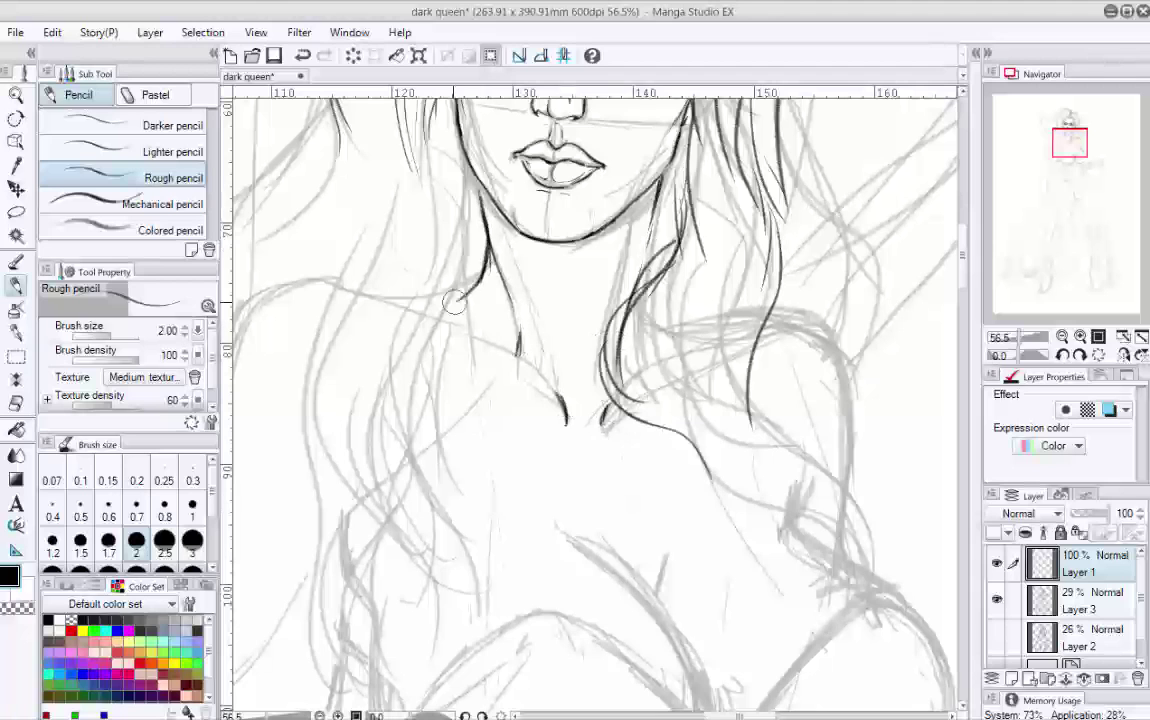
left_click_drag(543, 345, 577, 410)
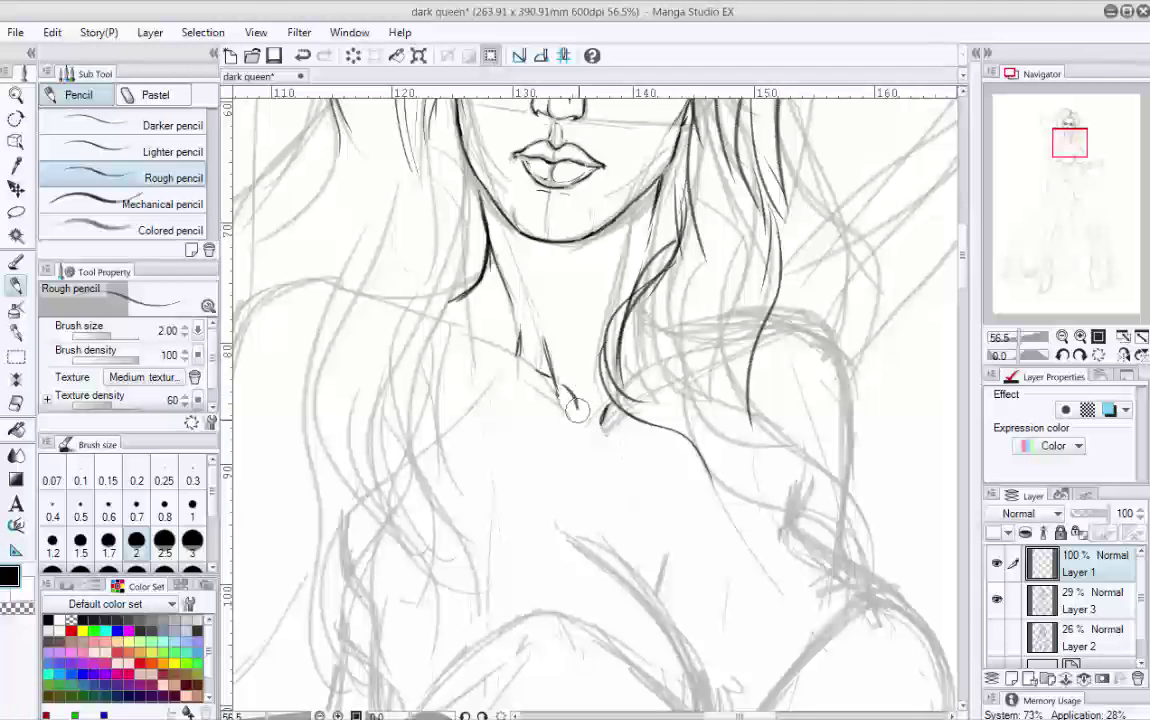
left_click_drag(651, 224, 669, 178)
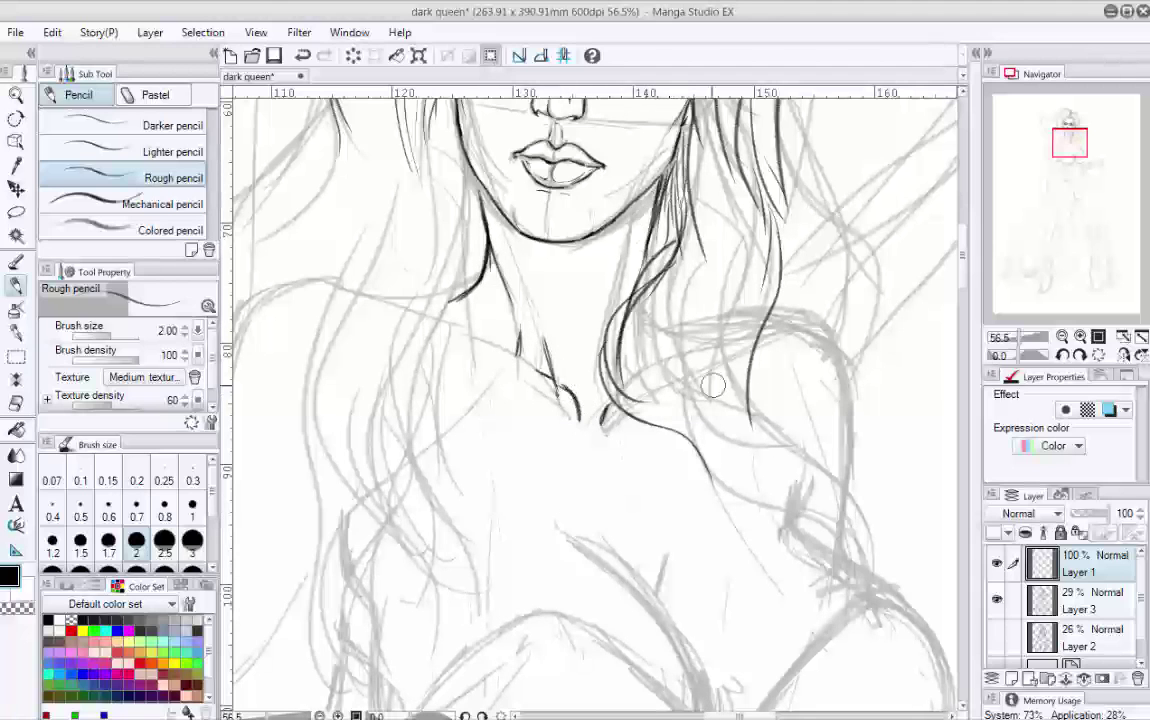
Step: Draw the wavy strands of the right lock across the upper chest, ending in curled tips below the collarbone
left_click_drag(615, 228, 560, 385)
left_click_drag(600, 340, 640, 488)
left_click_drag(590, 372, 705, 462)
left_click_drag(720, 410, 608, 255)
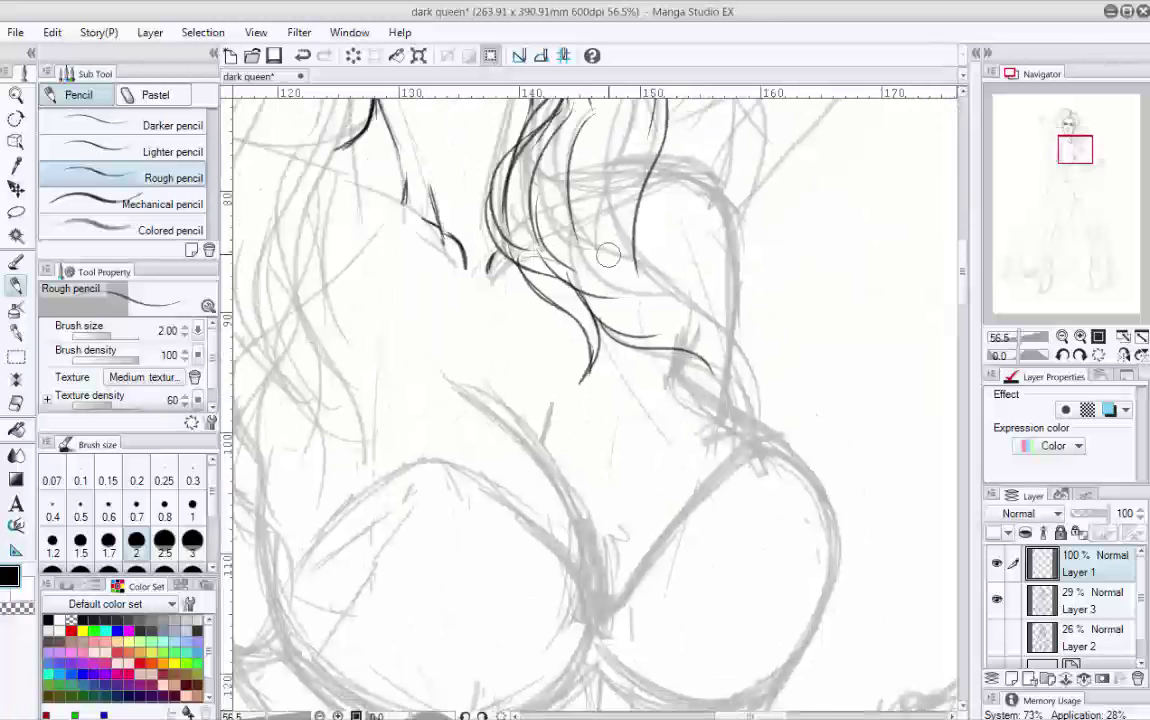
Step: Fill the right lock with wavy strands curling over the upper arm and outline the rounded shoulder beneath it
mouse_move(565, 170)
left_mouse_down()
mouse_move(735, 385)
mouse_move(725, 360)
left_mouse_up()
left_click_drag(600, 150, 740, 390)
left_click_drag(575, 175, 720, 370)
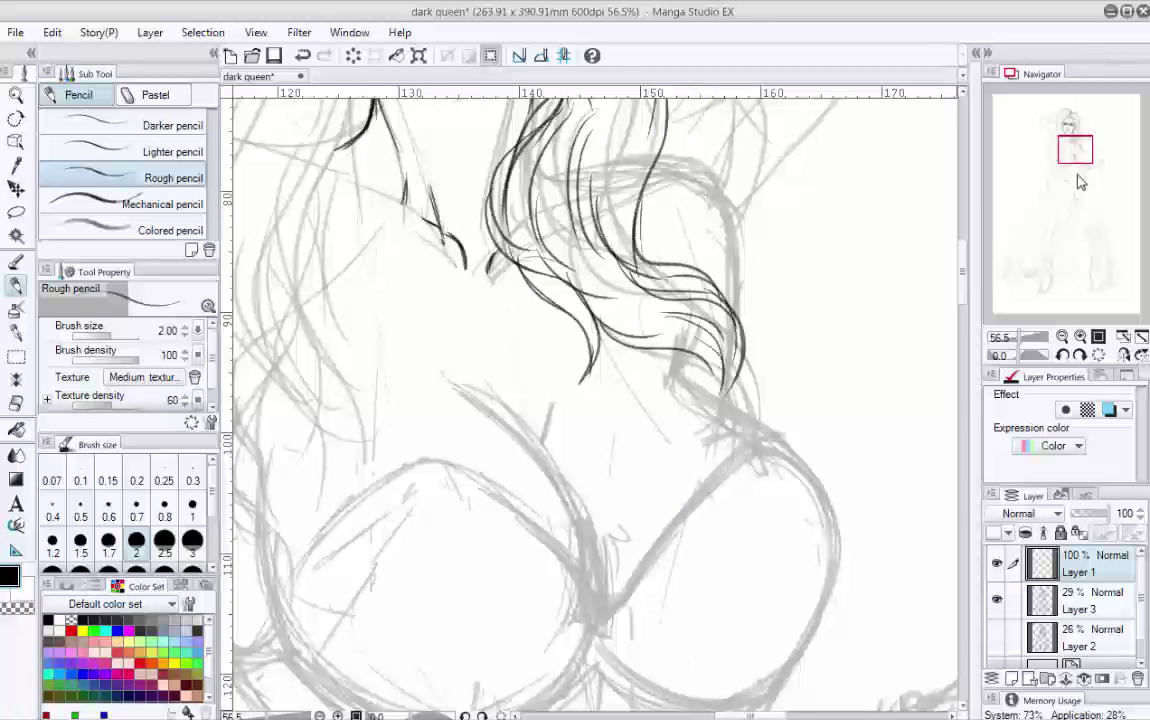
left_click_drag(1080, 182, 1080, 178)
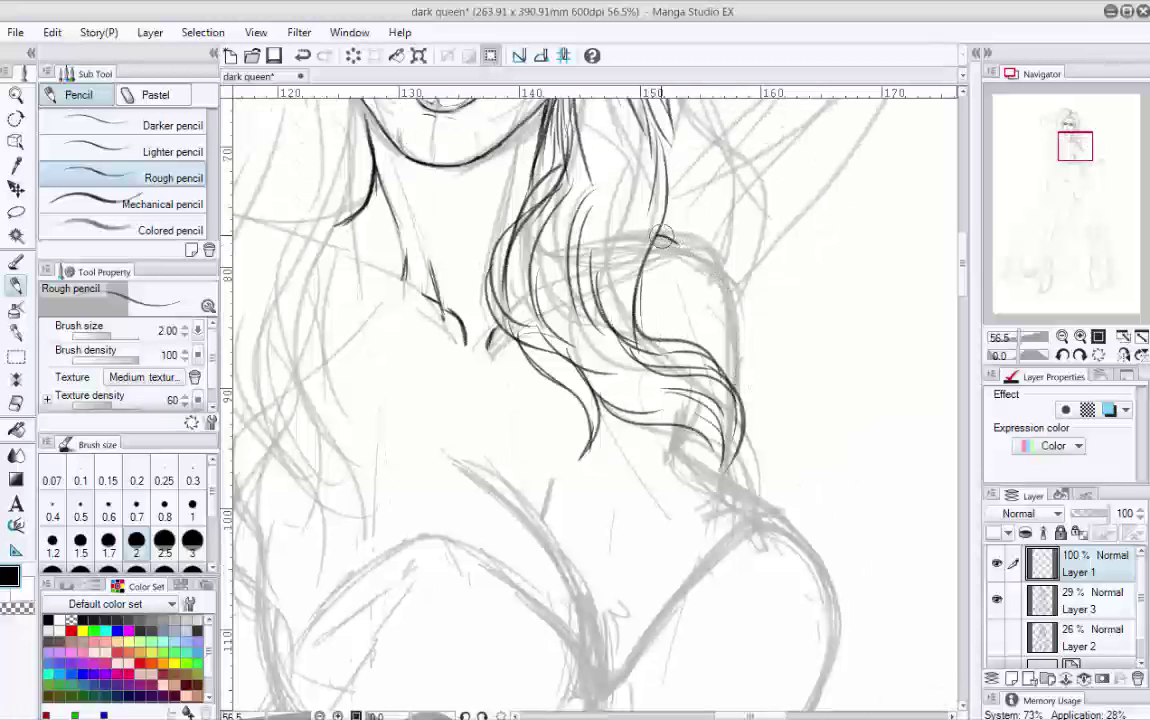
left_click_drag(680, 247, 730, 305)
Step: Draw the outermost wavy lock on the right side, flowing from cheek level past the shoulder to a flicked tip
scroll(728, 378, "up", 3)
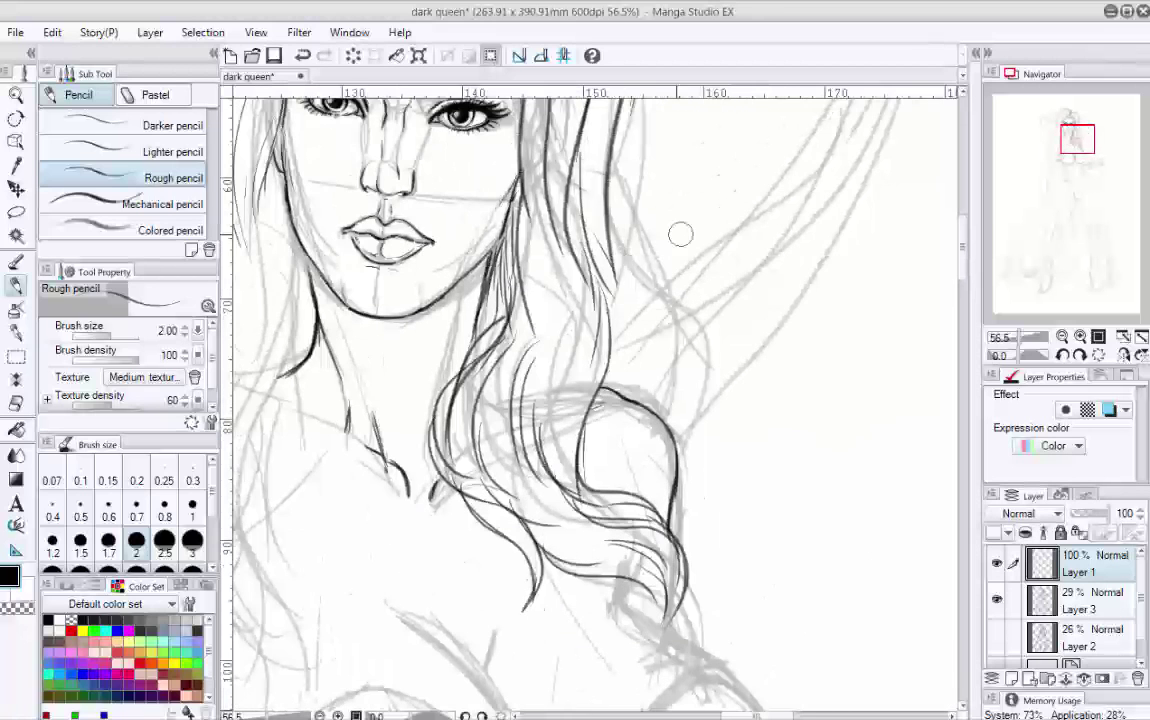
left_click_drag(550, 135, 610, 375)
left_click_drag(560, 240, 630, 410)
left_click_drag(753, 337, 848, 147)
mouse_move(705, 160)
left_mouse_down()
mouse_move(720, 262)
mouse_move(740, 305)
left_mouse_up()
mouse_move(690, 275)
left_mouse_down()
mouse_move(768, 318)
mouse_move(800, 405)
left_mouse_up()
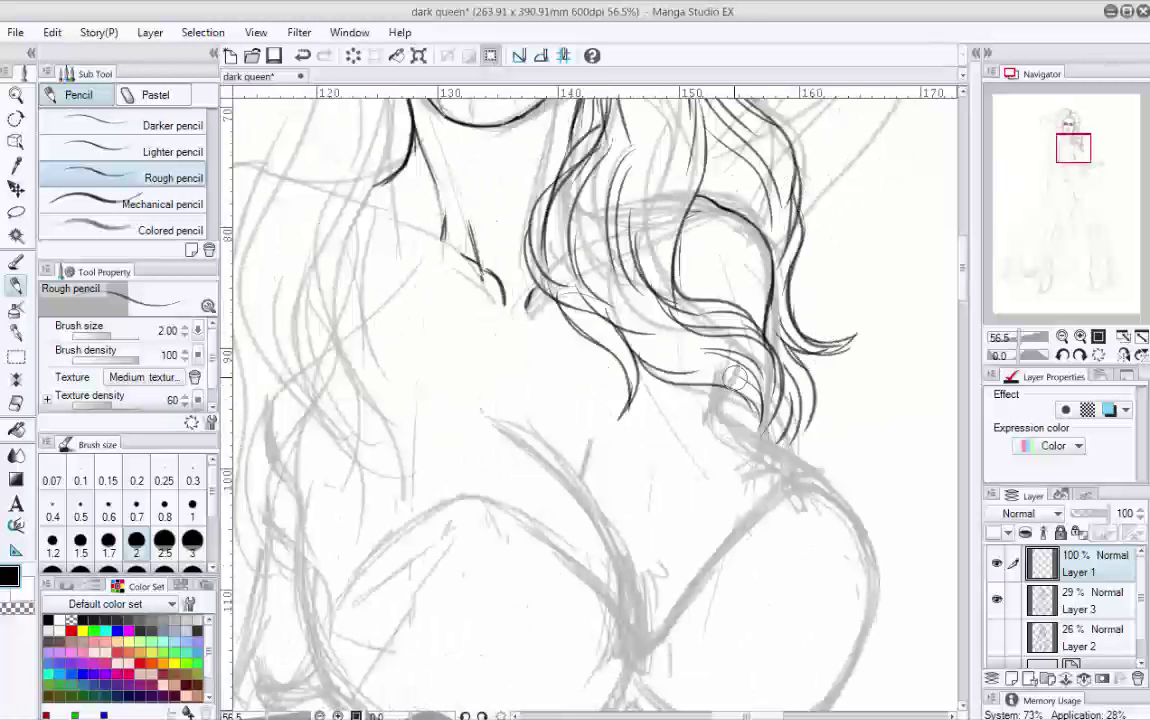
Step: Draw the wavy locks on the left side falling from the neck over the chest to curled tips
mouse_move(381, 92)
left_mouse_down()
mouse_move(657, 237)
mouse_move(723, 212)
left_mouse_up()
mouse_move(703, 398)
left_mouse_down()
mouse_move(690, 450)
mouse_move(720, 500)
mouse_move(700, 560)
mouse_move(670, 553)
mouse_move(600, 420)
left_mouse_up()
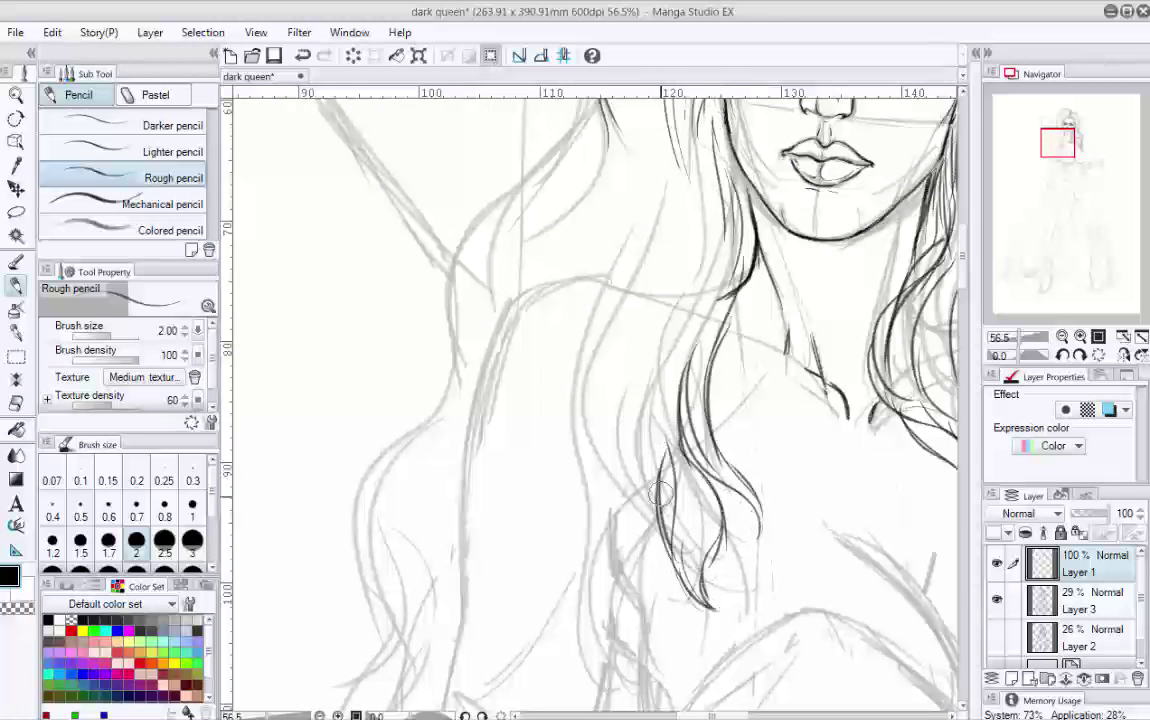
left_click_drag(580, 340, 615, 540)
scroll(600, 450, "down", 2)
mouse_move(590, 400)
left_mouse_down()
mouse_move(618, 500)
mouse_move(600, 330)
left_mouse_up()
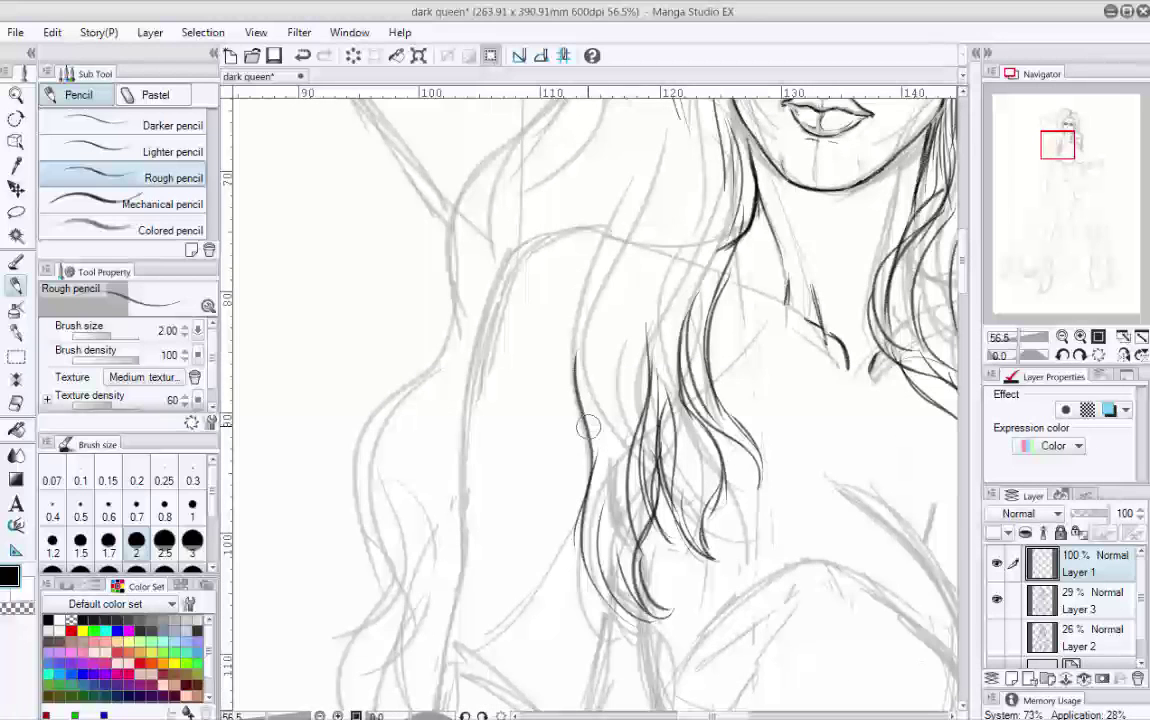
mouse_move(585, 540)
left_mouse_down()
mouse_move(632, 175)
mouse_move(610, 420)
left_mouse_up()
Step: Connect the left chest locks to the hair beside the face with long wavy strands from eye level past the shoulder
scroll(657, 421, "up", 5)
left_click_drag(605, 275, 545, 350)
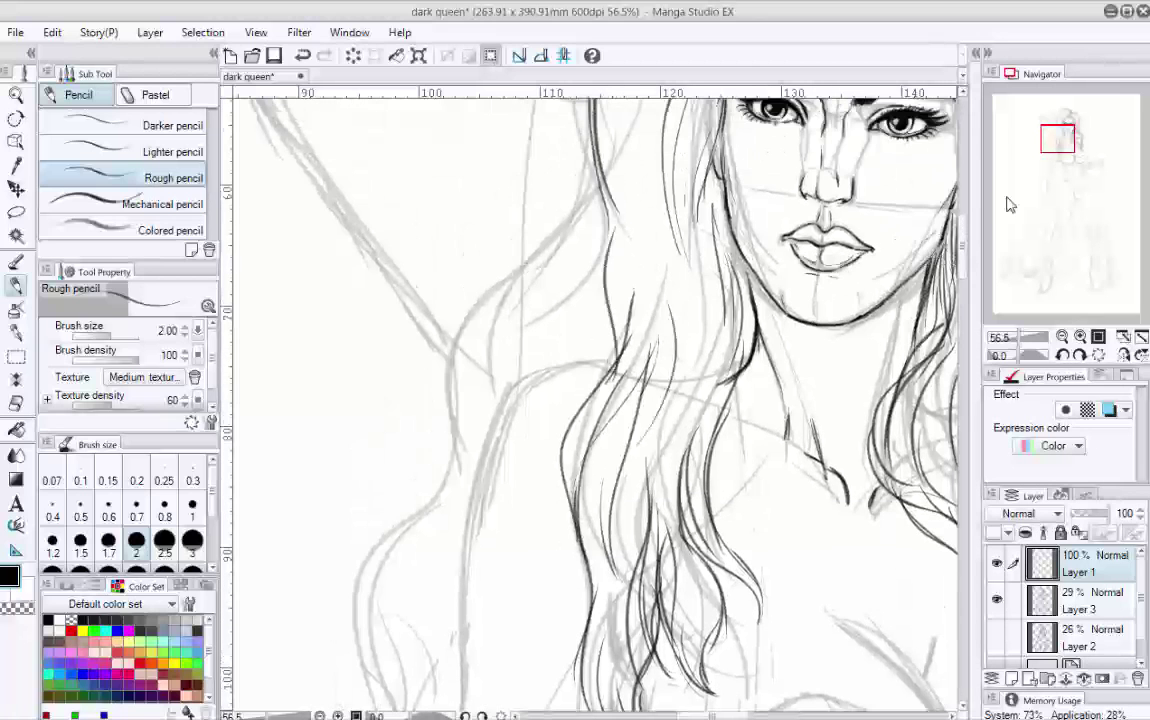
left_click_drag(600, 300, 655, 345)
mouse_move(590, 118)
left_mouse_down()
mouse_move(560, 290)
mouse_move(621, 255)
left_mouse_up()
Step: Draw the outer left lock sweeping outward to shoulder height, and outline the left shoulder and upper arm
left_click_drag(578, 220, 460, 435)
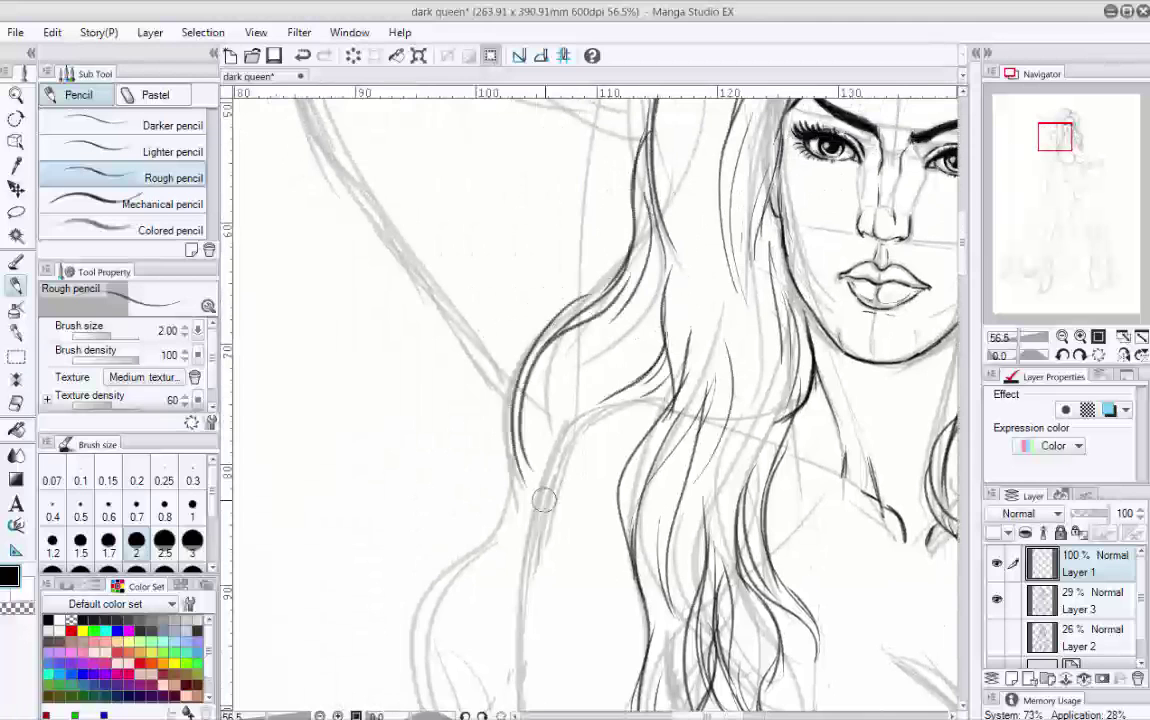
left_click_drag(472, 335, 420, 510)
mouse_move(596, 372)
left_mouse_down()
mouse_move(766, 200)
mouse_move(685, 240)
left_mouse_up()
mouse_move(835, 230)
left_mouse_down()
mouse_move(783, 252)
mouse_move(701, 341)
mouse_move(690, 563)
mouse_move(635, 372)
mouse_move(622, 460)
left_mouse_up()
Step: Extend the outer left lock down beside the upper arm, adding flicked tips and wavy inner strands
left_click_drag(1050, 148, 1046, 144)
mouse_move(712, 240)
left_mouse_down()
mouse_move(616, 376)
mouse_move(585, 485)
left_mouse_up()
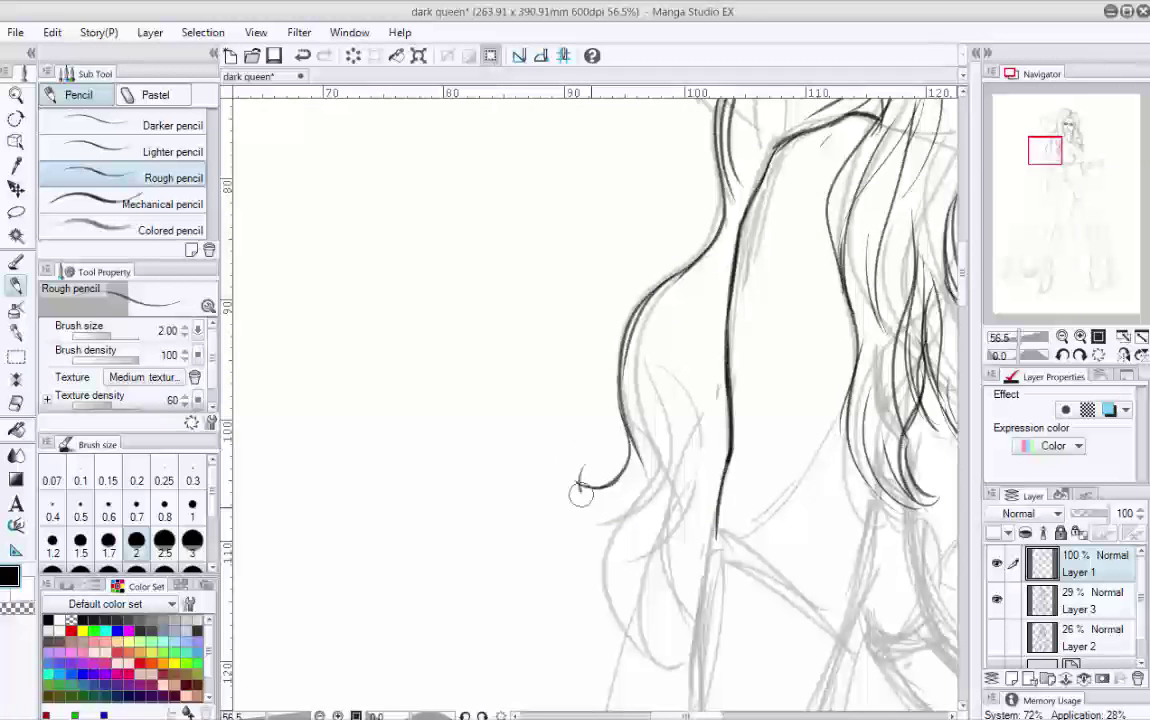
mouse_move(650, 470)
left_mouse_down()
mouse_move(665, 521)
mouse_move(655, 650)
left_mouse_up()
left_click_drag(644, 255, 592, 412)
left_click_drag(640, 300, 615, 555)
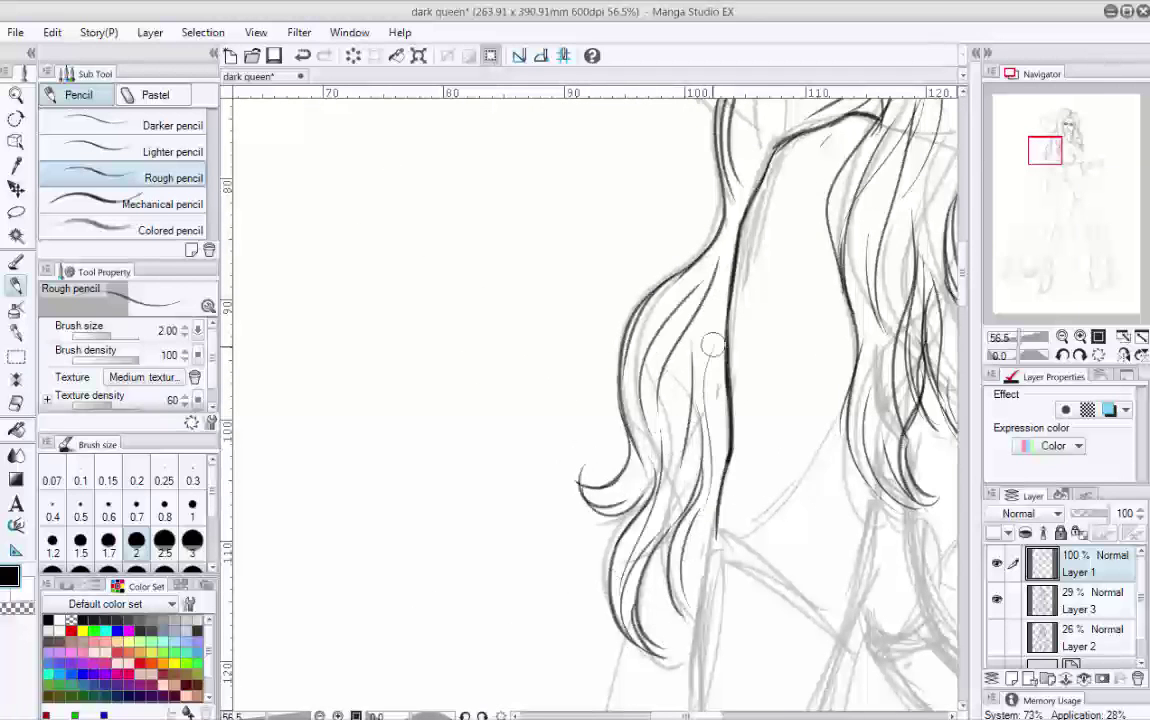
Step: Check the line art with the rough sketch on Layer 3 hidden, restore the sketch, and save the file
scroll(700, 420, "down", 3)
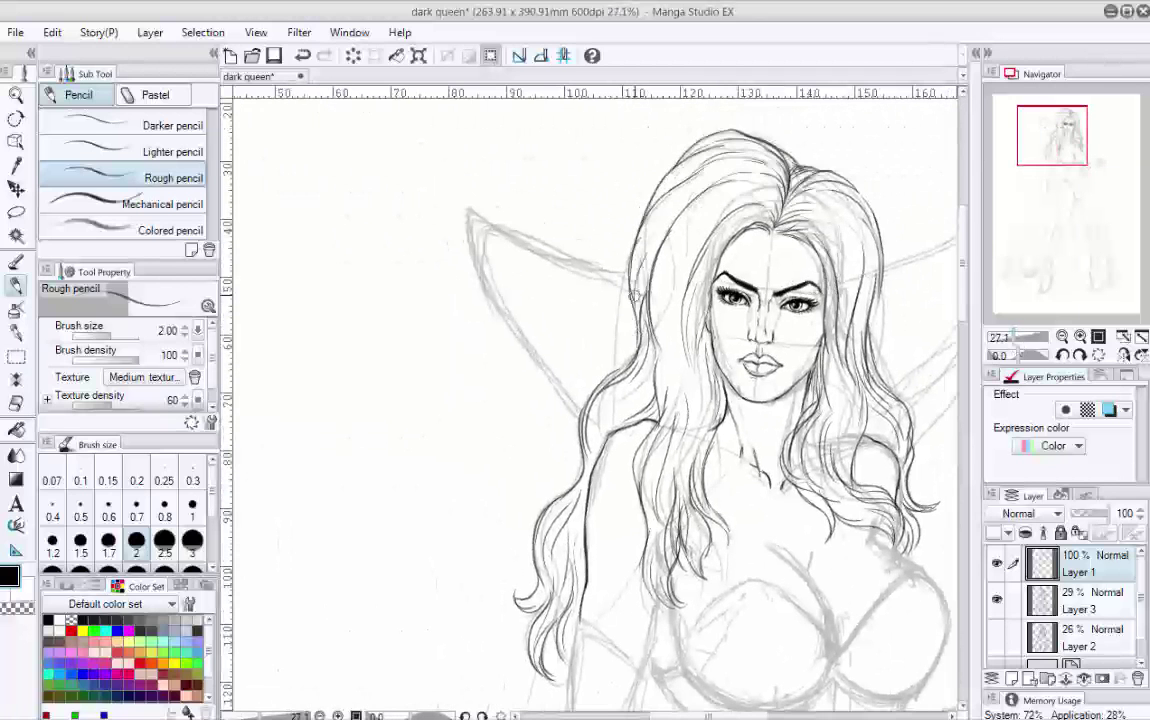
left_click(997, 599)
left_click(997, 599)
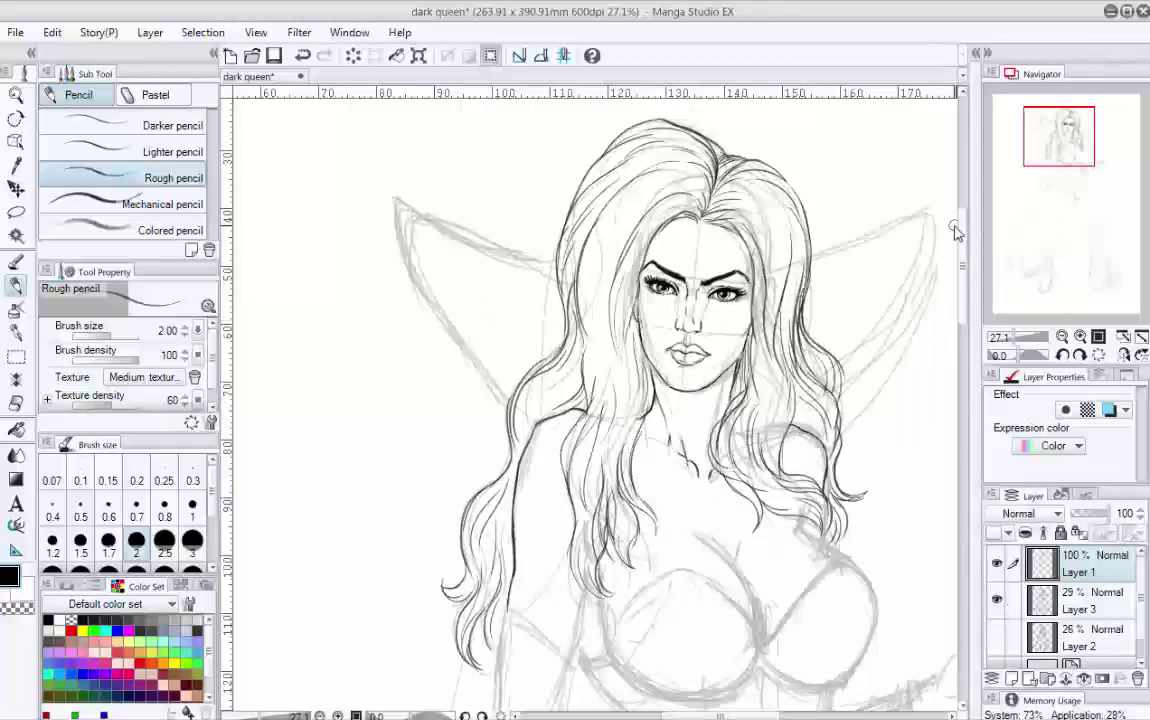
left_click_drag(1057, 127, 1057, 140)
key("ctrl+s")
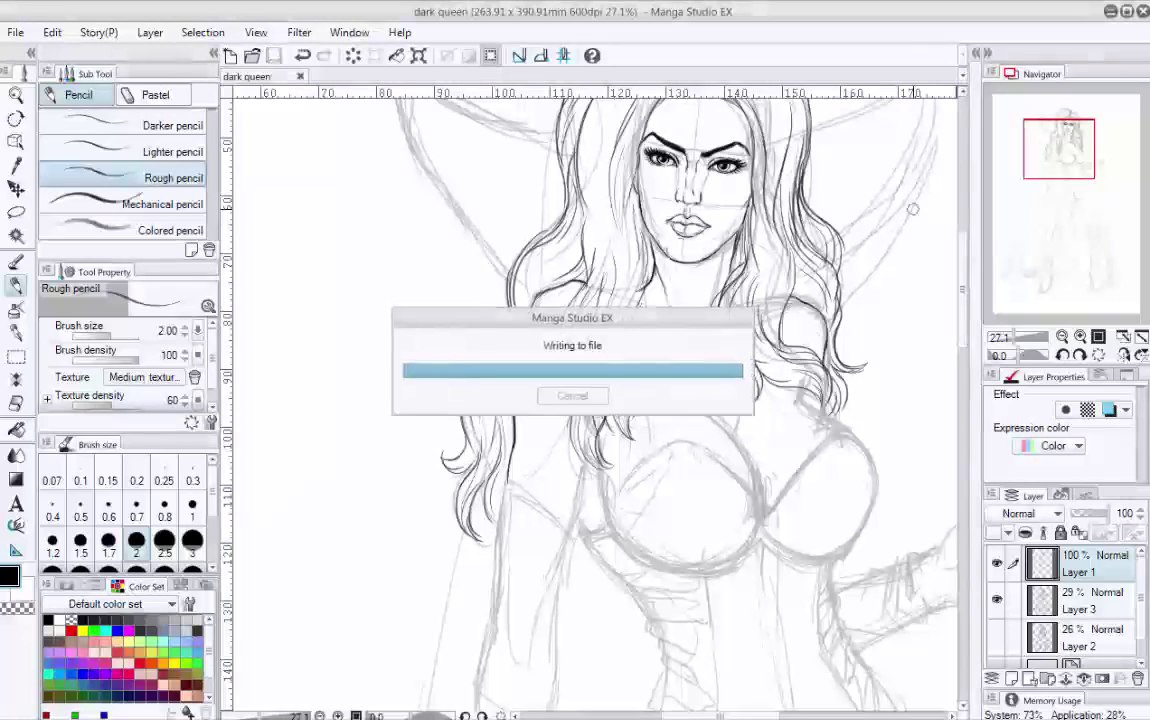
Step: Draw the chest contour below the right-hand hair locks and the curved cleavage line down to the point between the cups
scroll(912, 209, "down", 3)
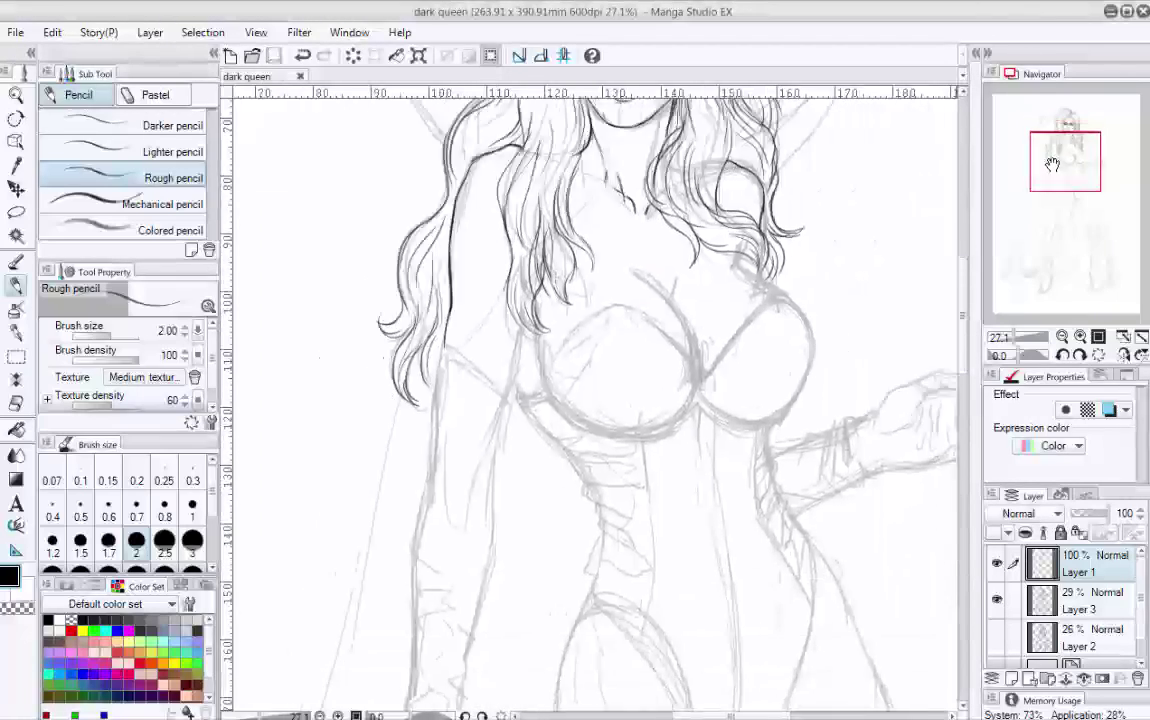
scroll(690, 260, "up", 3)
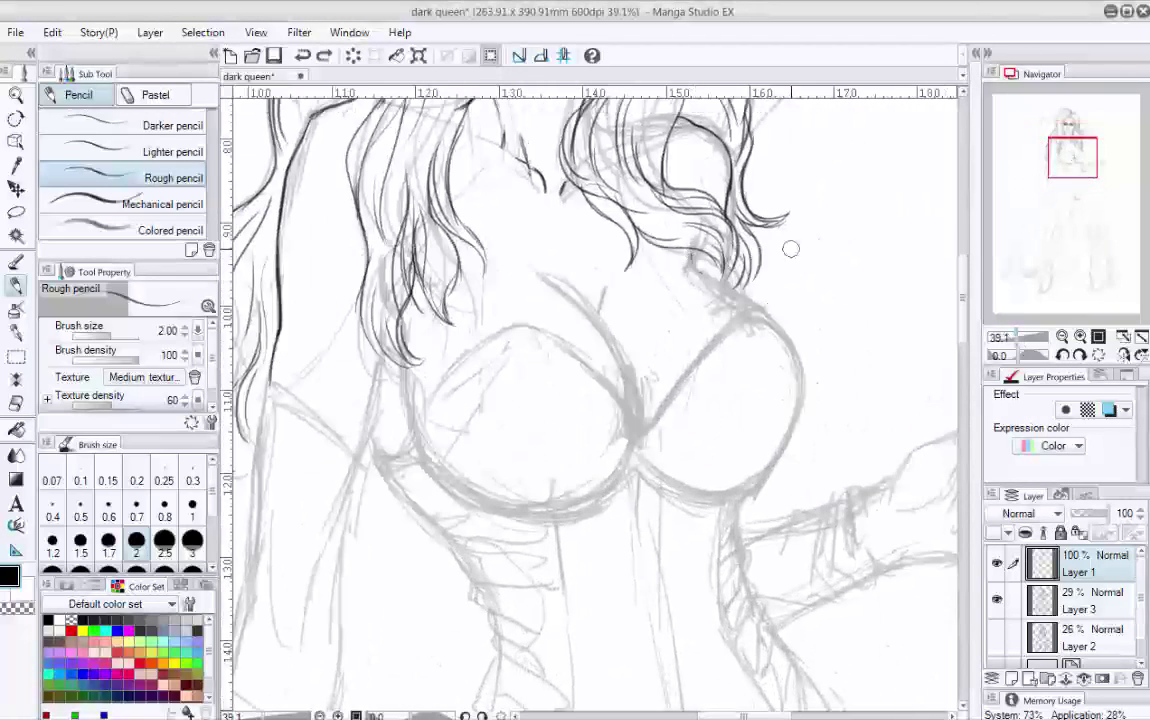
mouse_move(690, 260)
left_mouse_down()
mouse_move(640, 300)
mouse_move(660, 320)
mouse_move(680, 286)
mouse_move(631, 329)
left_mouse_up()
left_click_drag(655, 392, 821, 470)
mouse_move(1060, 158)
left_mouse_down()
mouse_move(1049, 152)
mouse_move(1062, 138)
left_mouse_up()
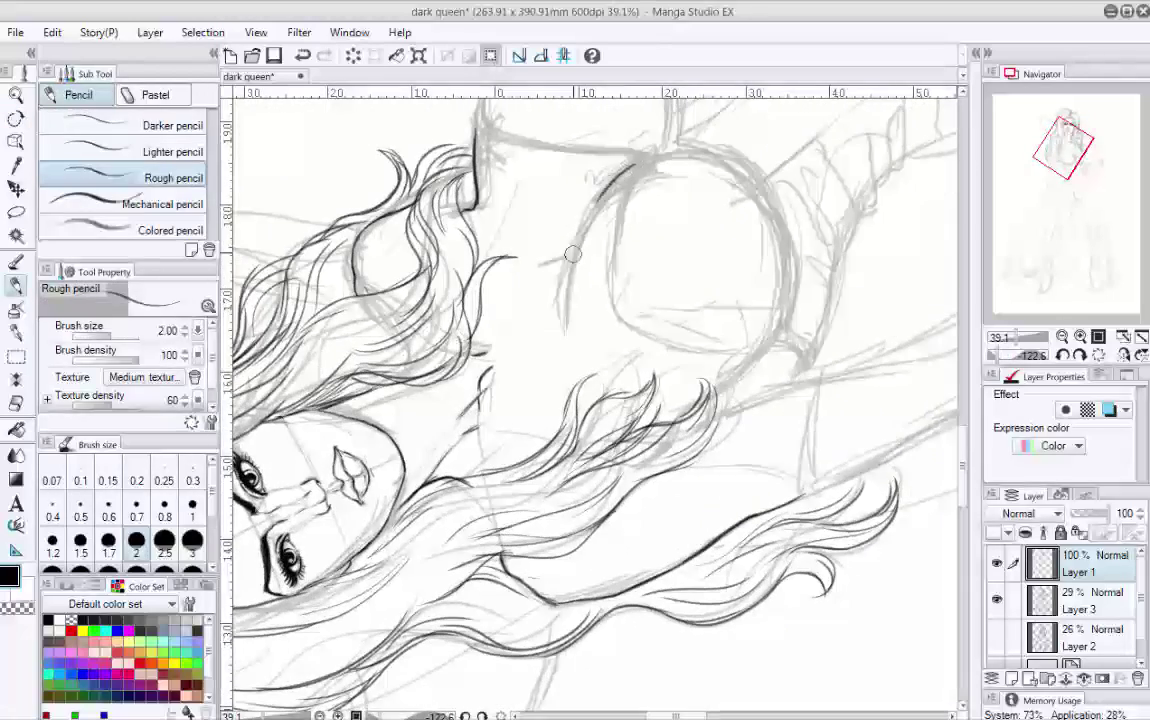
mouse_move(562, 311)
left_mouse_down()
mouse_move(564, 270)
mouse_move(593, 206)
mouse_move(570, 260)
mouse_move(580, 229)
mouse_move(665, 358)
left_mouse_up()
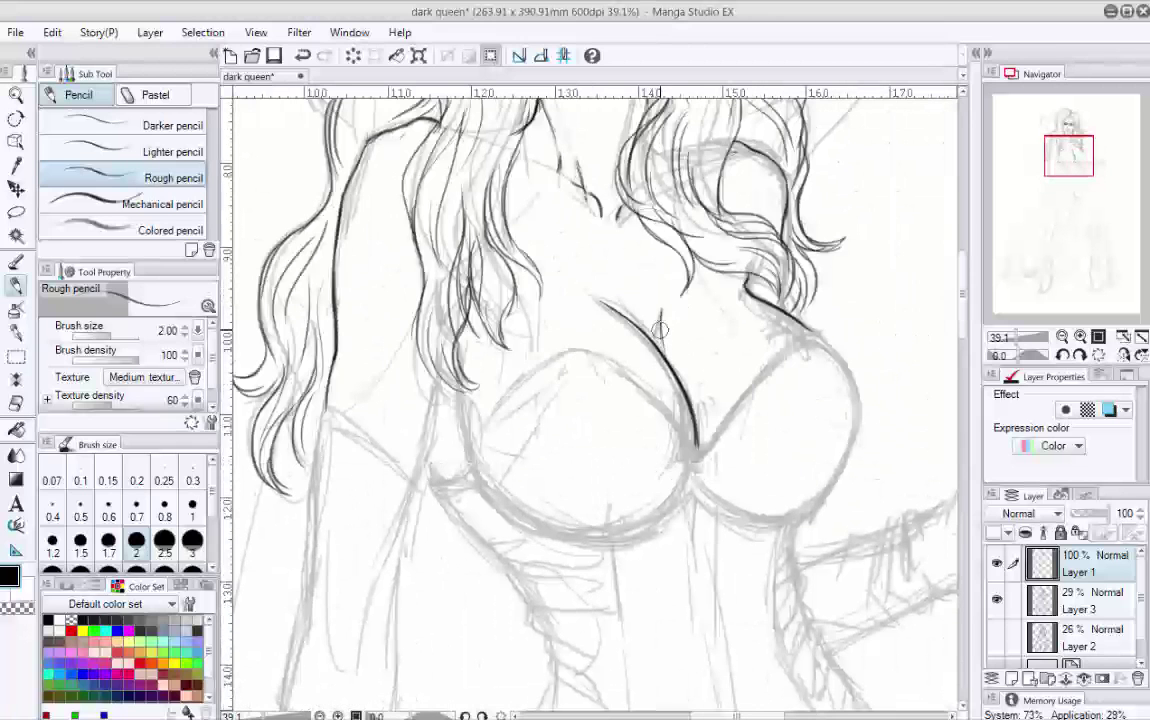
Step: Trace the upper edges of the bodice cups so they curve down and meet at the centre of the chest
key("r")
mouse_move(598, 283)
left_mouse_down()
mouse_move(726, 247)
mouse_move(483, 326)
left_mouse_up()
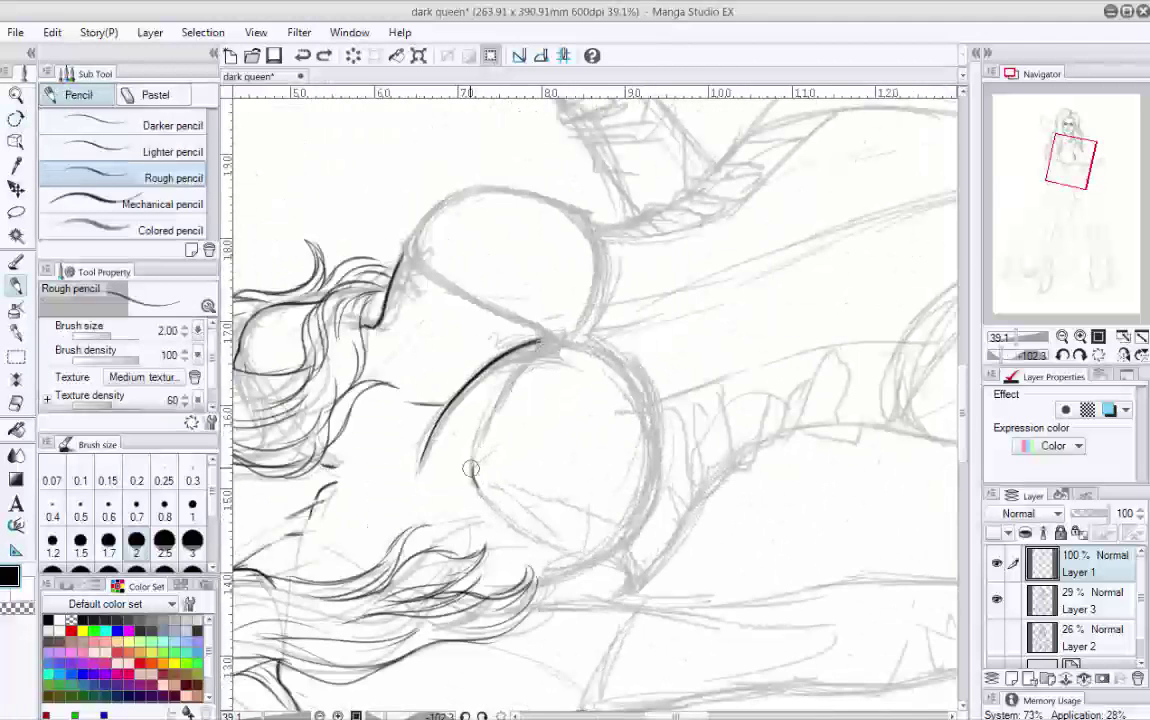
left_click_drag(420, 430, 495, 287)
left_click_drag(495, 287, 615, 328)
mouse_move(615, 328)
left_mouse_down()
mouse_move(729, 215)
mouse_move(850, 320)
mouse_move(909, 341)
mouse_move(1075, 157)
mouse_move(714, 223)
left_mouse_up()
Step: Outline the underside and outer edge of the right cup, closing it up to its upper corner
key("shift+space")
scroll(664, 374, "up", 2)
mouse_move(567, 360)
left_mouse_down()
mouse_move(560, 310)
mouse_move(590, 270)
mouse_move(783, 218)
mouse_move(830, 515)
left_mouse_up()
key("shift+space")
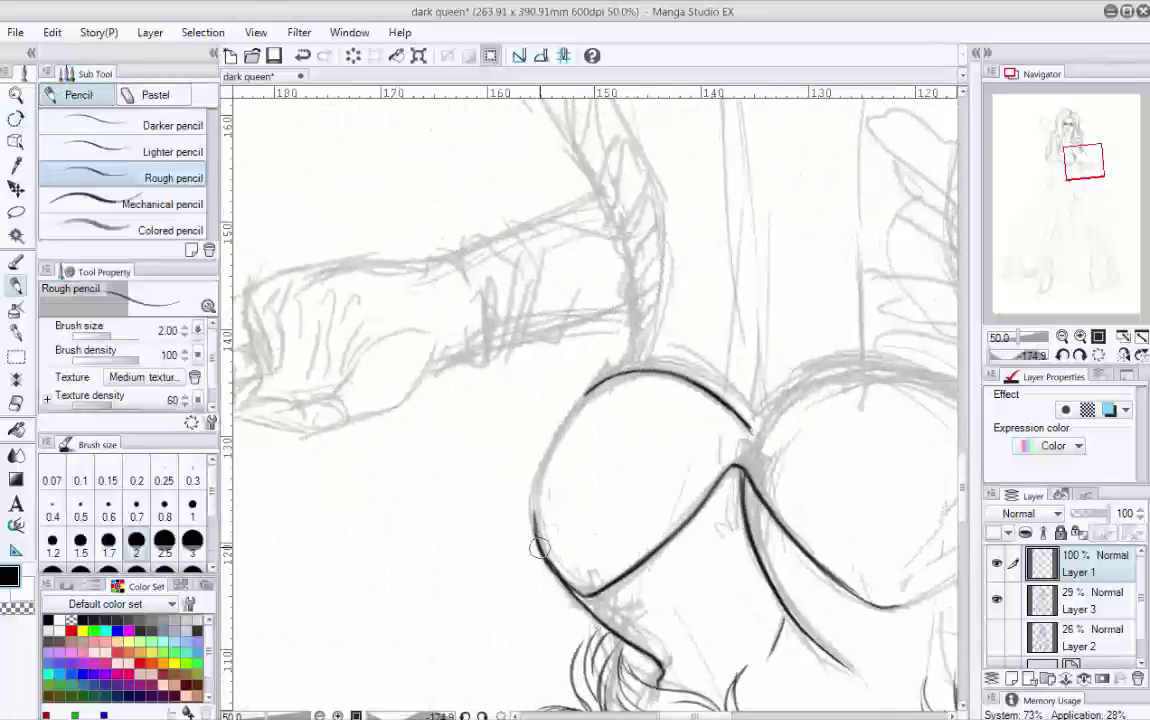
mouse_move(532, 515)
left_mouse_down()
mouse_move(550, 420)
mouse_move(600, 380)
left_mouse_up()
Step: Draw the curved underside of the left cup from the centre around to its outer side, redoing the first stroke
key("shift+space")
mouse_move(900, 300)
left_mouse_down()
mouse_move(820, 220)
mouse_move(720, 420)
mouse_move(649, 500)
mouse_move(558, 308)
left_mouse_up()
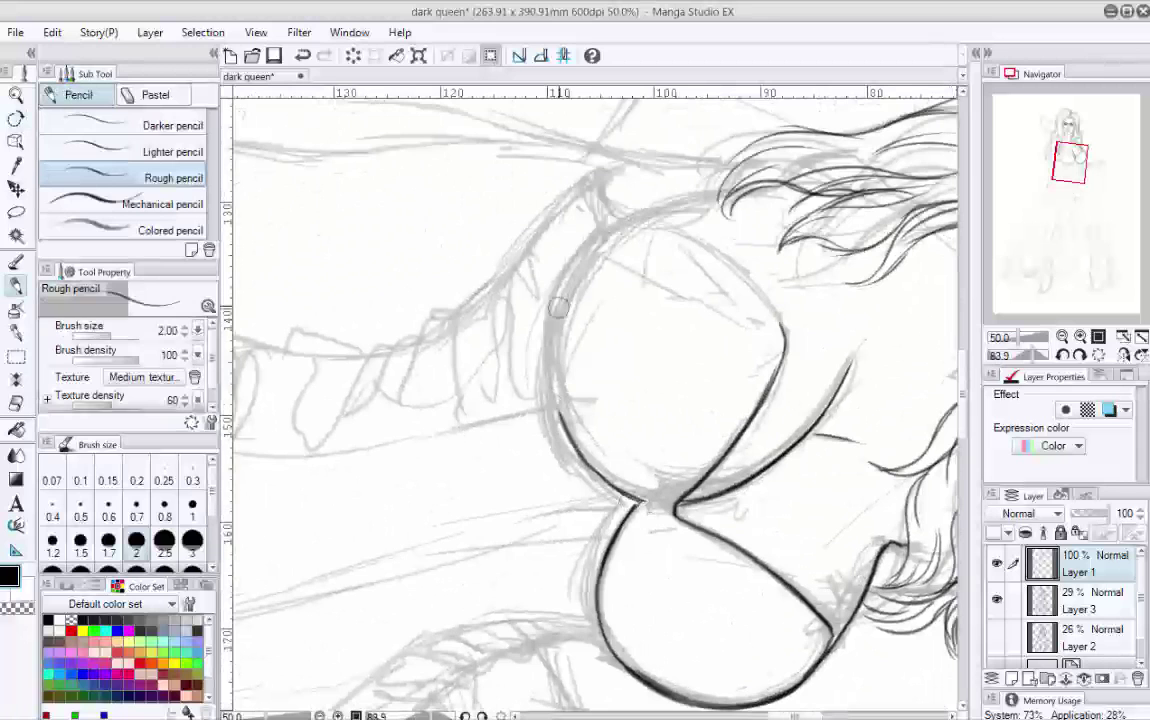
left_click_drag(558, 400, 555, 330)
key("ctrl+z")
mouse_move(625, 225)
left_mouse_down()
mouse_move(587, 253)
mouse_move(553, 325)
mouse_move(552, 404)
mouse_move(556, 450)
left_mouse_up()
Step: Add a second curved line parallel to the left cup's underside to form the underwire band
key("shift+space")
mouse_move(600, 300)
left_mouse_down()
mouse_move(714, 362)
mouse_move(530, 468)
mouse_move(466, 342)
left_mouse_up()
mouse_move(485, 430)
left_mouse_down()
mouse_move(455, 355)
mouse_move(530, 285)
mouse_move(689, 217)
left_mouse_up()
key("shift+space")
key("ctrl+0")
left_click_drag(490, 318, 607, 192)
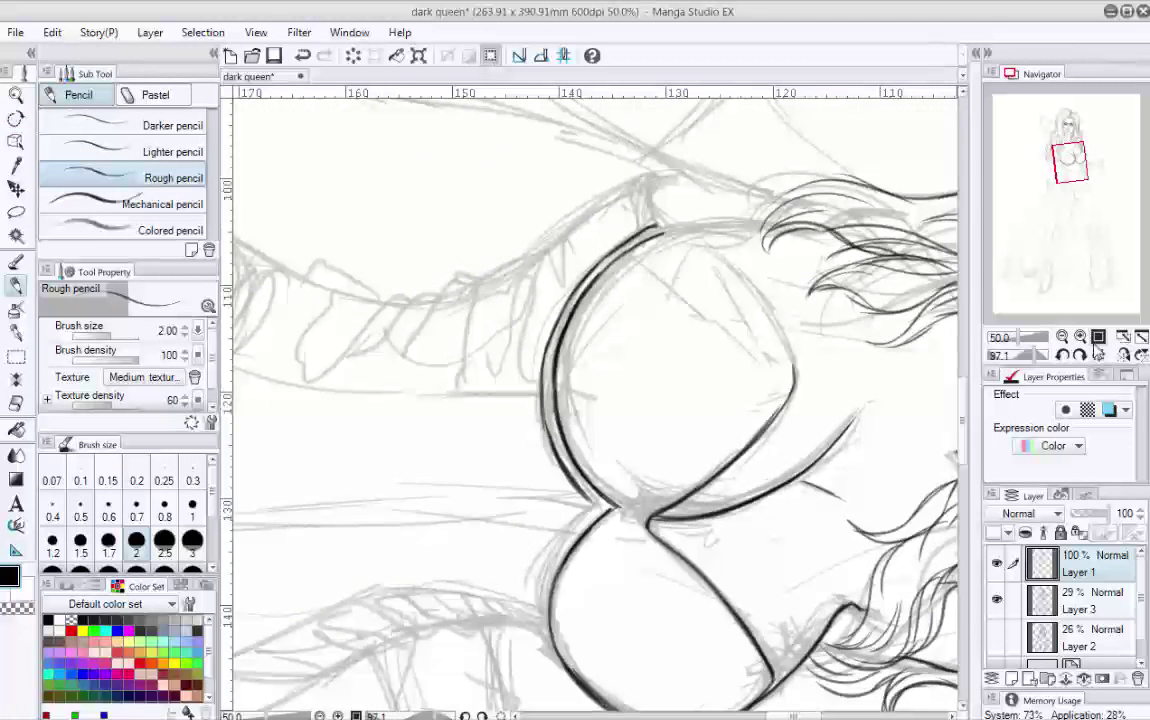
Step: Close the left cup's outer upper edge, and draw the short side band and underarm lines beside it
left_click_drag(1060, 160, 1048, 163)
left_click_drag(617, 342, 740, 210)
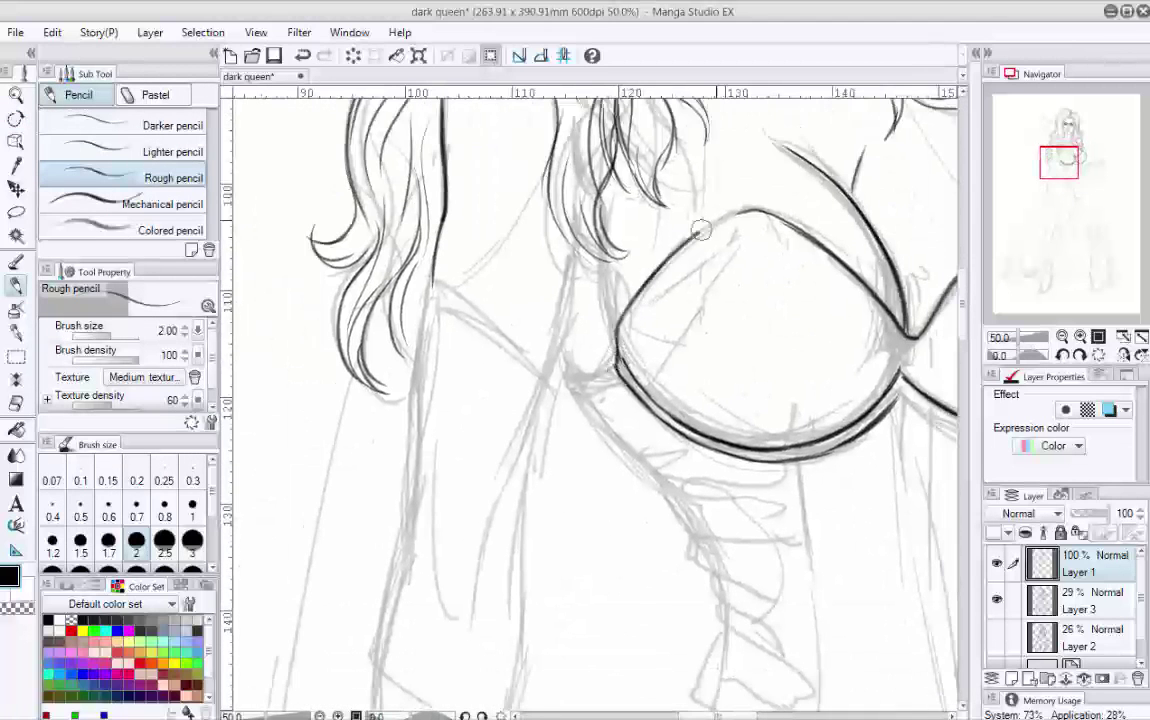
left_click_drag(617, 356, 568, 376)
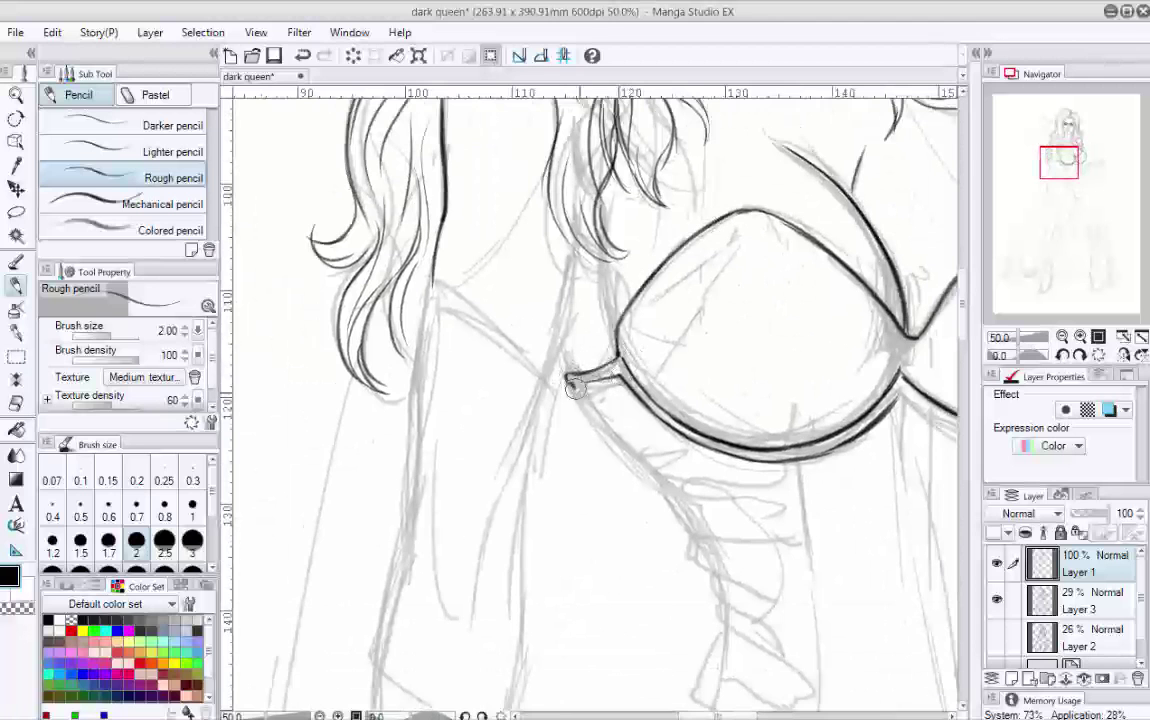
left_click_drag(576, 222, 545, 378)
left_click_drag(566, 382, 617, 372)
left_click_drag(560, 310, 576, 265)
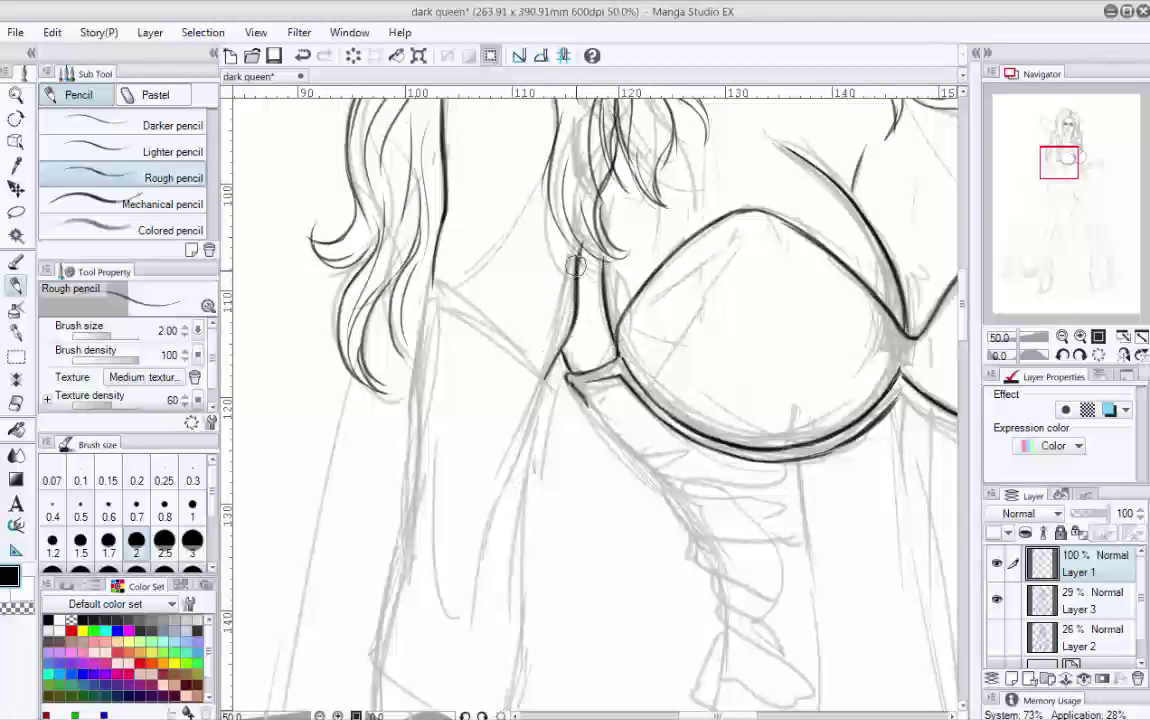
Step: Draw the parallel band line beneath the right cup, joining the left band at the centre
left_click_drag(950, 145, 930, 300)
left_click_drag(1064, 172, 1070, 176)
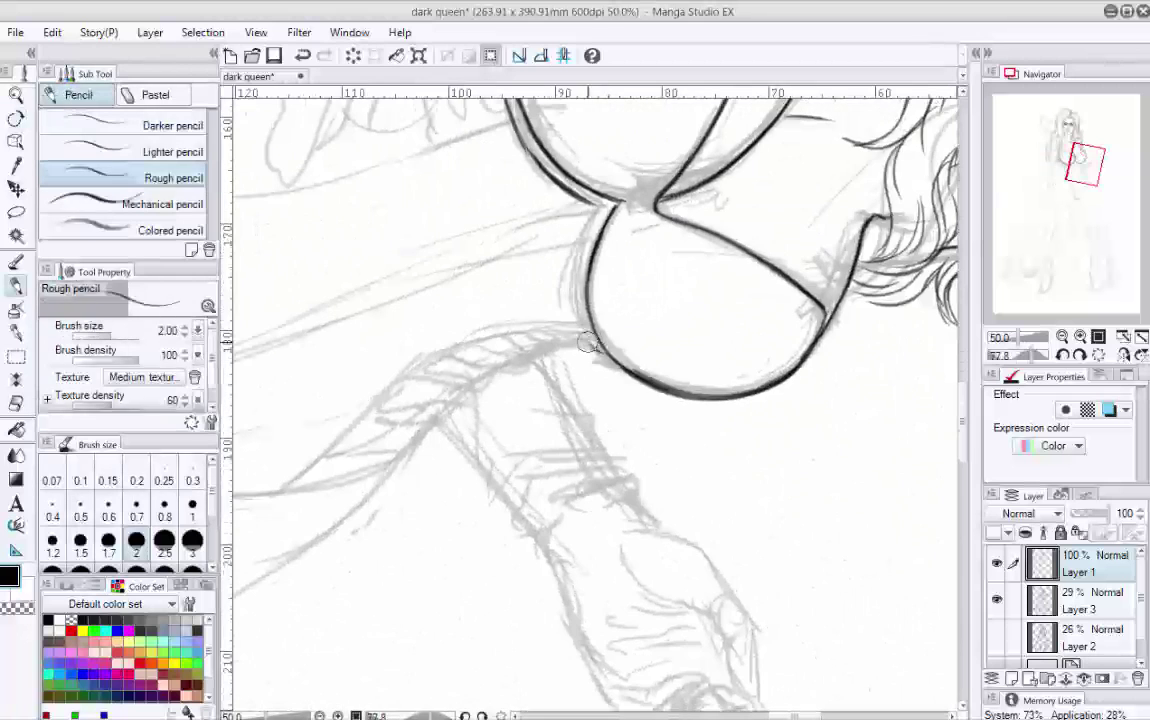
mouse_move(532, 315)
left_mouse_down()
mouse_move(520, 240)
mouse_move(535, 180)
left_mouse_up()
left_click_drag(1072, 170, 1079, 160)
scroll(940, 150, "down", 2)
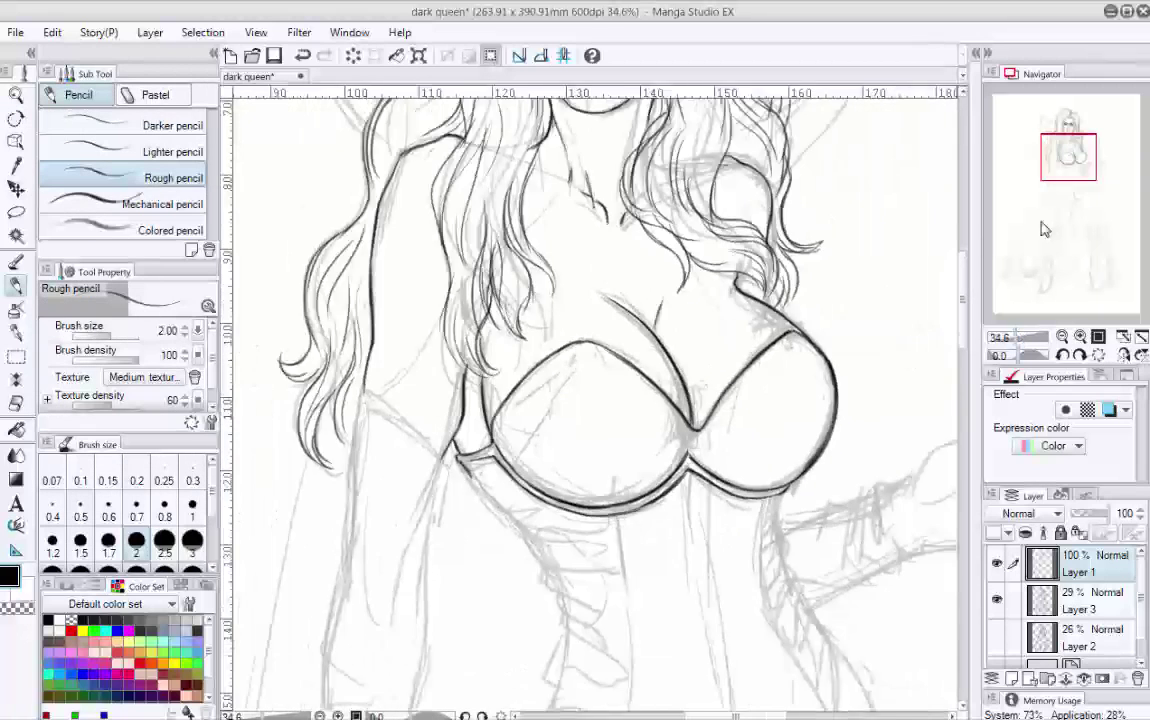
Step: Draw the bodice's two curved side seams and the long centre seam running from the cups to the crotch
scroll(793, 216, "up", 1)
left_click_drag(783, 281, 855, 448)
mouse_move(640, 235)
left_mouse_down()
mouse_move(652, 354)
mouse_move(642, 455)
mouse_move(636, 390)
left_mouse_up()
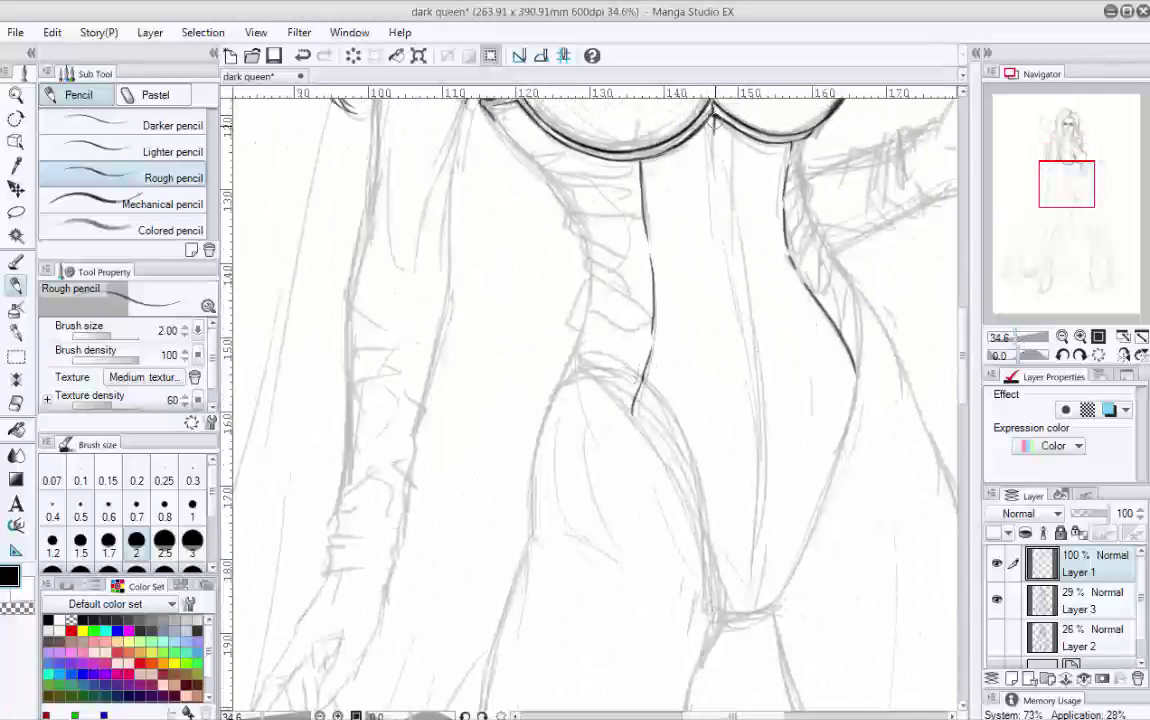
mouse_move(748, 283)
left_mouse_down()
mouse_move(757, 325)
mouse_move(722, 256)
left_mouse_up()
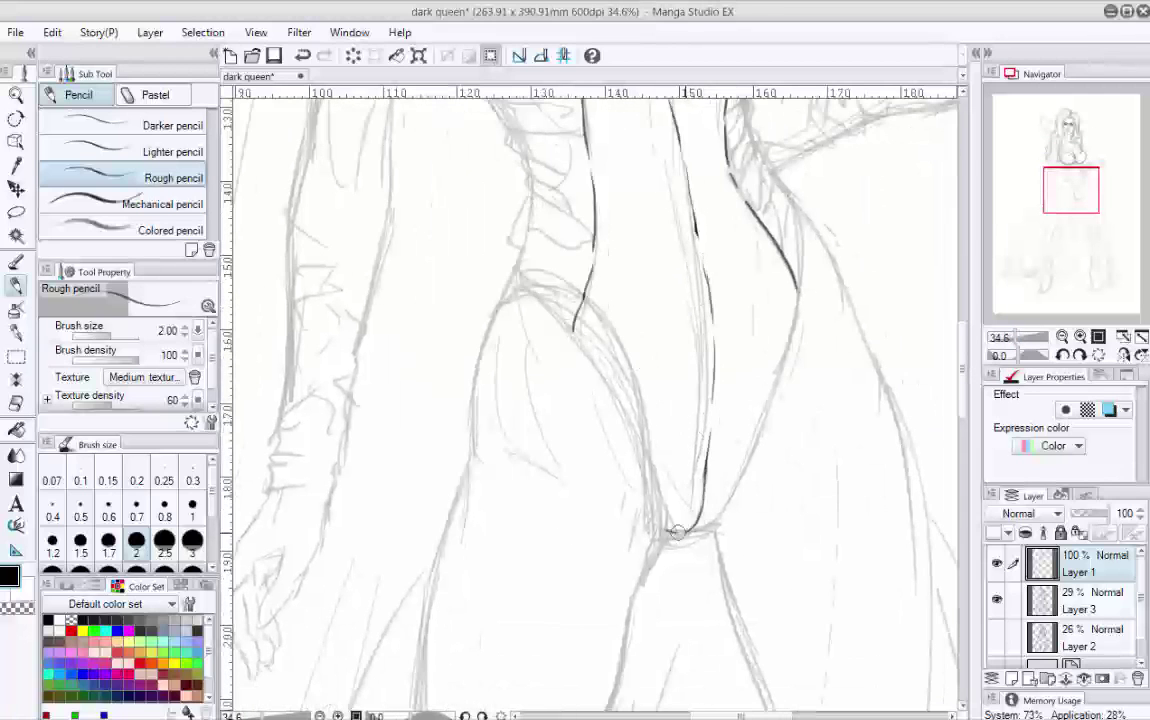
Step: Draw the bodysuit's right leg opening up to the hip, and fill the right side panel with ruched folds
mouse_move(677, 531)
left_mouse_down()
mouse_move(680, 547)
mouse_move(644, 442)
mouse_move(706, 347)
mouse_move(727, 287)
left_mouse_up()
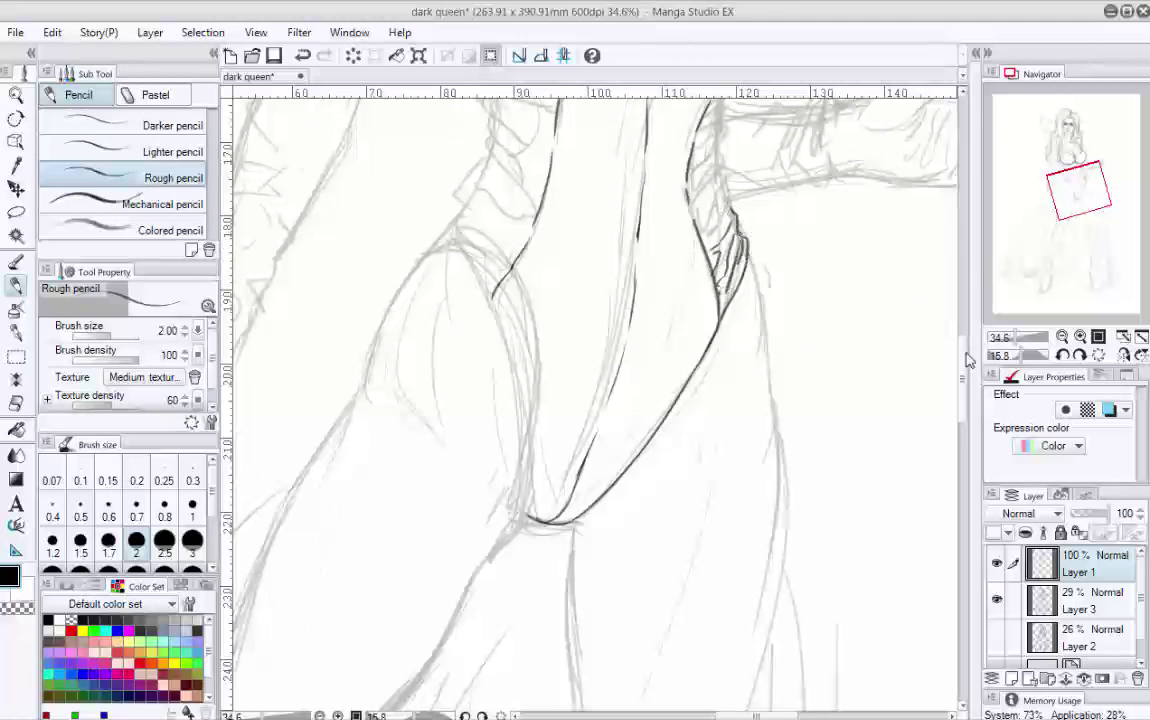
scroll(714, 352, "up", 3)
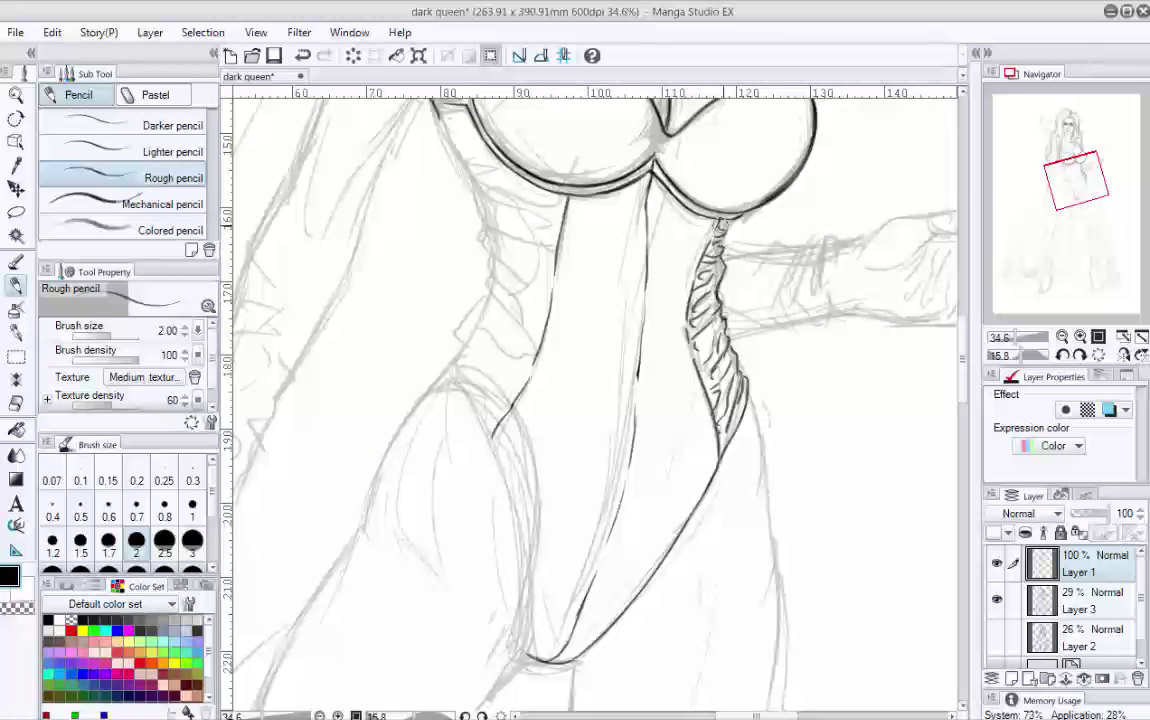
Step: Outline the left waist with a wrinkled edge, and fill the left side panel with ruched folds toward the hip
mouse_move(771, 441)
left_mouse_down()
mouse_move(790, 400)
mouse_move(775, 301)
mouse_move(737, 361)
left_mouse_up()
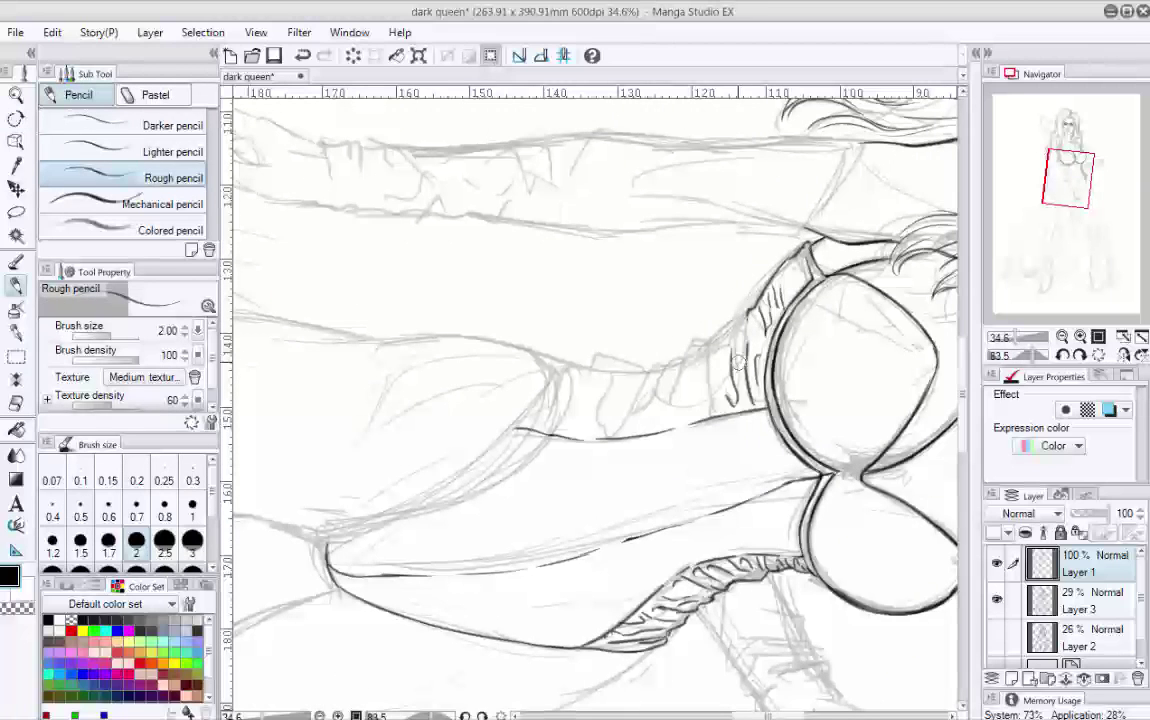
left_click_drag(683, 392, 669, 420)
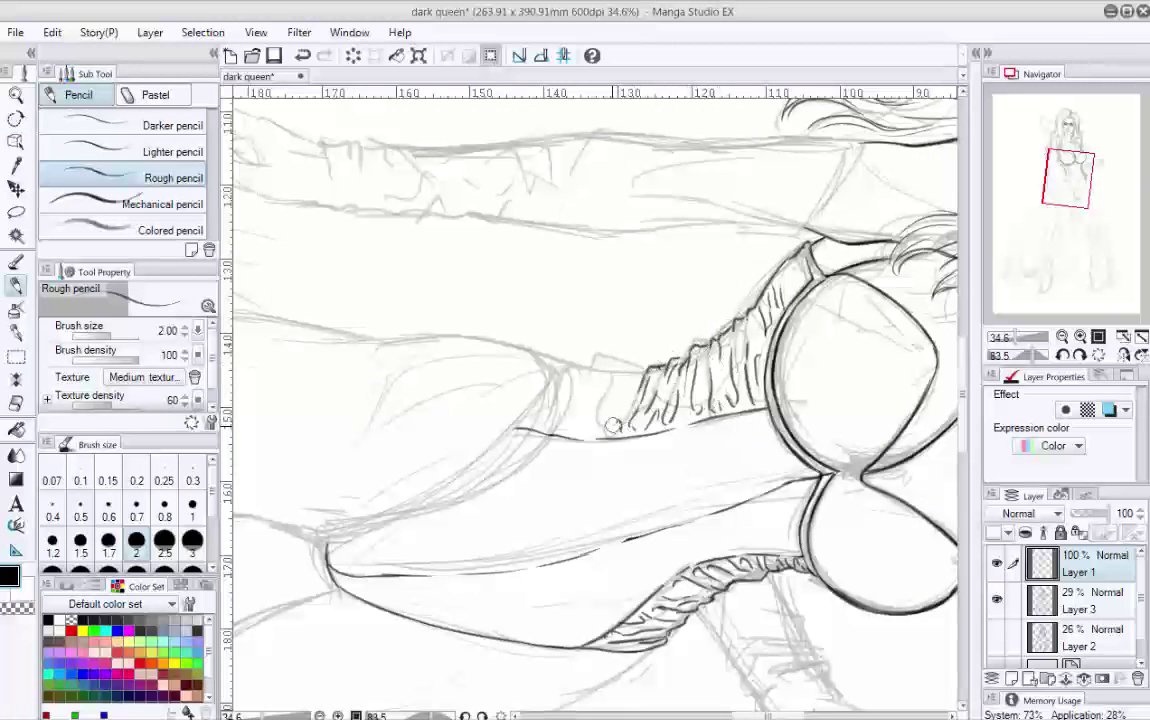
key("ctrl+at")
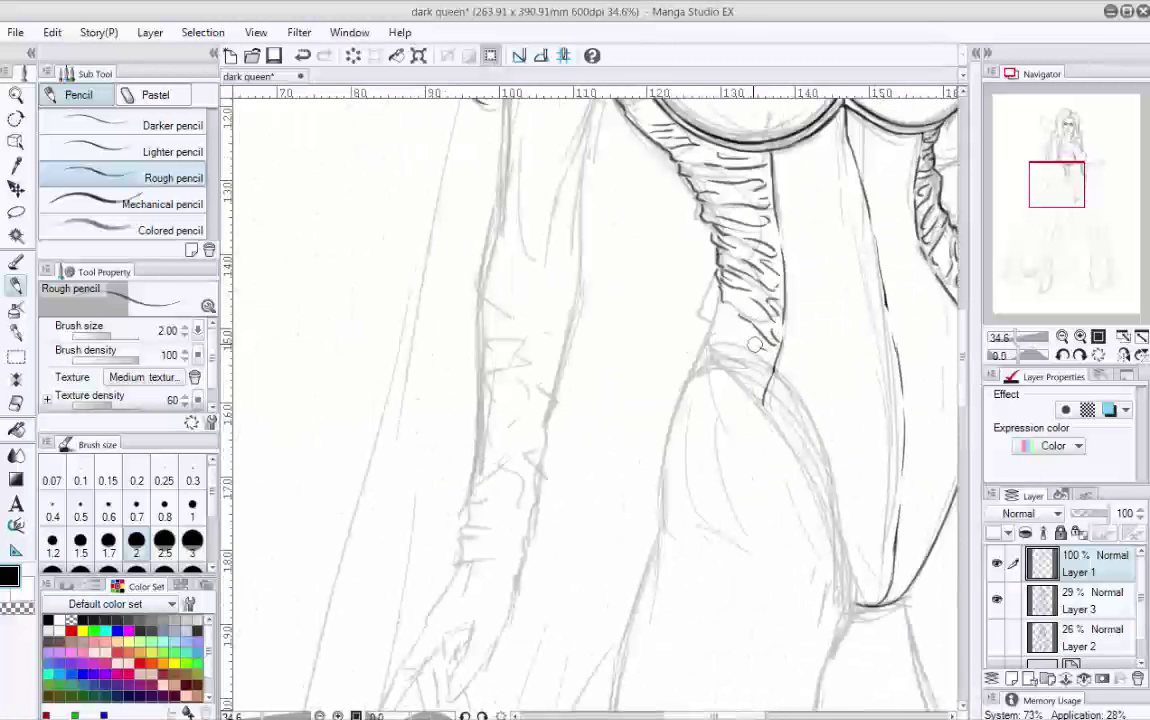
Step: Draw the left leg opening from hip to crotch, and double the seam line along the left ruched panel
mouse_move(690, 374)
left_mouse_down()
mouse_move(667, 200)
mouse_move(726, 398)
left_mouse_up()
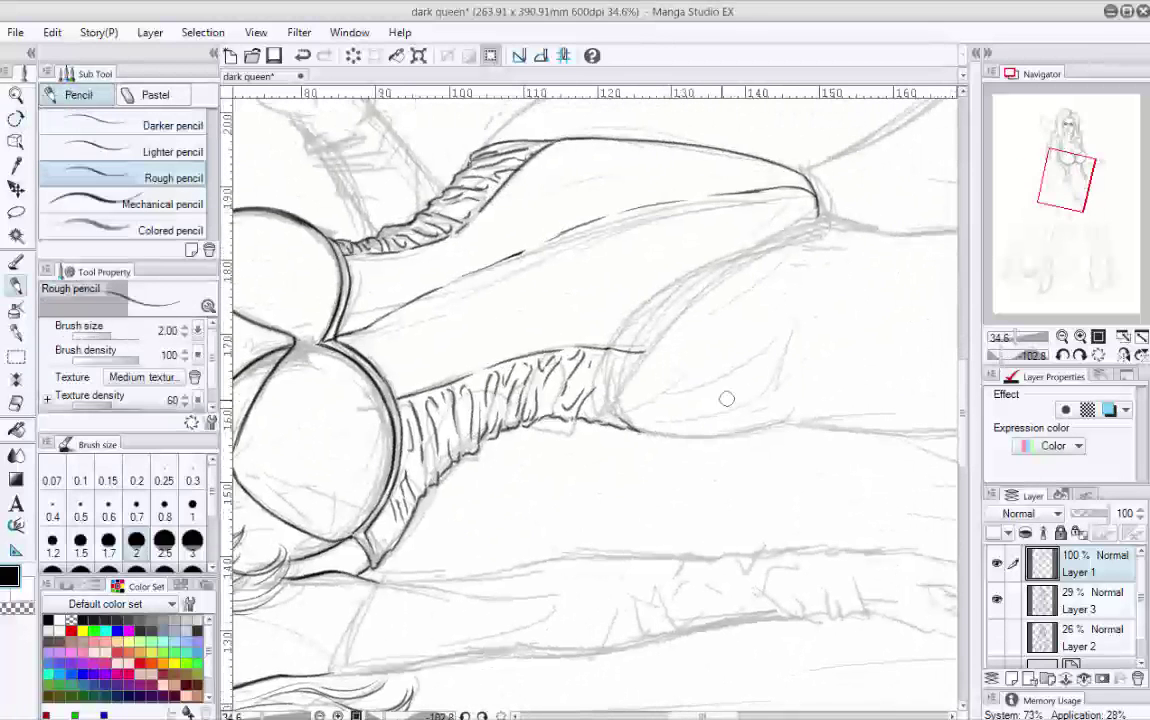
left_click_drag(616, 357, 598, 382)
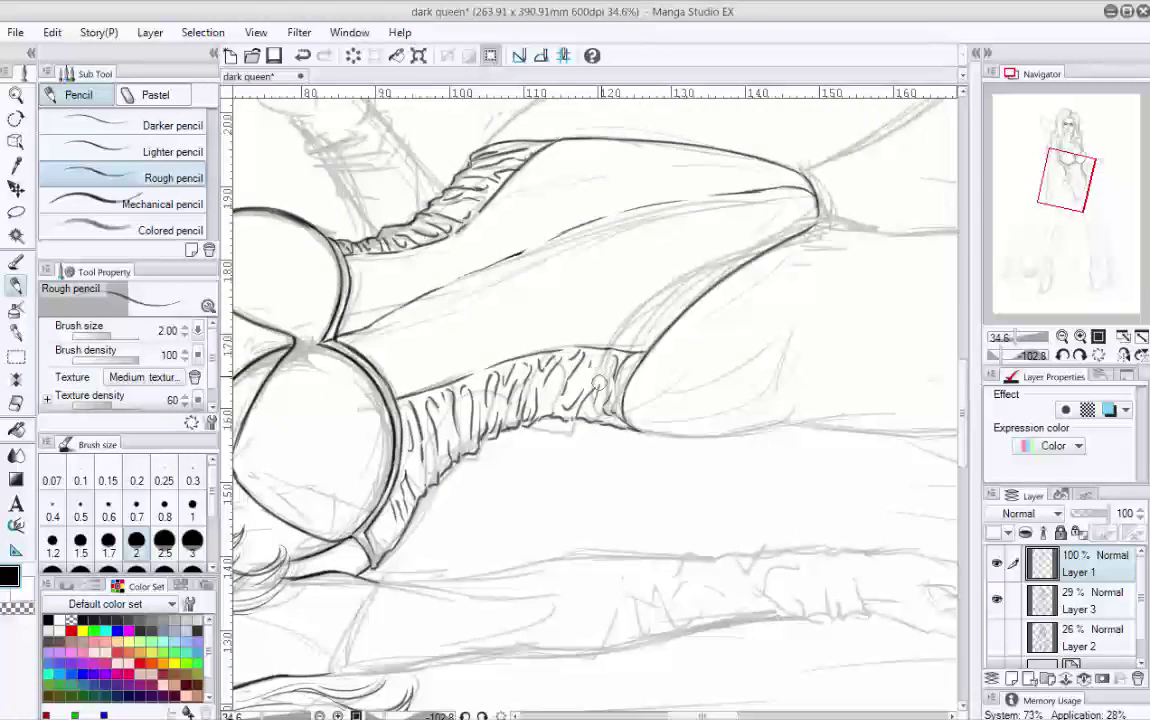
left_click(1098, 356)
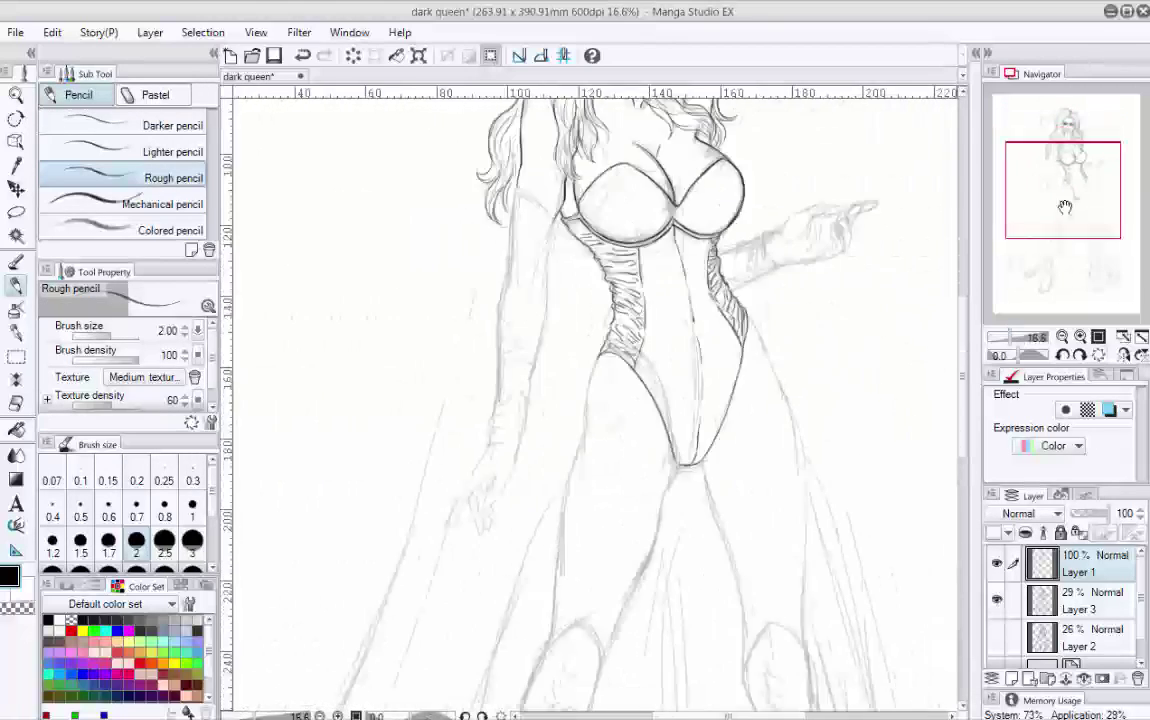
left_click_drag(690, 420, 723, 309)
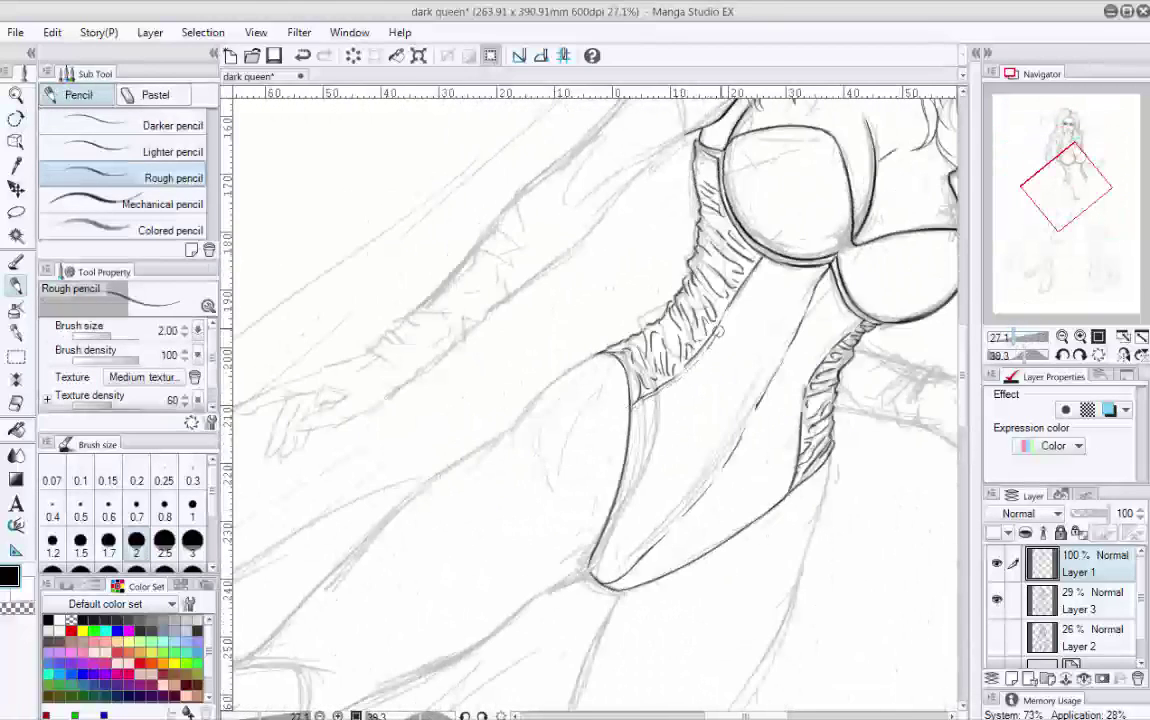
left_click_drag(864, 437, 734, 194)
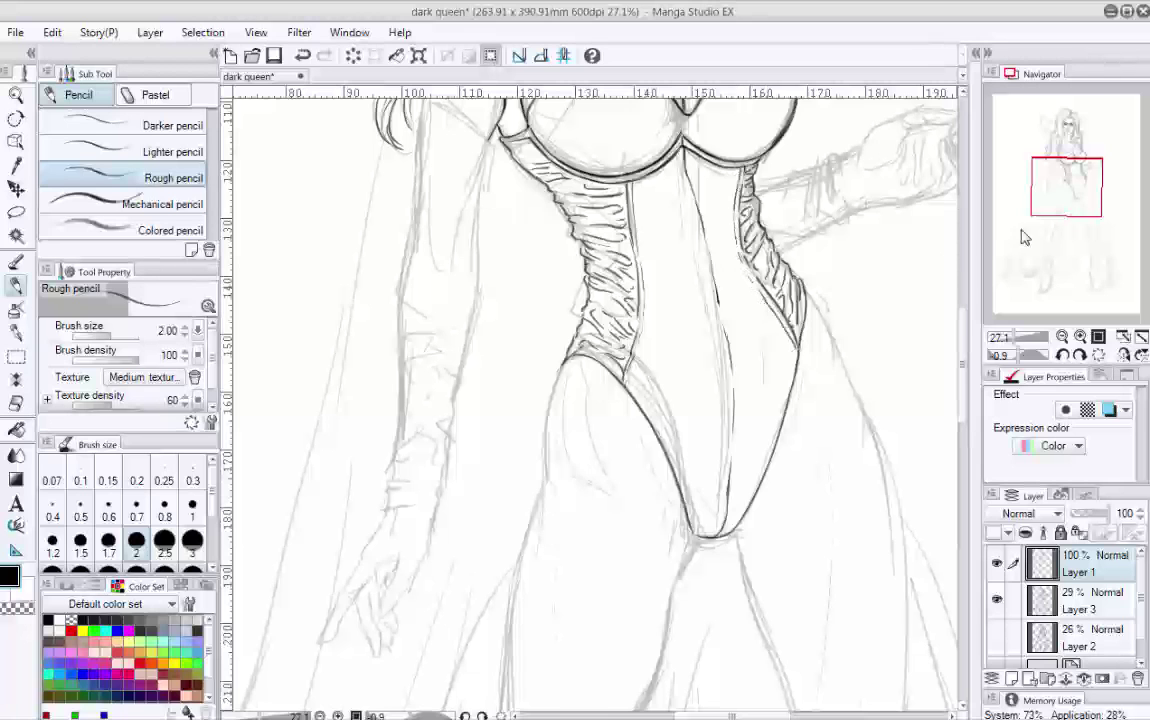
Step: Outline the long glove on the left arm from its pointed upper edge to the wrist, adding fabric wrinkles along the sleeve
left_click_drag(1025, 237, 1006, 232)
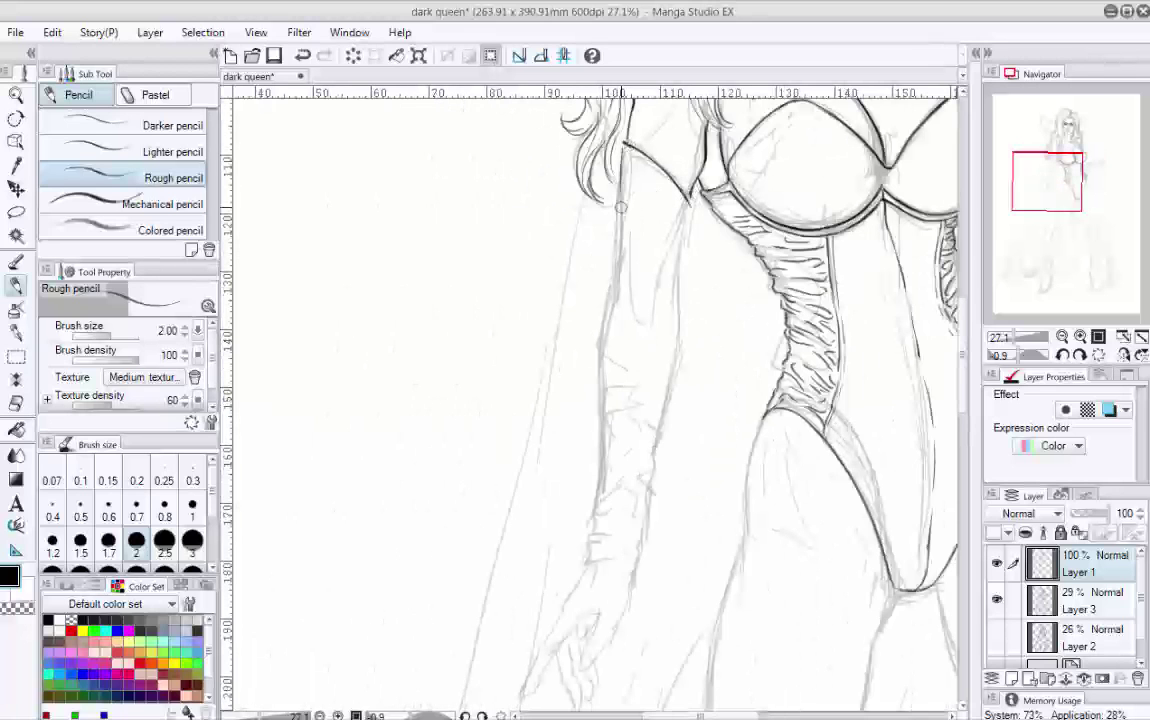
left_click_drag(690, 212, 677, 268)
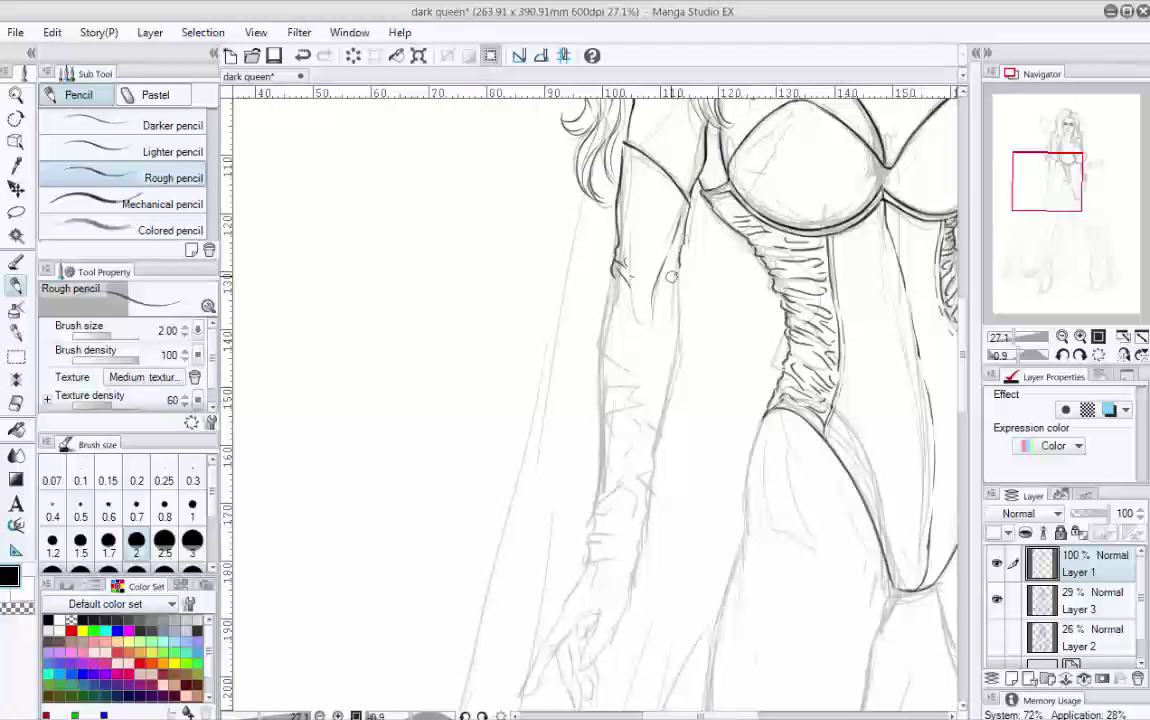
left_click_drag(636, 369, 736, 140)
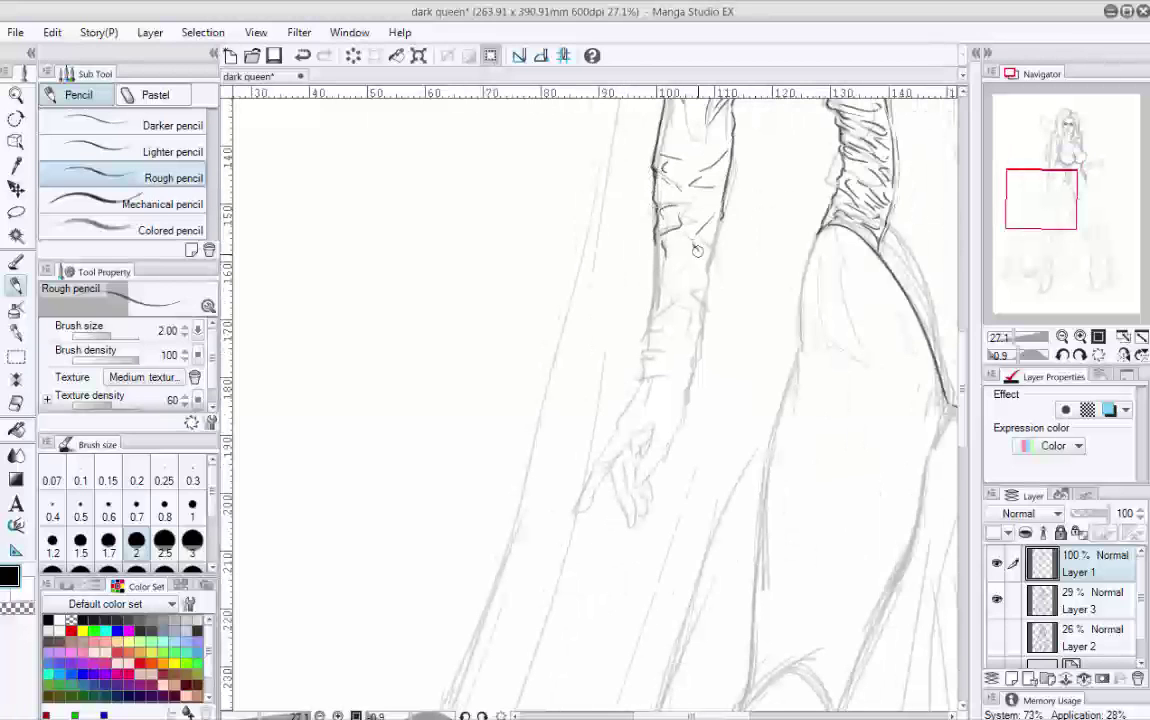
left_click_drag(707, 261, 690, 311)
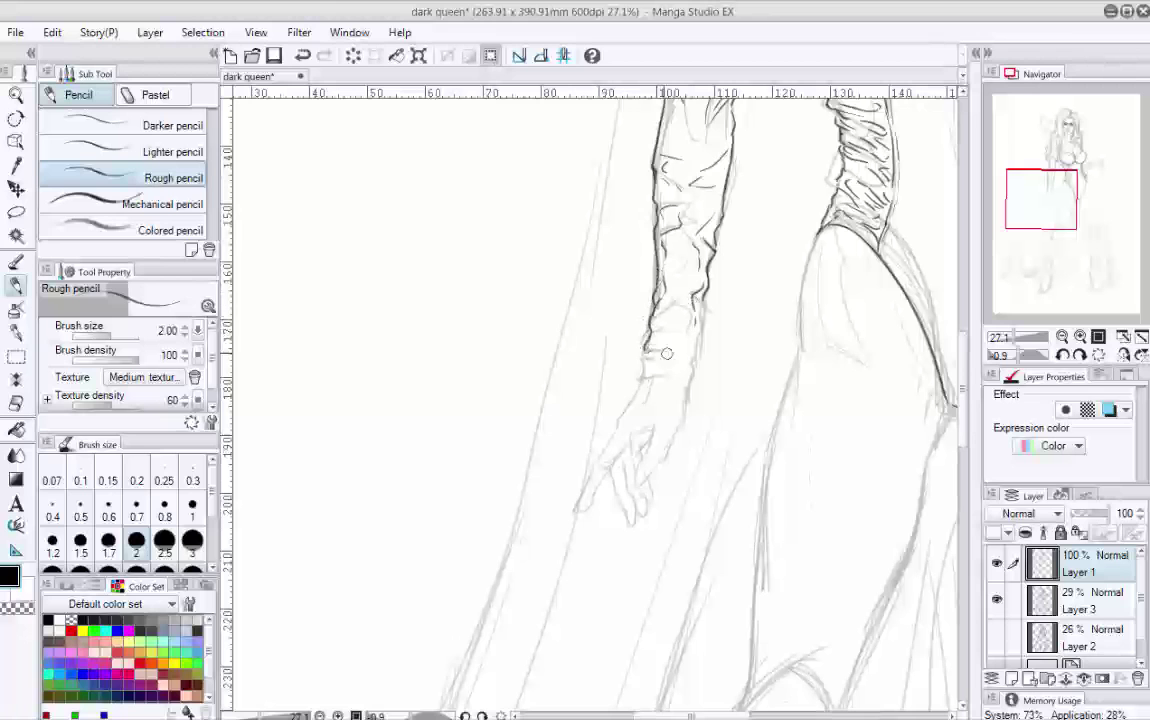
scroll(647, 308, "down", 2)
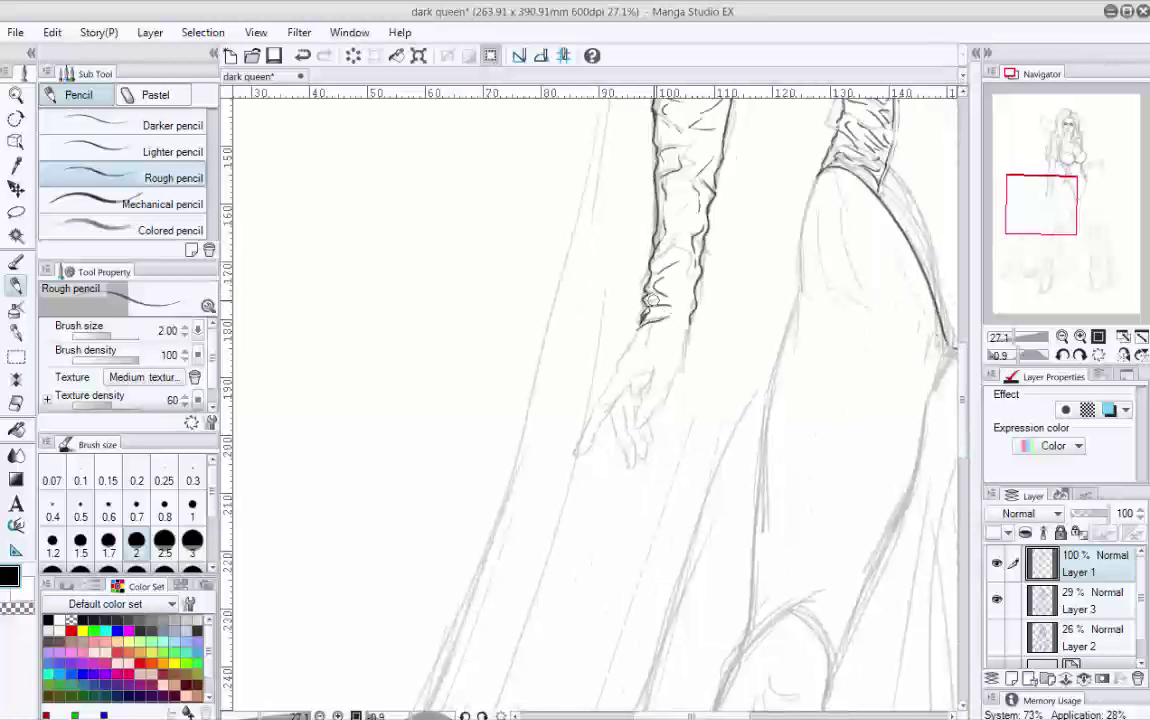
Step: Draw the left hand below the glove's wrist folds, with the extended index finger and relaxed curled fingers
scroll(650, 300, "down", 2)
left_click_drag(647, 322, 637, 352)
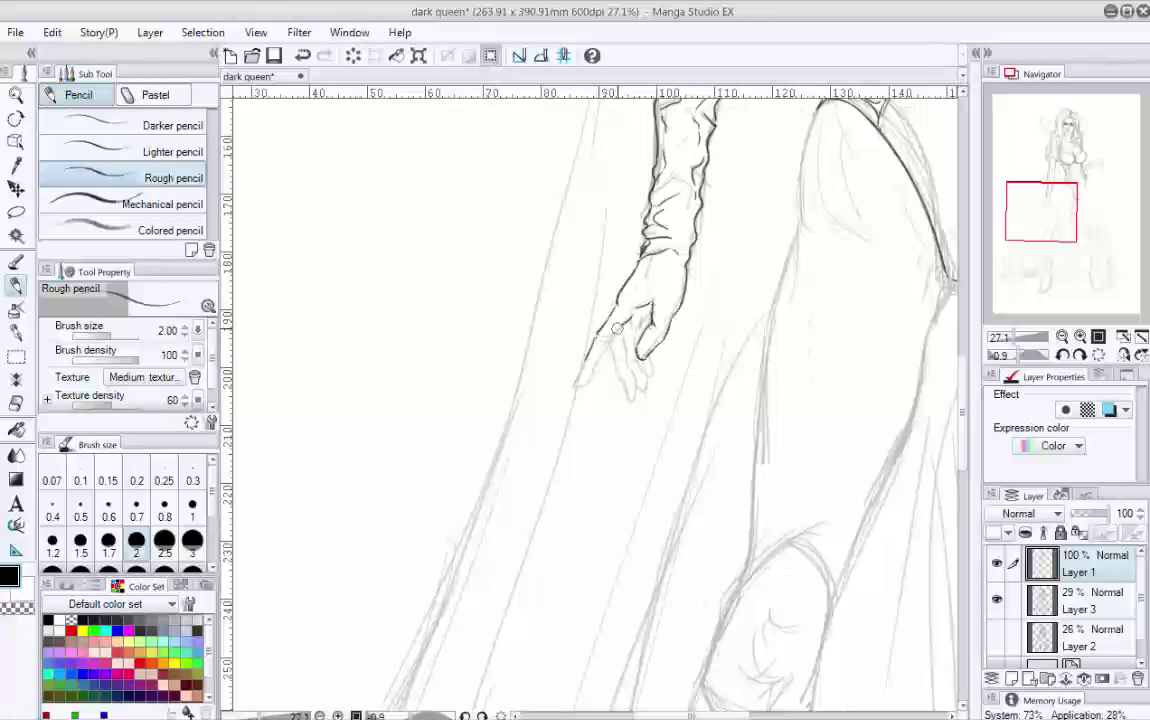
left_click_drag(603, 347, 575, 380)
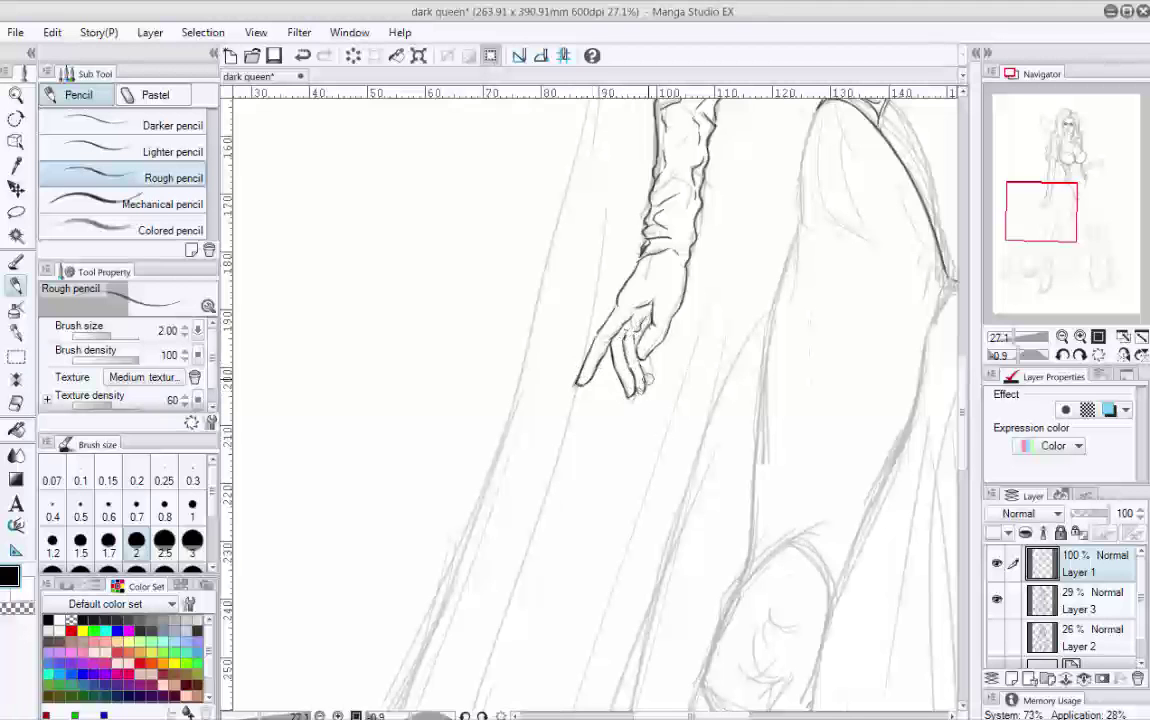
Step: Draw the outer and inner contours of the left thigh from the hip and crotch down to the knee
mouse_move(1005, 338)
left_mouse_down()
mouse_move(994, 338)
mouse_move(1040, 338)
left_mouse_up()
mouse_move(757, 293)
left_mouse_down()
mouse_move(790, 320)
mouse_move(765, 345)
mouse_move(758, 380)
mouse_move(790, 330)
mouse_move(778, 250)
mouse_move(775, 287)
mouse_move(770, 262)
mouse_move(800, 238)
mouse_move(840, 230)
mouse_move(833, 263)
mouse_move(831, 216)
left_mouse_up()
mouse_move(725, 252)
left_mouse_down()
mouse_move(765, 240)
mouse_move(695, 262)
mouse_move(668, 335)
mouse_move(743, 346)
mouse_move(700, 392)
mouse_move(616, 412)
mouse_move(640, 258)
mouse_move(629, 360)
mouse_move(540, 330)
mouse_move(530, 300)
mouse_move(570, 440)
mouse_move(425, 305)
mouse_move(405, 335)
mouse_move(505, 461)
left_mouse_up()
mouse_move(1020, 337)
left_mouse_down()
mouse_move(1005, 338)
mouse_move(1024, 362)
left_mouse_up()
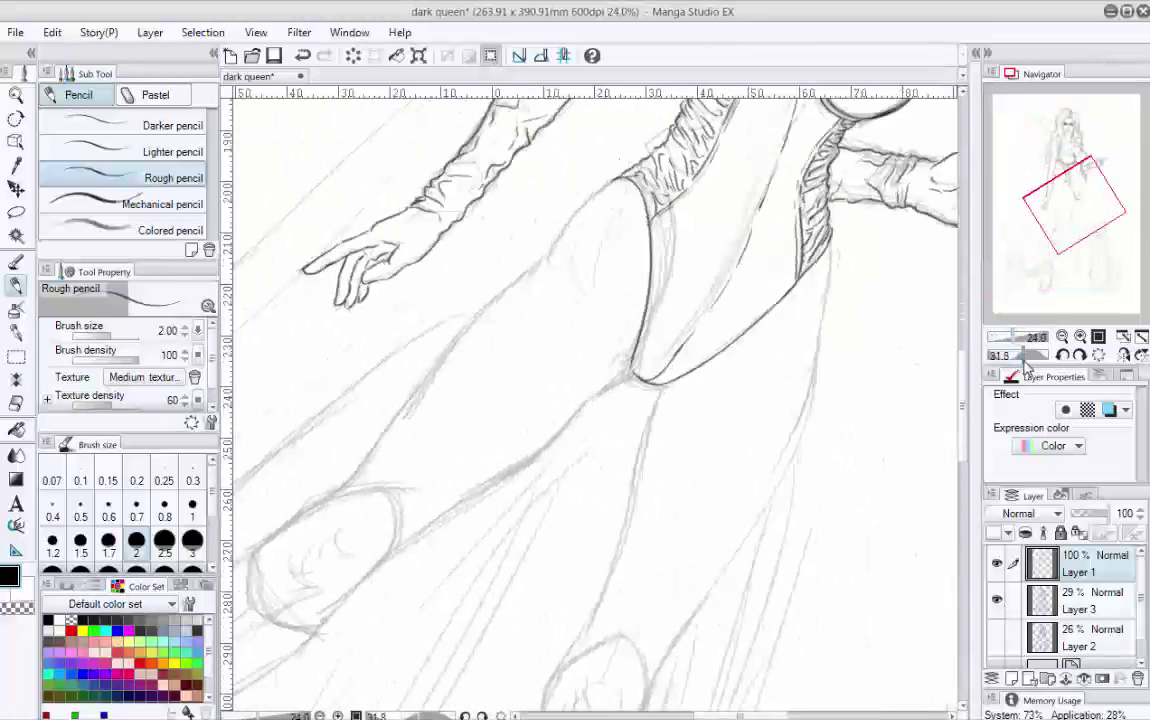
left_click_drag(595, 193, 537, 267)
left_click_drag(1000, 160, 991, 170)
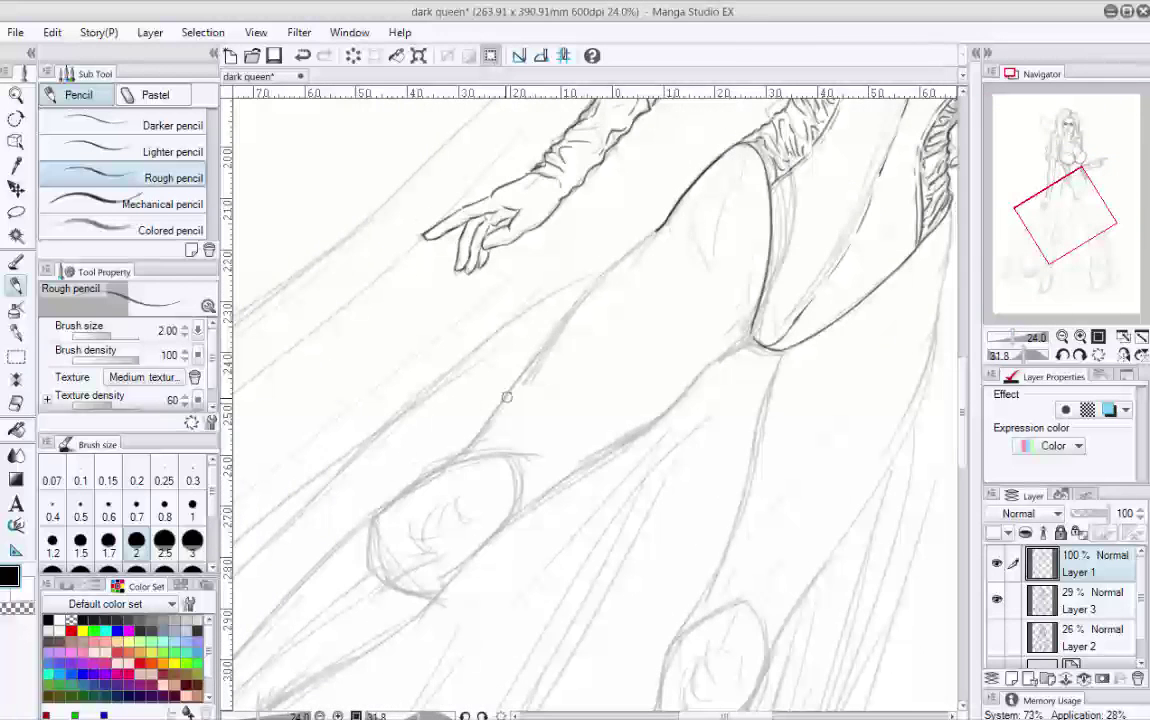
mouse_move(452, 455)
left_mouse_down()
mouse_move(488, 322)
mouse_move(595, 205)
left_mouse_up()
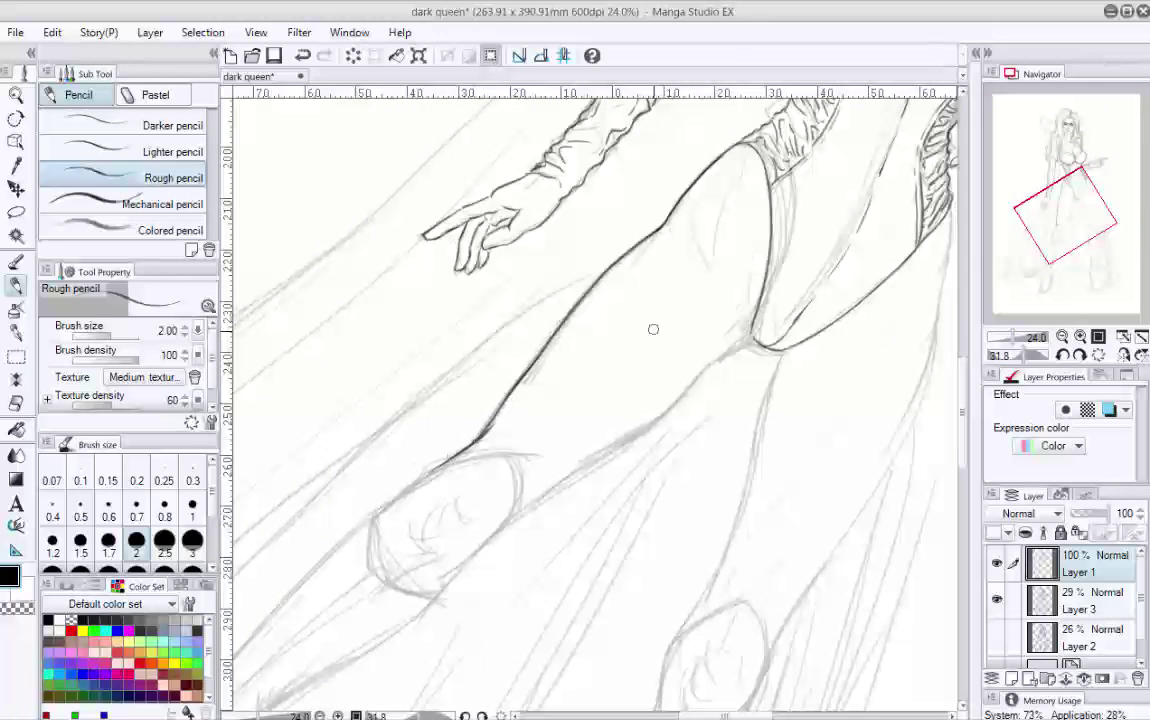
key("ctrl+^")
left_click_drag(676, 292, 585, 545)
Step: Outline the oval left knee pad over the sketch, doubling its curved lower edge
left_click_drag(1058, 204, 1046, 234)
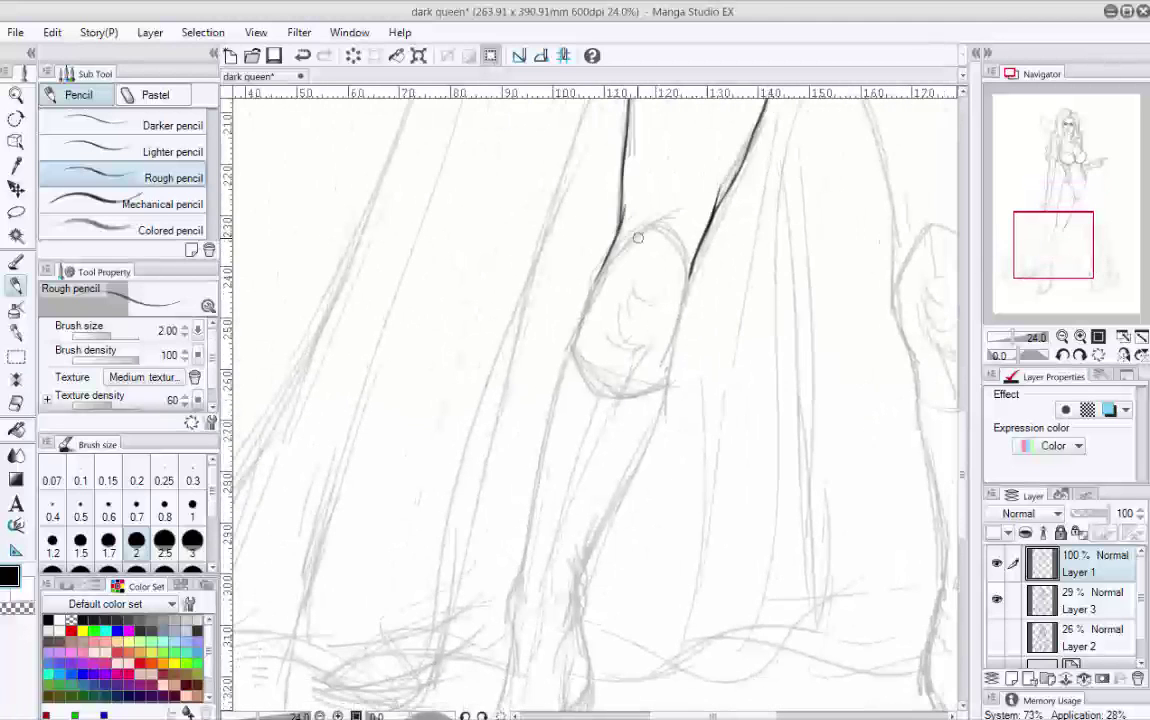
left_click_drag(685, 292, 668, 378)
mouse_move(602, 262)
left_mouse_down()
mouse_move(573, 351)
mouse_move(740, 480)
left_mouse_up()
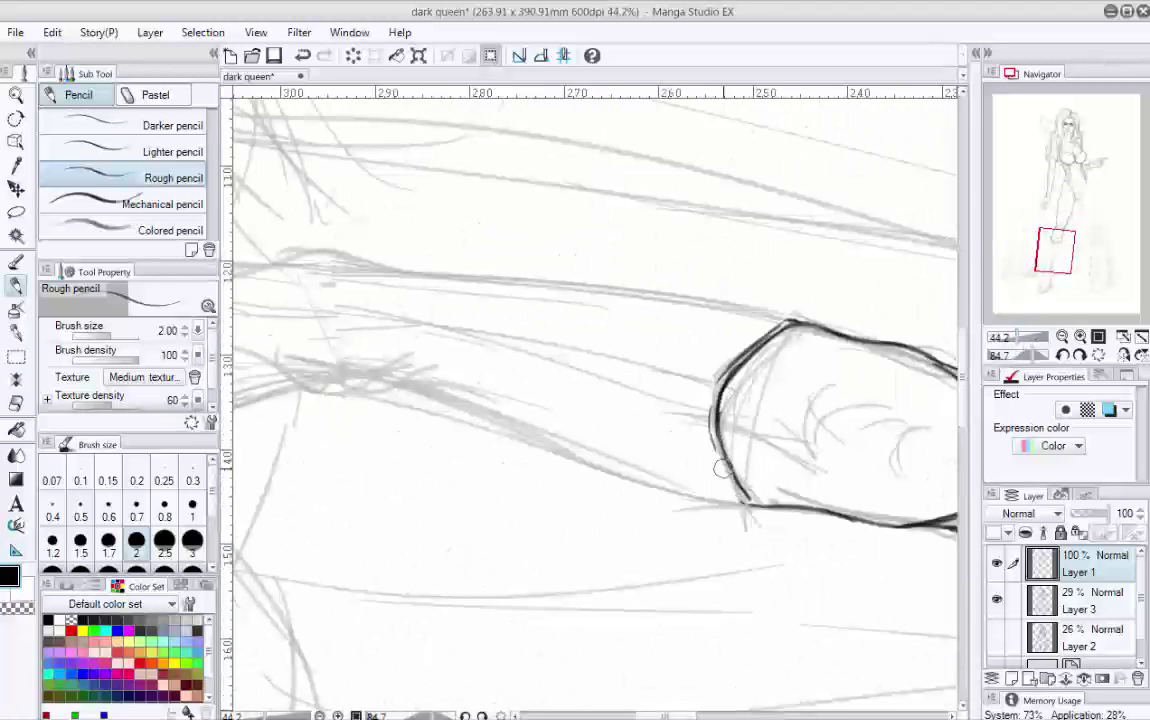
mouse_move(690, 295)
left_mouse_down()
mouse_move(940, 225)
mouse_move(1000, 300)
mouse_move(1022, 366)
mouse_move(1005, 395)
left_mouse_up()
Step: Outline the left boot below the knee pad, with ankle wrinkles, a stiletto heel and a thick toe sole
left_click_drag(686, 250, 592, 402)
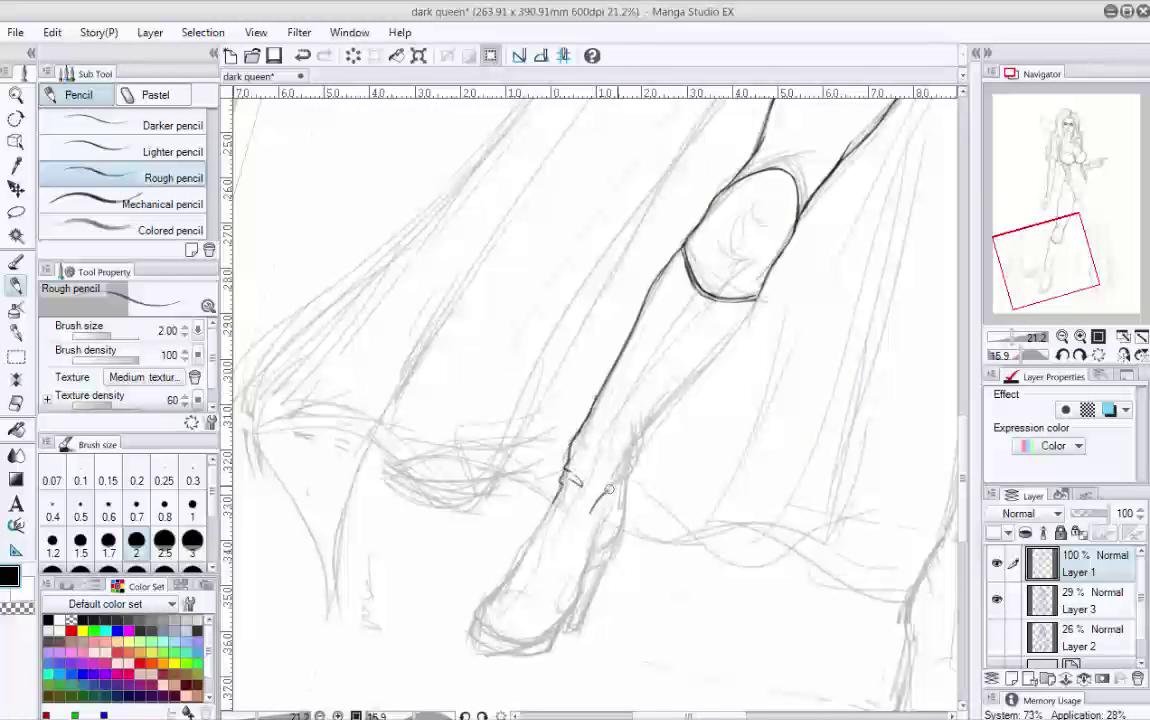
left_click_drag(757, 303, 637, 440)
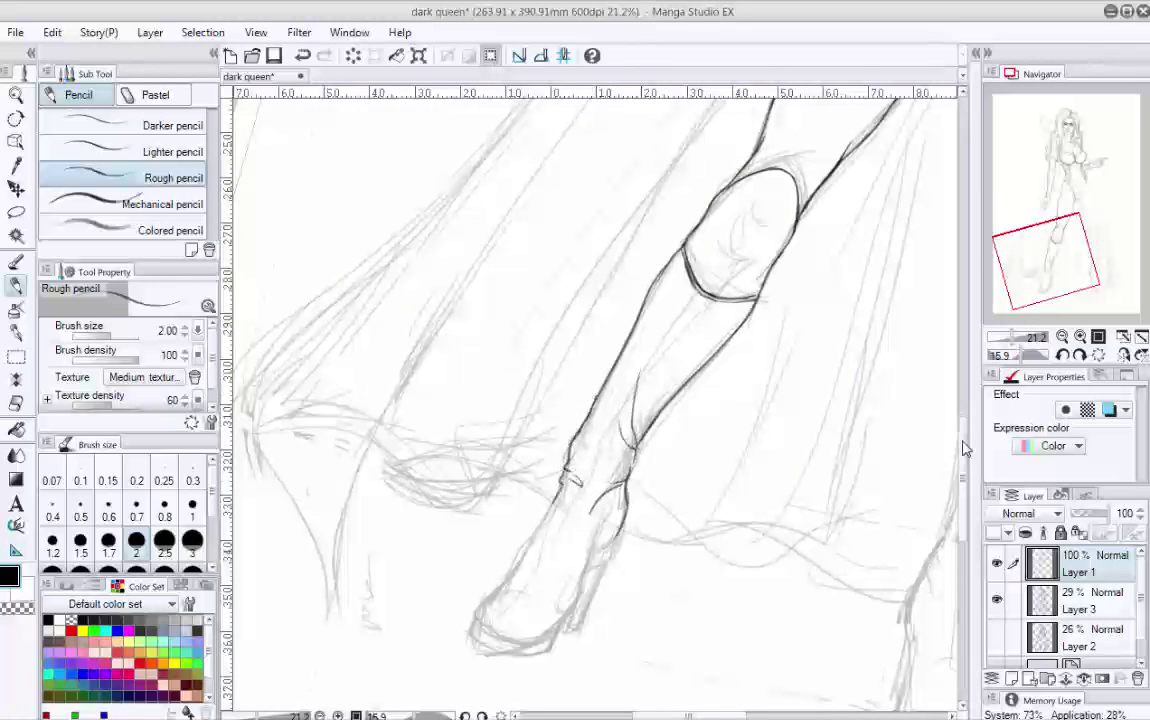
key("ctrl+@")
left_click_drag(609, 372, 597, 440)
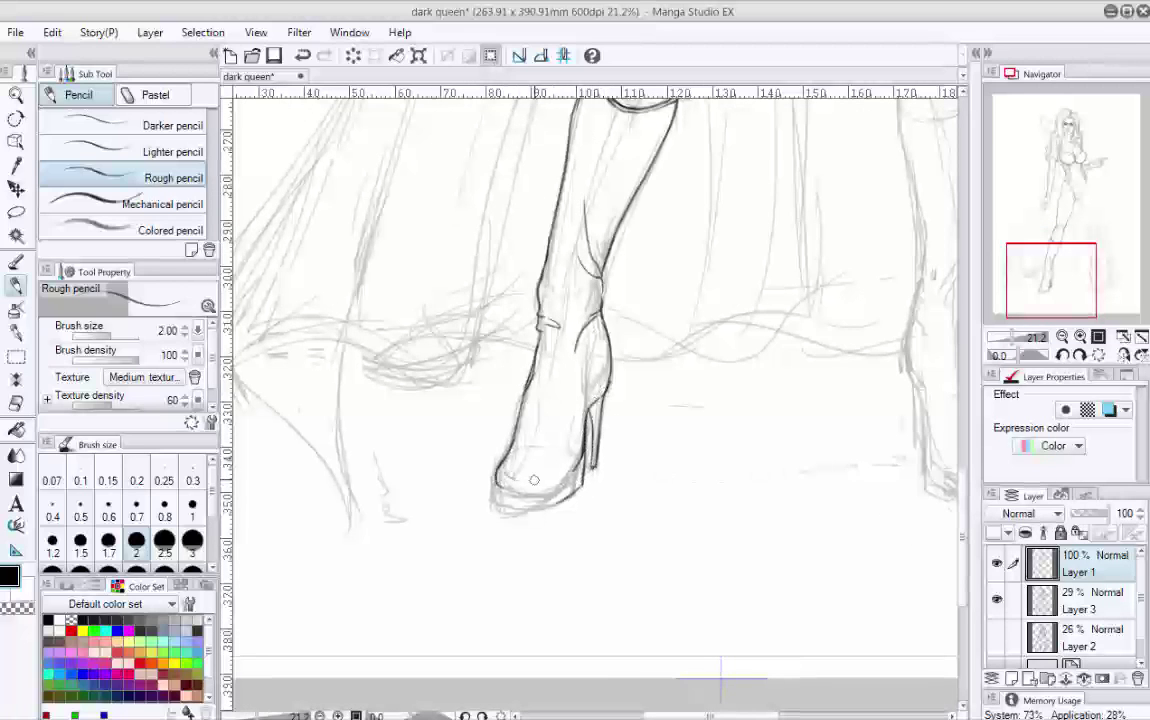
mouse_move(534, 480)
left_mouse_down()
mouse_move(629, 501)
mouse_move(546, 322)
left_mouse_up()
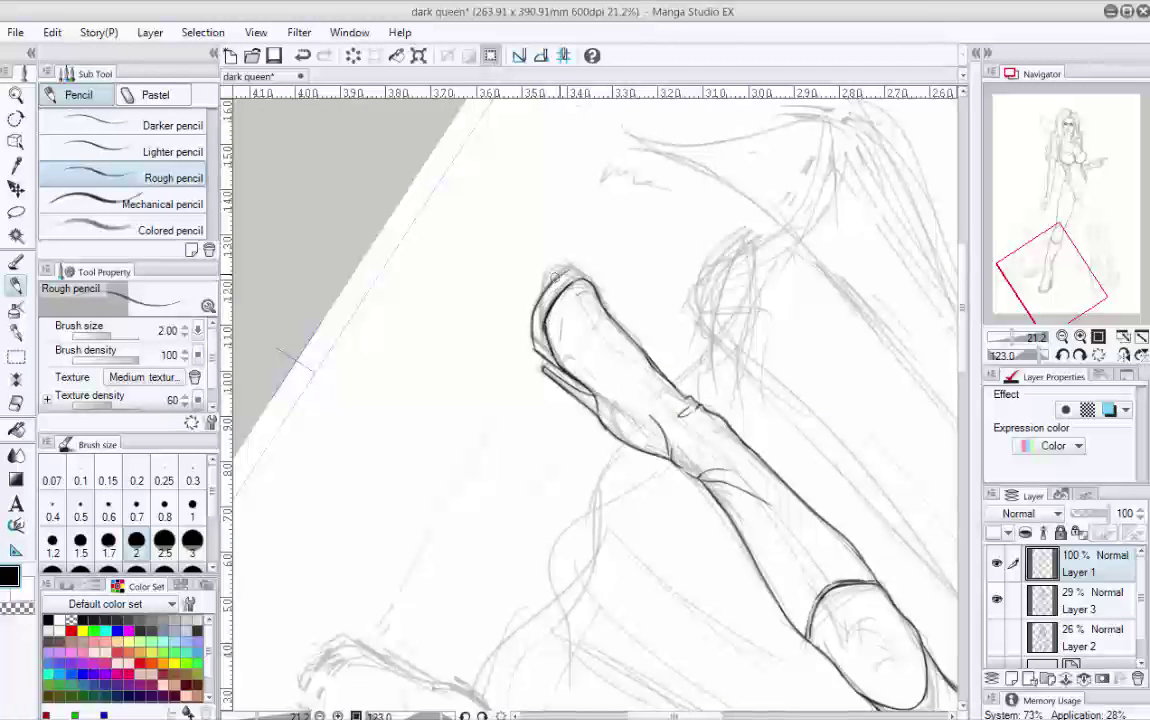
Step: Draw the foot of the right boot from the ankle folds to the rounded toe, with its thick sole and thin heel
key("ctrl+@")
mouse_move(675, 370)
left_mouse_down()
mouse_move(850, 489)
mouse_move(636, 311)
mouse_move(706, 250)
left_mouse_up()
left_click_drag(699, 342, 725, 311)
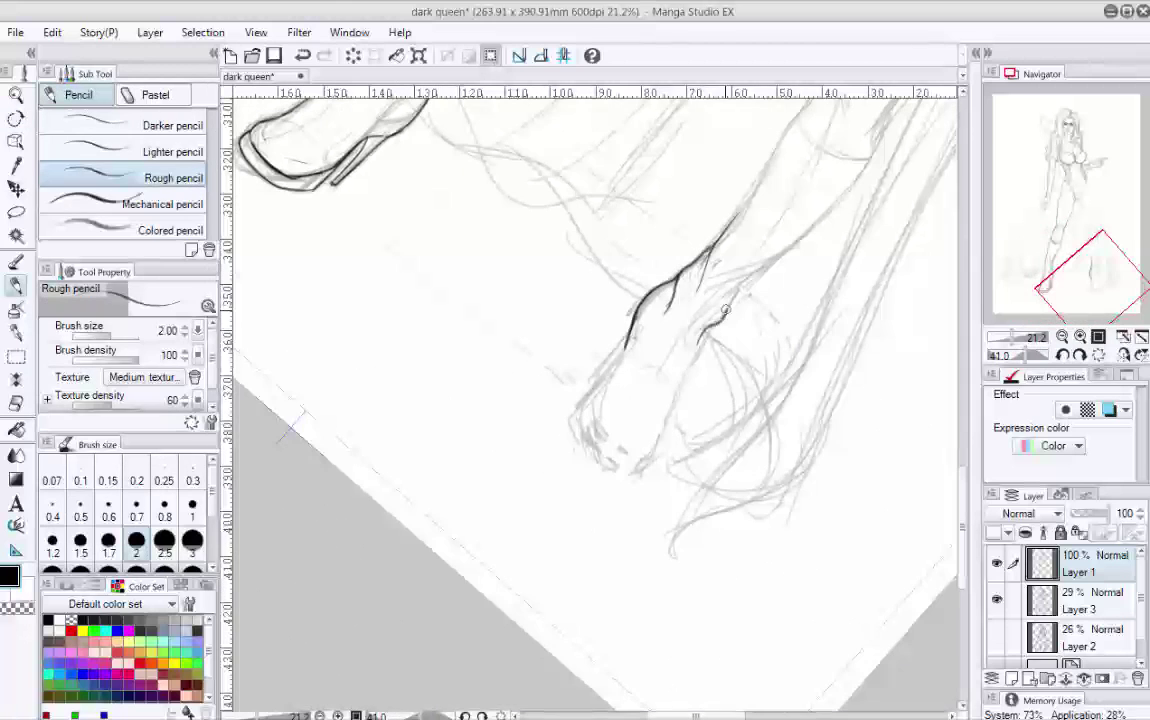
left_click_drag(628, 345, 597, 426)
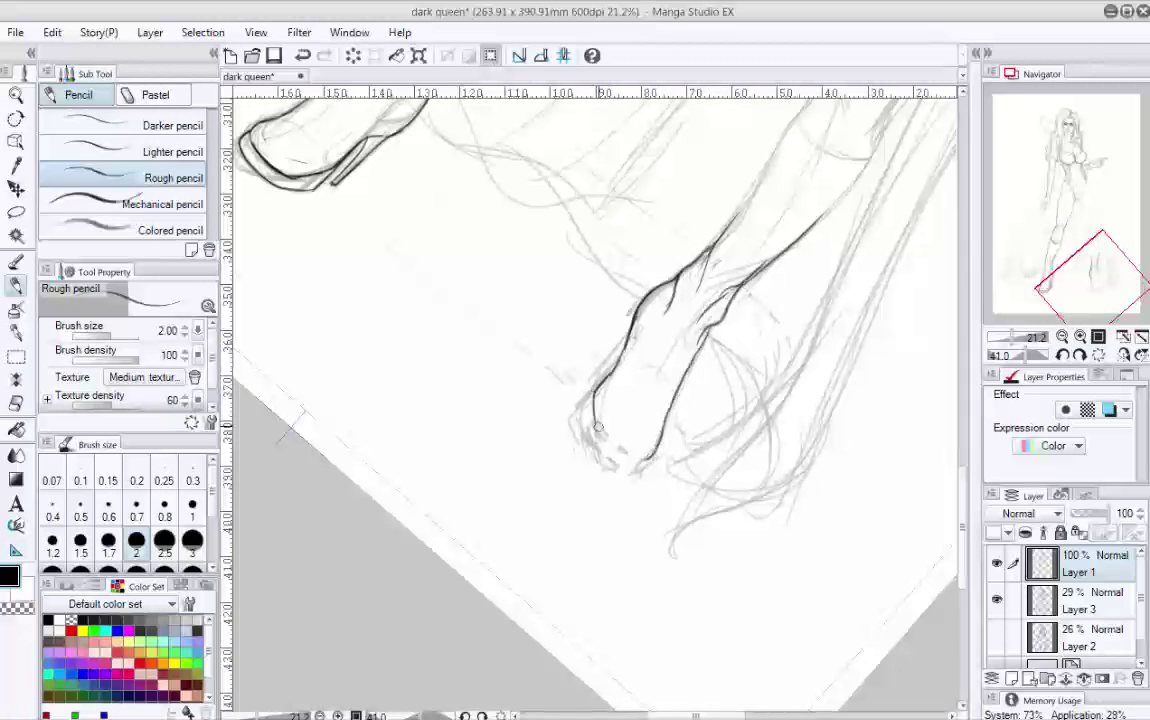
left_click(1100, 356)
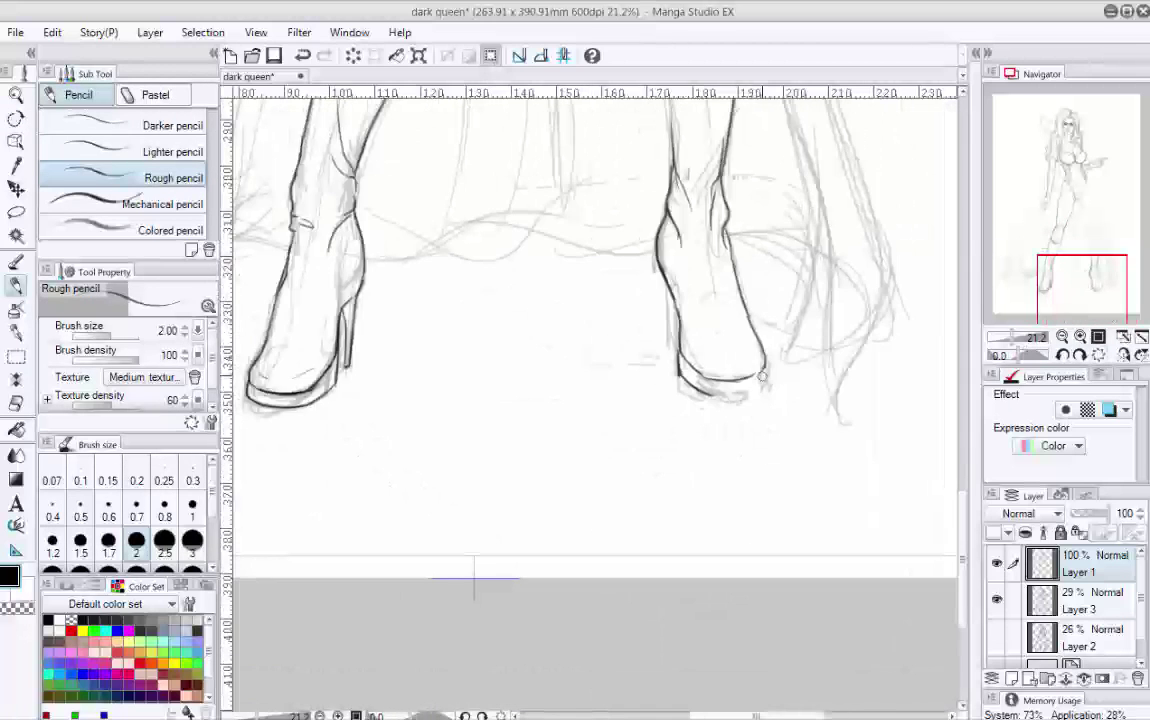
mouse_move(700, 400)
left_mouse_down()
mouse_move(834, 488)
mouse_move(661, 549)
left_mouse_up()
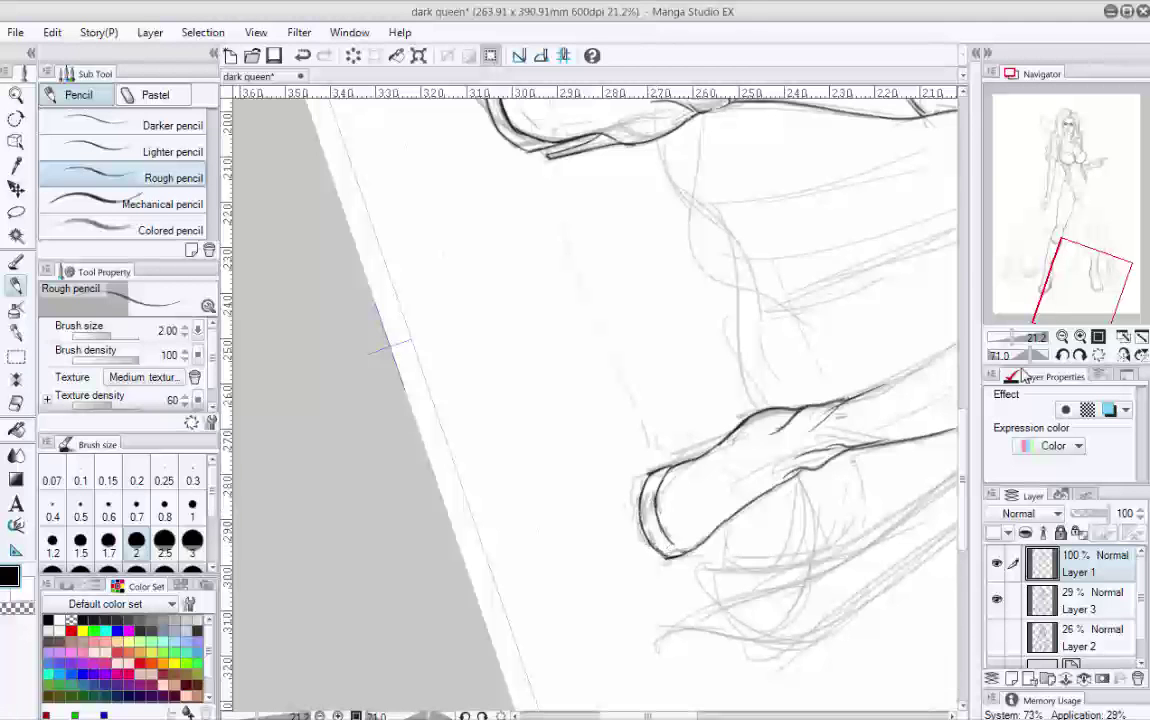
key("ctrl+@")
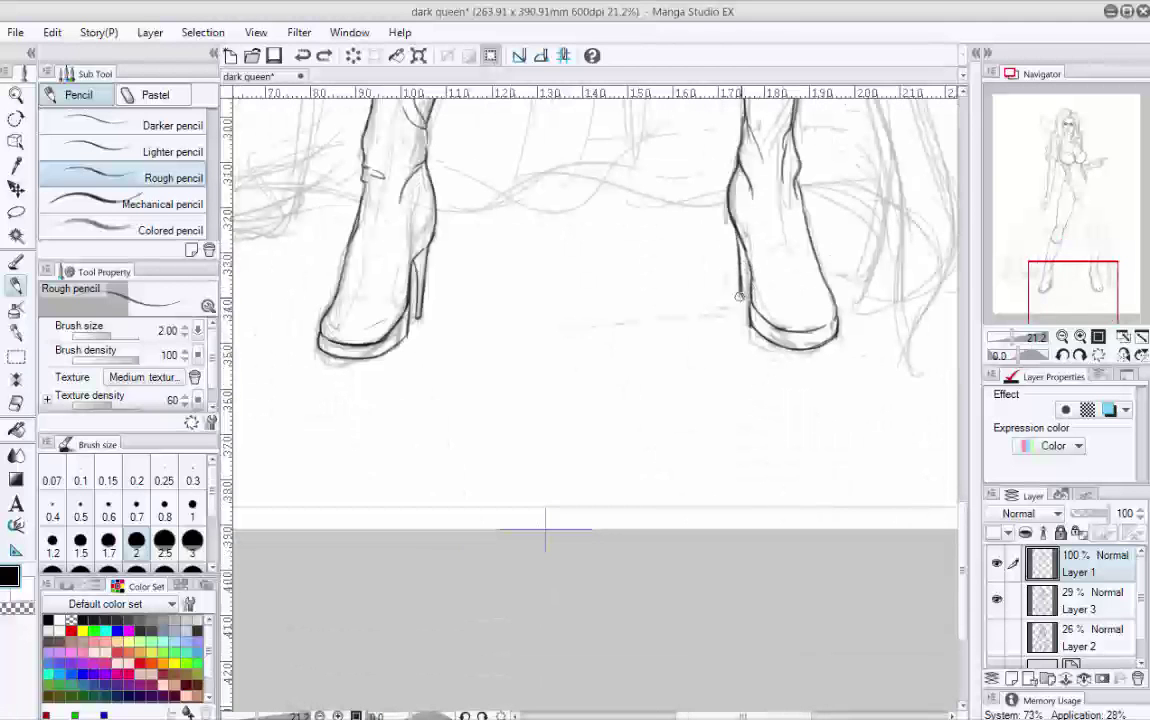
Step: Draw both calf contours of the right boot from the ankle up to just below the knee
left_click_drag(1073, 285, 1071, 253)
left_click_drag(840, 556, 698, 375)
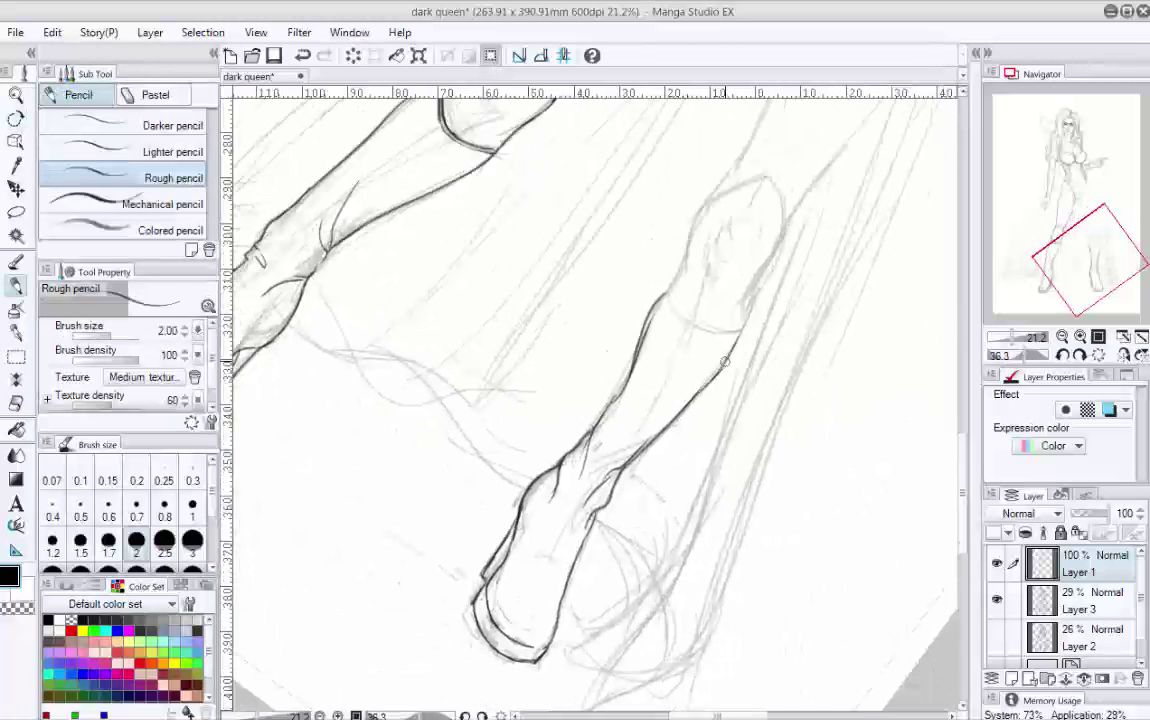
key("ctrl+@")
key("ctrl+z")
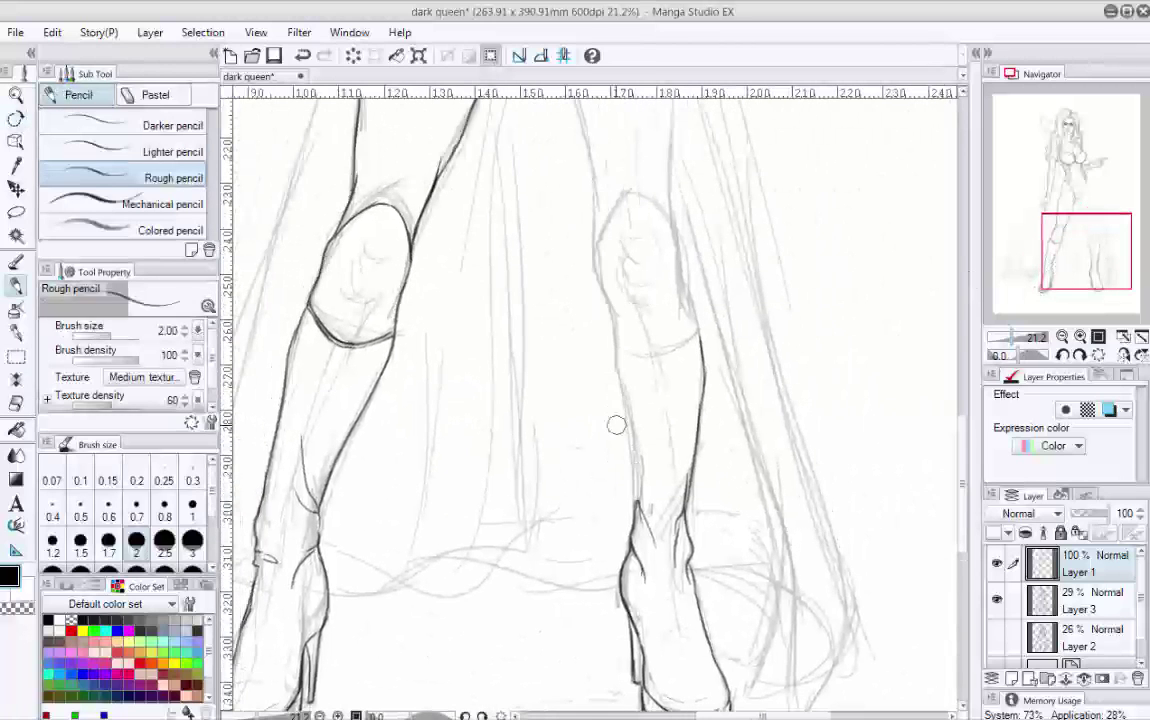
left_click_drag(636, 500, 617, 395)
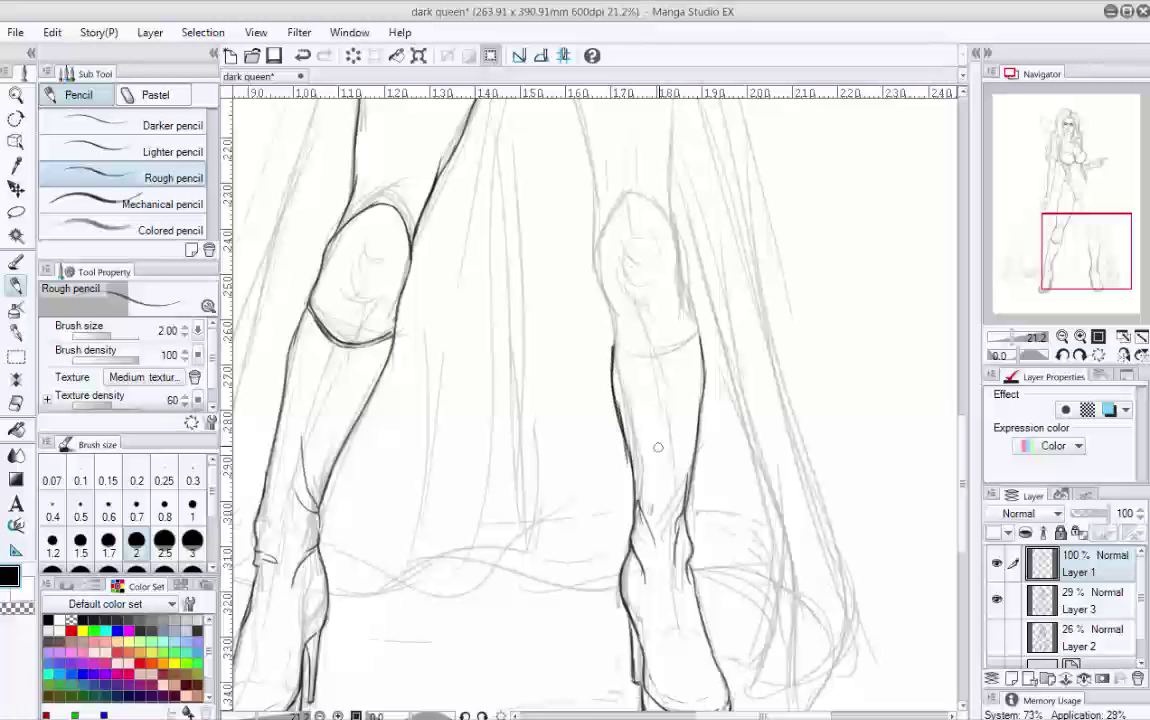
left_click_drag(613, 385, 855, 298)
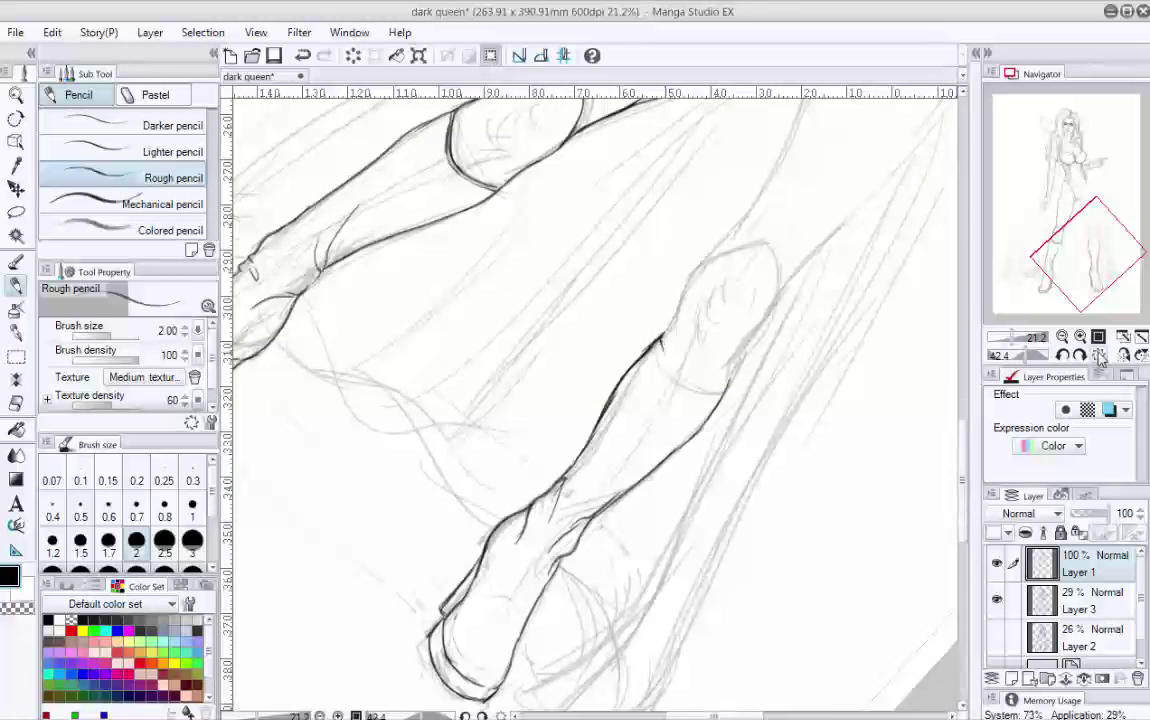
Step: Outline the right knee pad, joining its rounded top and sides to the boot's calf lines
key("ctrl+0")
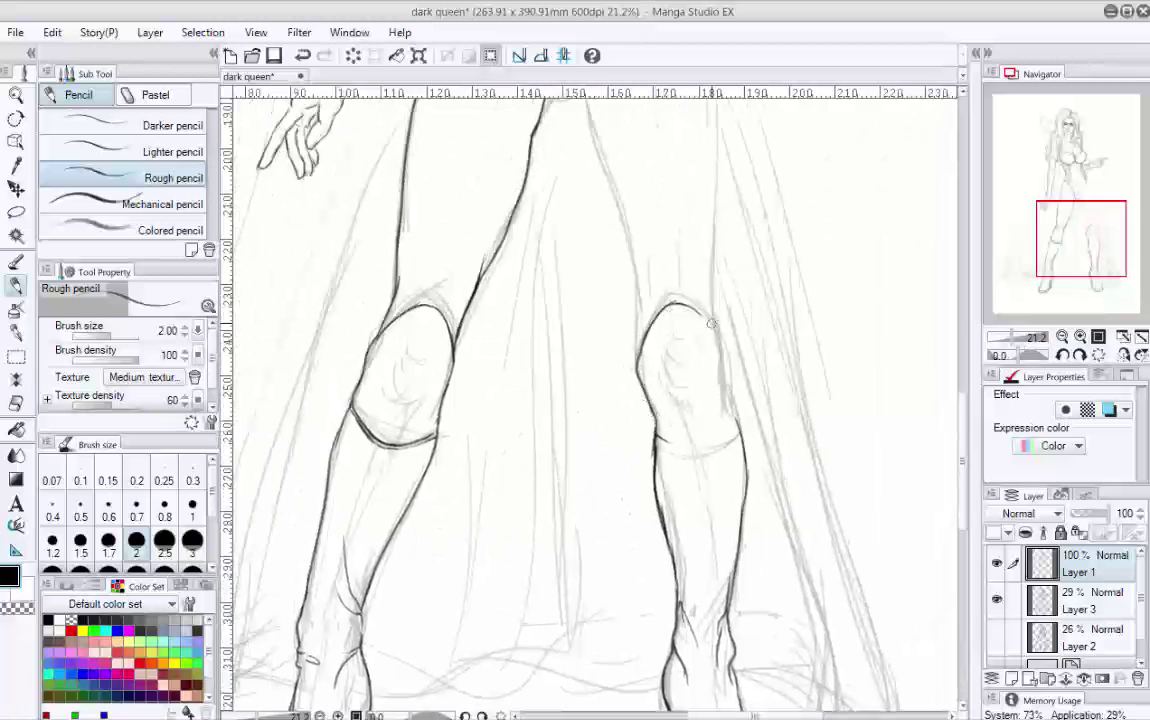
scroll(711, 323, "up", 2)
left_click_drag(711, 323, 754, 305)
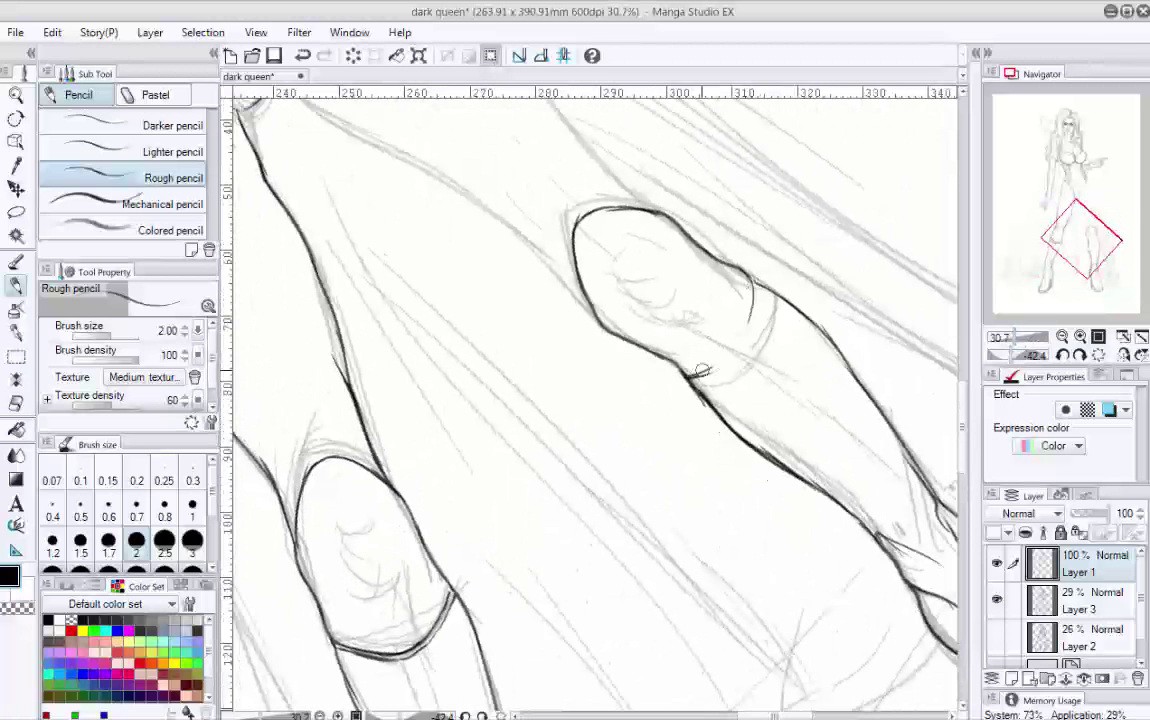
left_click_drag(693, 376, 734, 350)
Step: Draw the right thigh's inner contour up to the crotch and its outer contour up to the hip
mouse_move(757, 282)
left_mouse_down()
mouse_move(794, 420)
mouse_move(713, 562)
left_mouse_up()
mouse_move(490, 495)
left_mouse_down()
mouse_move(569, 413)
mouse_move(566, 425)
mouse_move(724, 176)
left_mouse_up()
left_click(1083, 190)
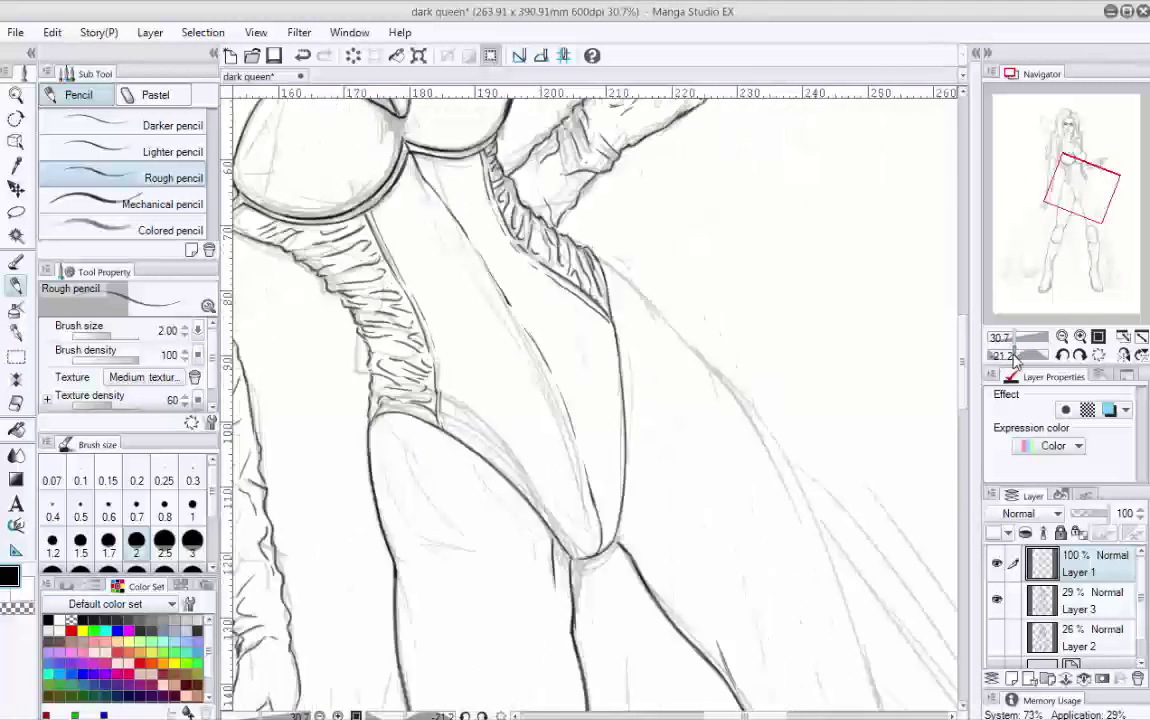
scroll(490, 383, "up", 5)
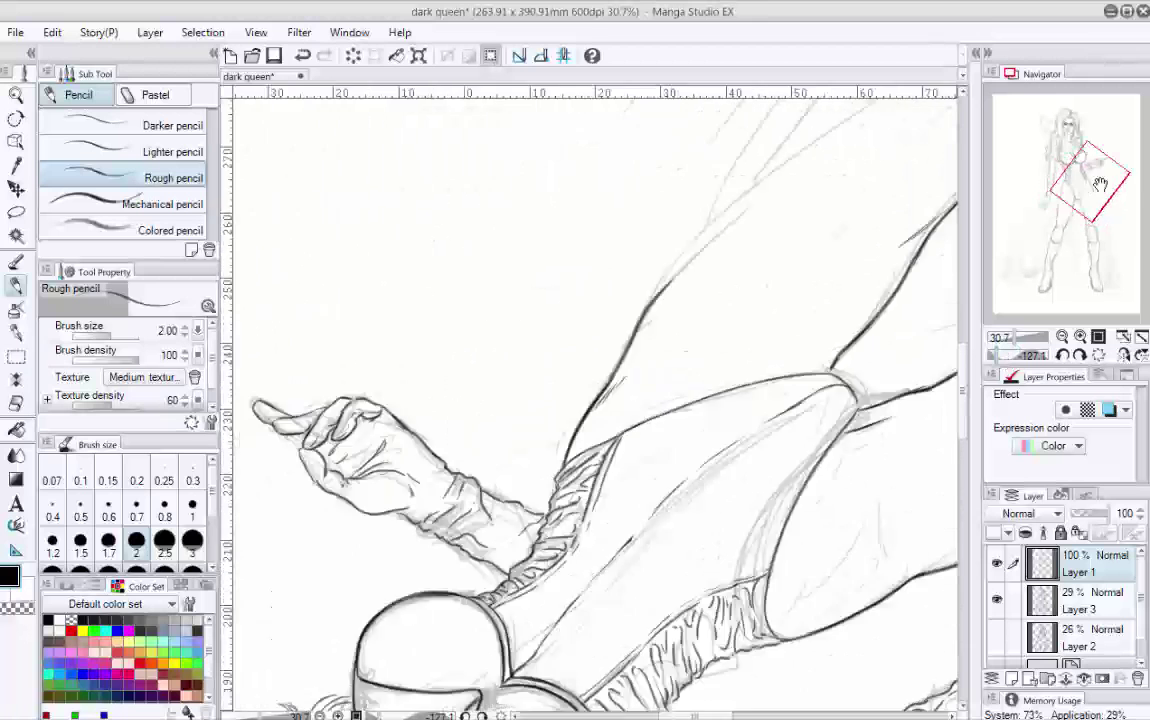
mouse_move(528, 500)
left_mouse_down()
mouse_move(728, 322)
mouse_move(760, 225)
mouse_move(783, 205)
left_mouse_up()
Step: Save the drawing after bringing the whole figure into view
left_click(1018, 340)
left_click_drag(1018, 340, 1003, 340)
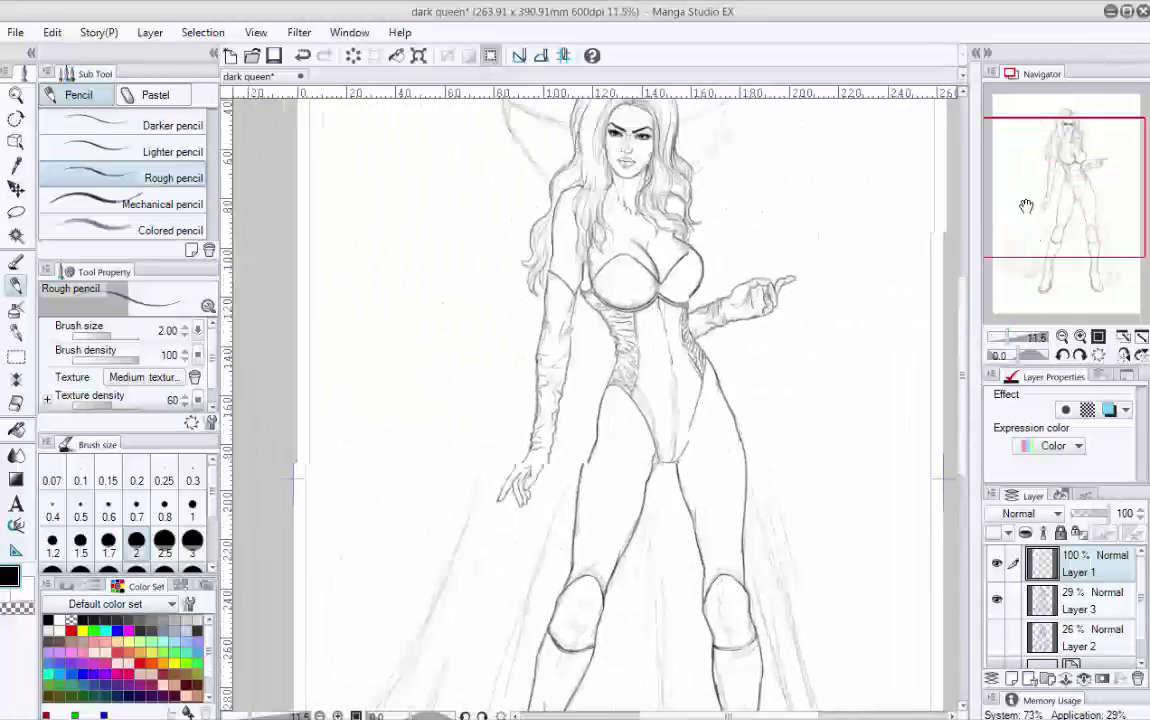
key("ctrl+s")
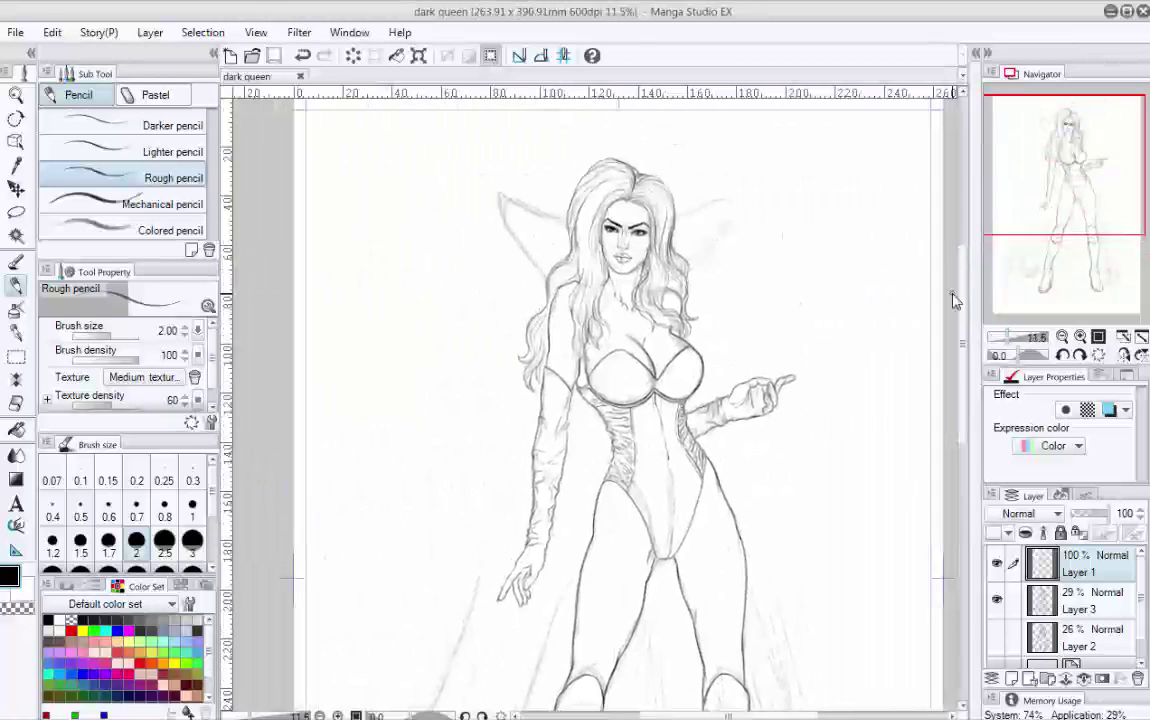
Step: Outline the pointed left collar wing behind the hair with a doubled outer edge, and add short fold marks inside it
scroll(619, 271, "up", 6)
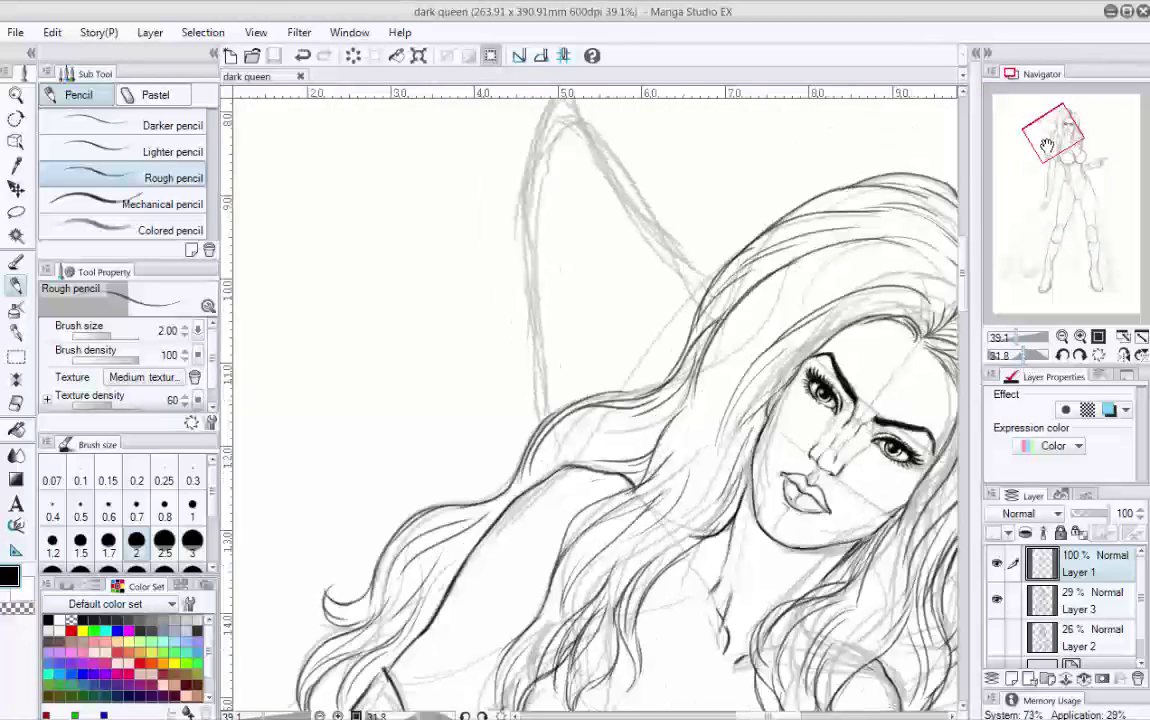
left_click_drag(619, 271, 645, 401)
mouse_move(600, 444)
left_mouse_down()
mouse_move(587, 266)
mouse_move(626, 189)
mouse_move(756, 386)
left_mouse_up()
mouse_move(600, 520)
left_mouse_down()
mouse_move(595, 363)
mouse_move(612, 200)
left_mouse_up()
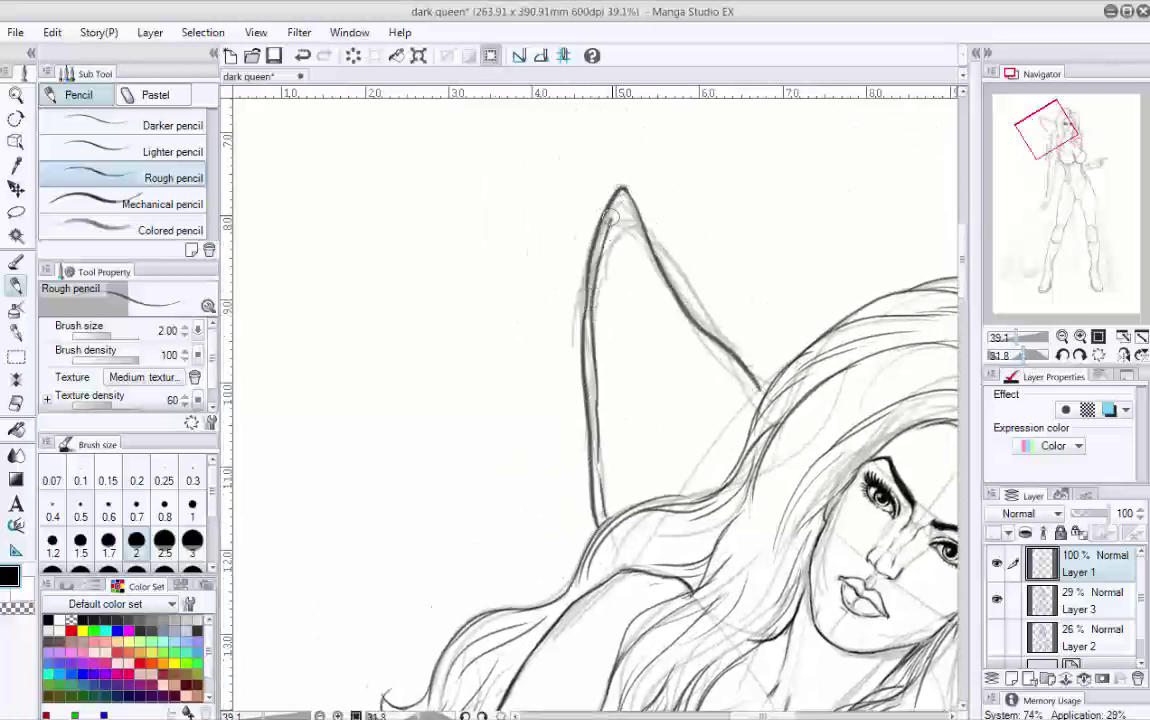
mouse_move(636, 283)
left_mouse_down()
mouse_move(618, 365)
mouse_move(632, 404)
left_mouse_up()
left_click_drag(650, 450, 691, 436)
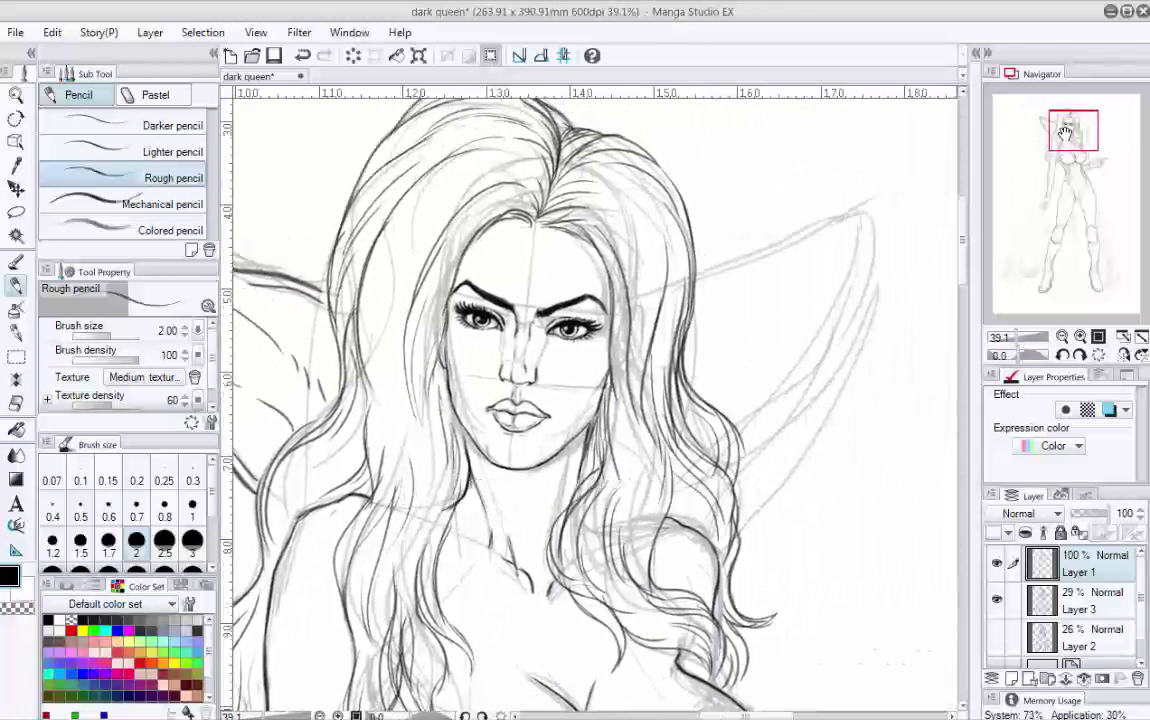
Step: Outline the pointed right collar wing behind the hair with a doubled outer edge, and add fold marks inside it
mouse_move(700, 273)
left_mouse_down()
mouse_move(881, 194)
mouse_move(888, 228)
mouse_move(893, 220)
mouse_move(831, 410)
mouse_move(747, 496)
mouse_move(881, 246)
mouse_move(882, 205)
left_mouse_up()
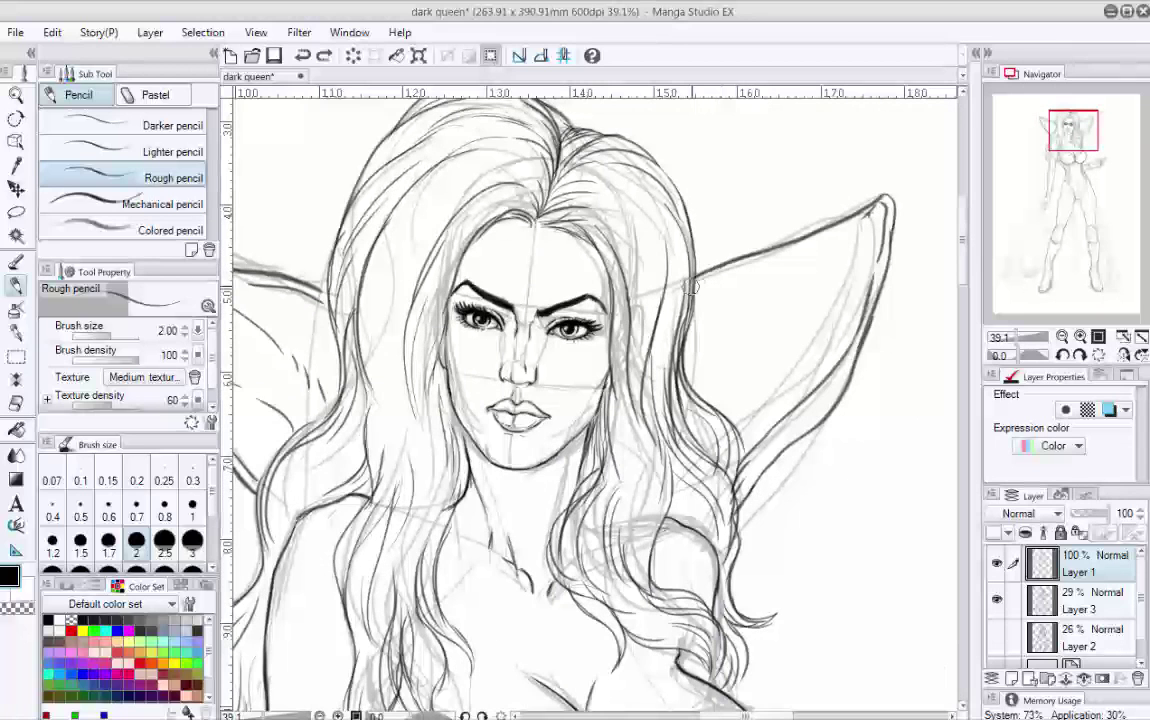
left_click_drag(700, 272, 880, 200)
left_click_drag(820, 230, 770, 360)
left_click_drag(740, 290, 692, 381)
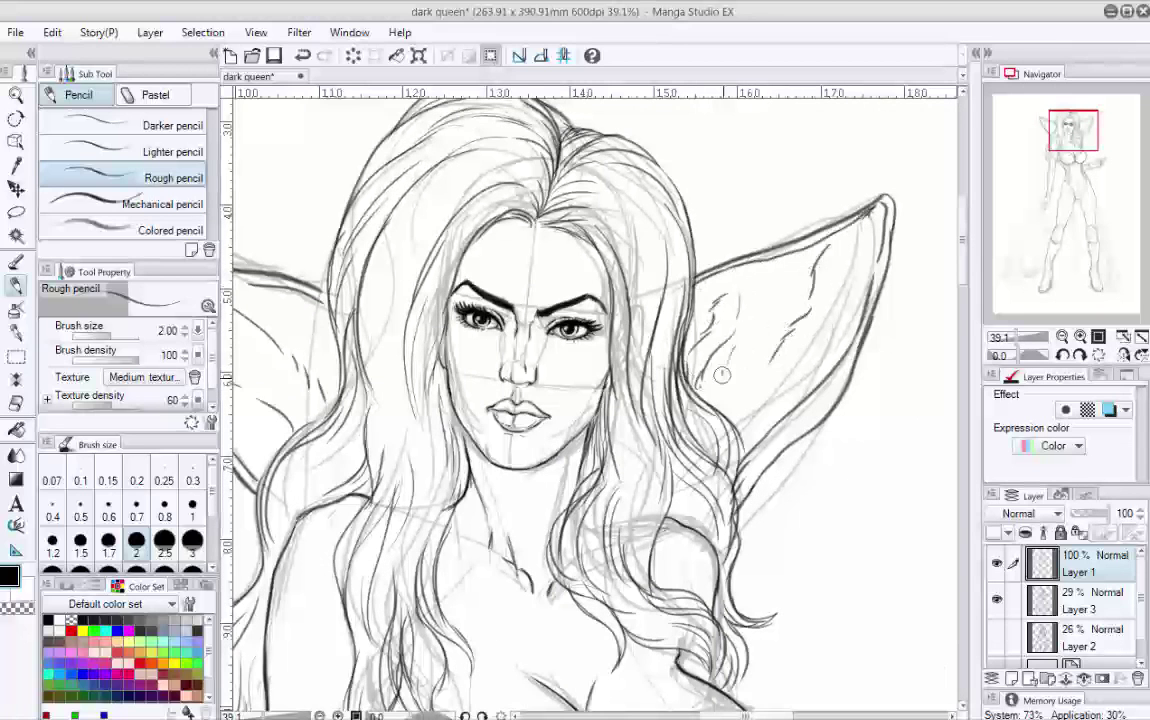
Step: Draw the cape's left edge down to a pointed corner, with an inner fold line and a wavy hem reaching the left boot
left_click_drag(328, 342, 481, 500)
scroll(676, 314, "down", 5)
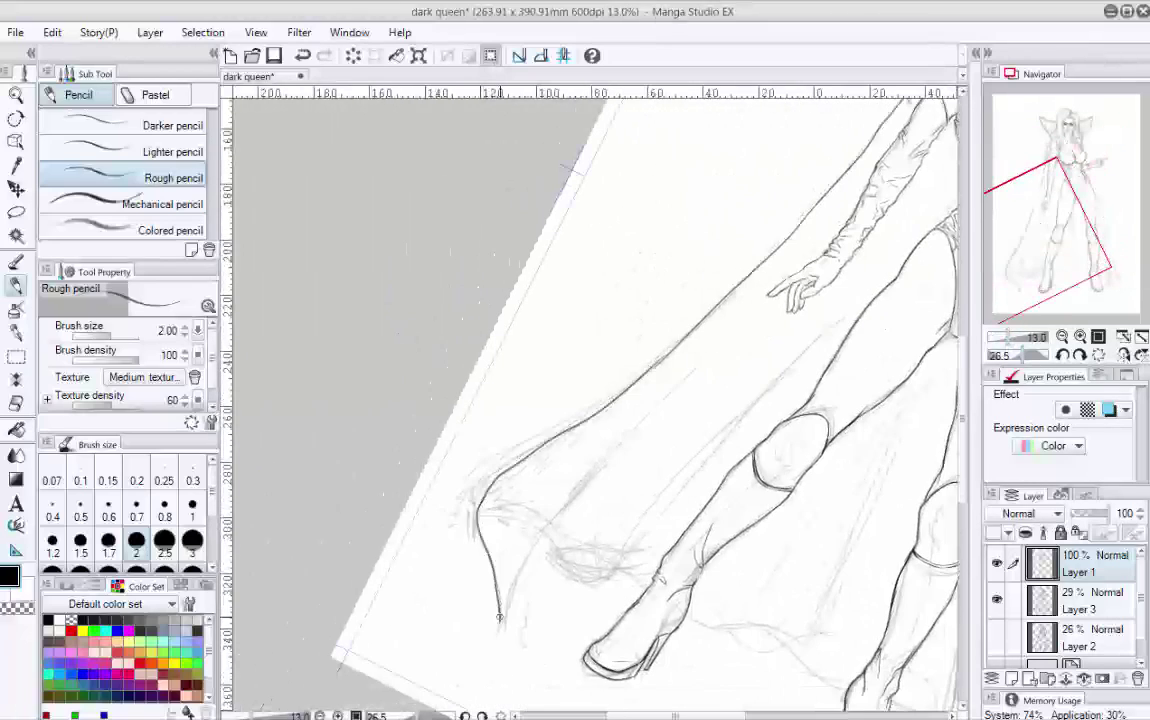
left_click_drag(600, 350, 440, 365)
left_click_drag(500, 300, 440, 360)
left_click_drag(600, 400, 870, 372)
left_click(1098, 354)
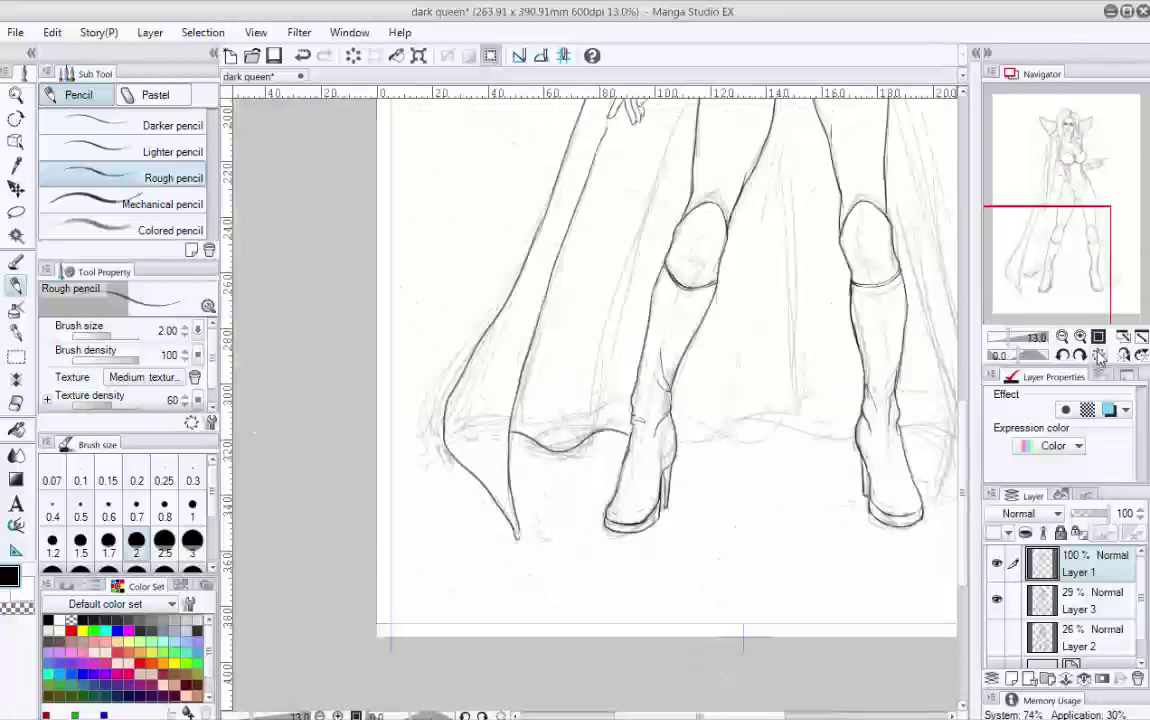
Step: Add long cape folds beside the left glove and between the legs, and draw the hem between the boots
left_click_drag(1054, 262, 1054, 201)
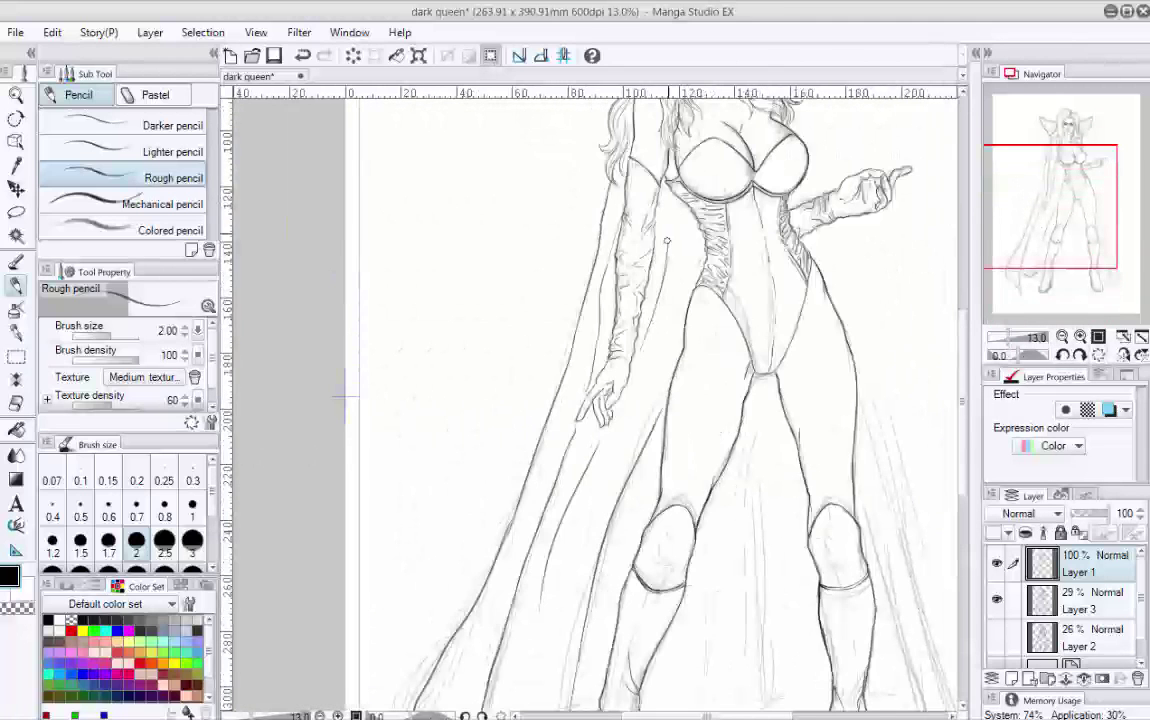
left_click_drag(345, 398, 820, 488)
left_click_drag(540, 345, 568, 248)
mouse_move(540, 473)
left_mouse_down()
mouse_move(532, 218)
mouse_move(650, 250)
mouse_move(720, 300)
left_mouse_up()
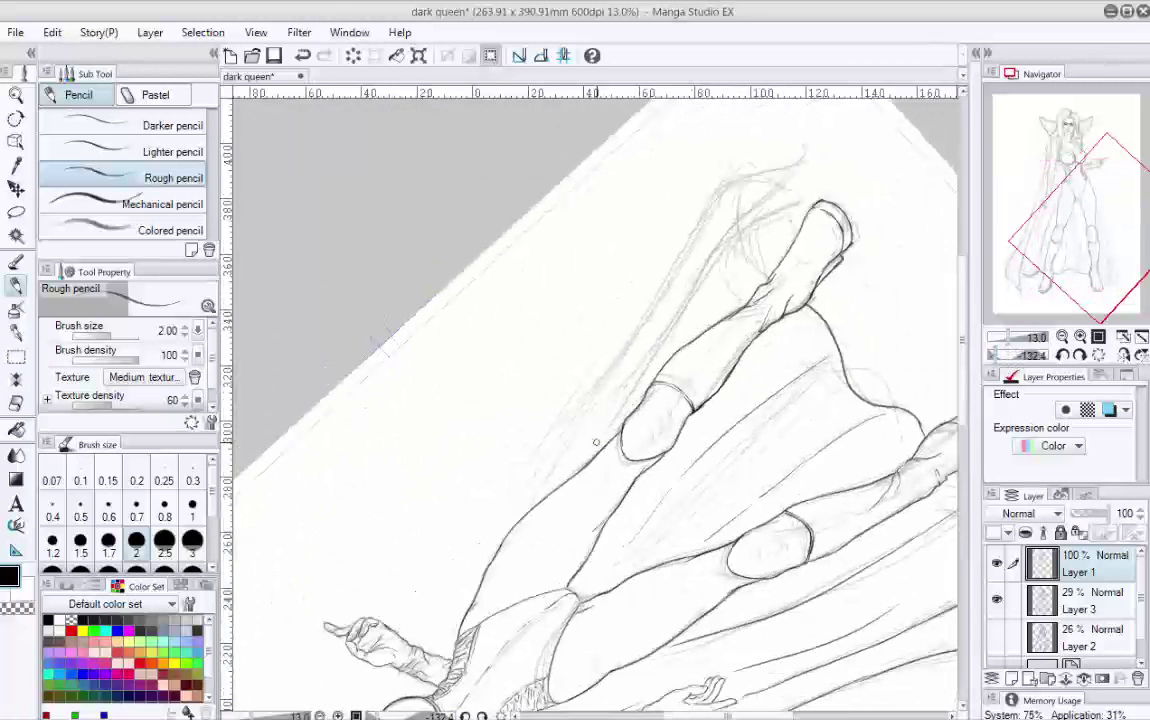
Step: Draw the cape's right side from the thigh down to its pointed corner, with the hem curving back to the right boot
left_click_drag(545, 405, 772, 193)
left_click_drag(680, 245, 804, 152)
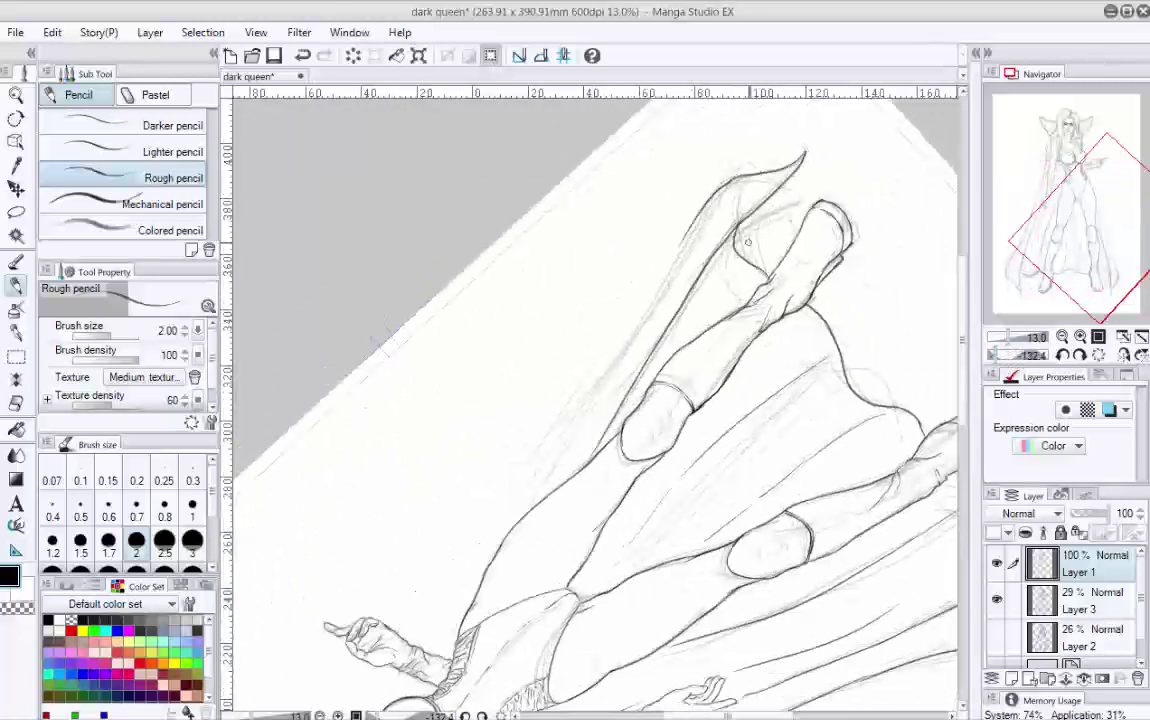
left_click(1098, 355)
Step: Hide the faded sketch on Layer 3 and bring the neck and shoulder area into close view
mouse_move(1053, 175)
left_mouse_down()
mouse_move(1057, 265)
mouse_move(1062, 156)
left_mouse_up()
scroll(633, 412, "up", 5)
key("minus")
key("minus")
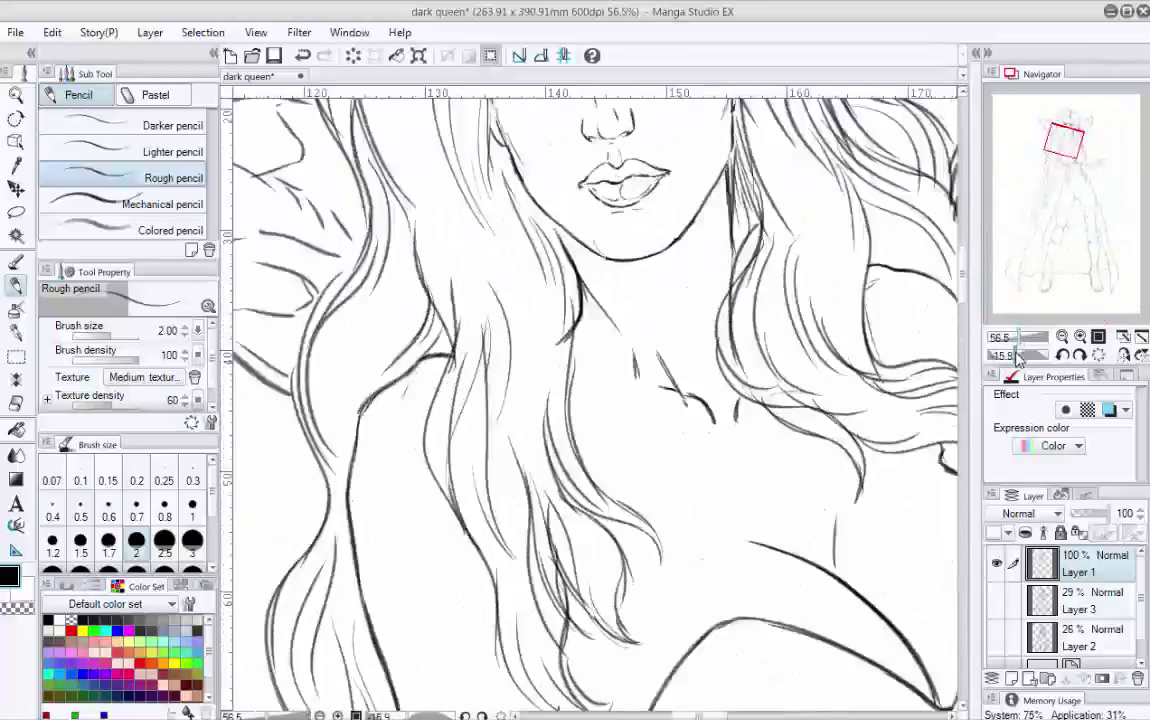
Step: Add the short collarbone line on the left and thicken the outer contour of the right bust
key("ctrl+at")
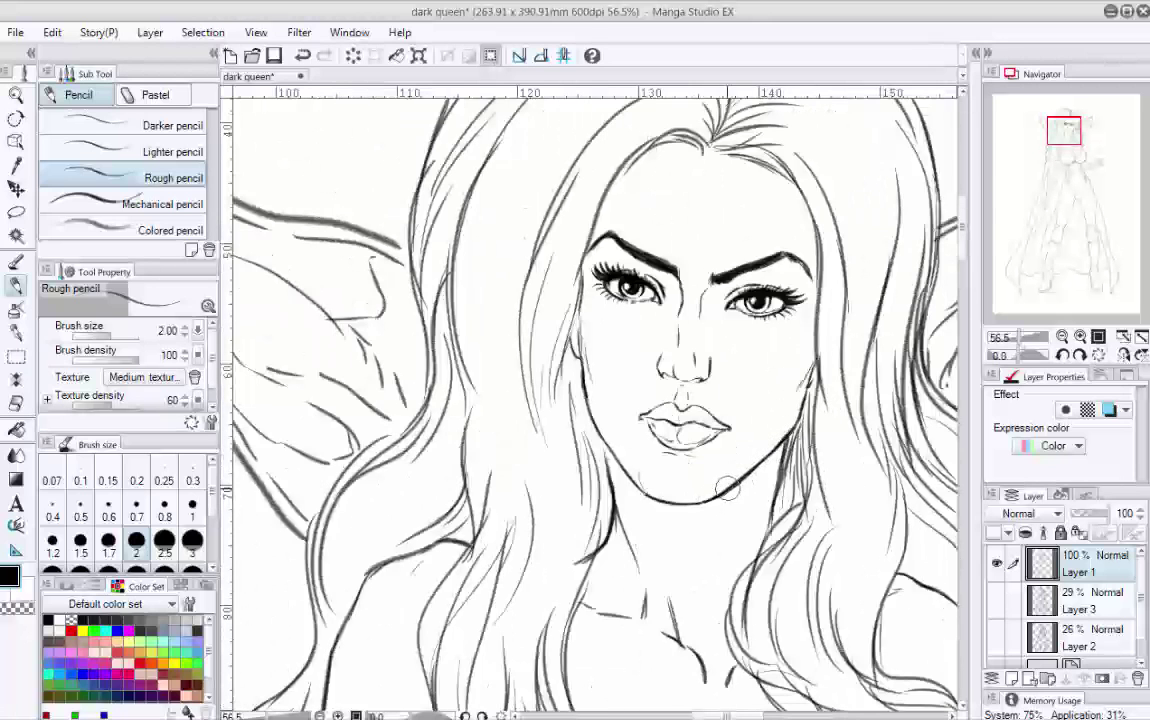
left_click_drag(1065, 138, 1065, 147)
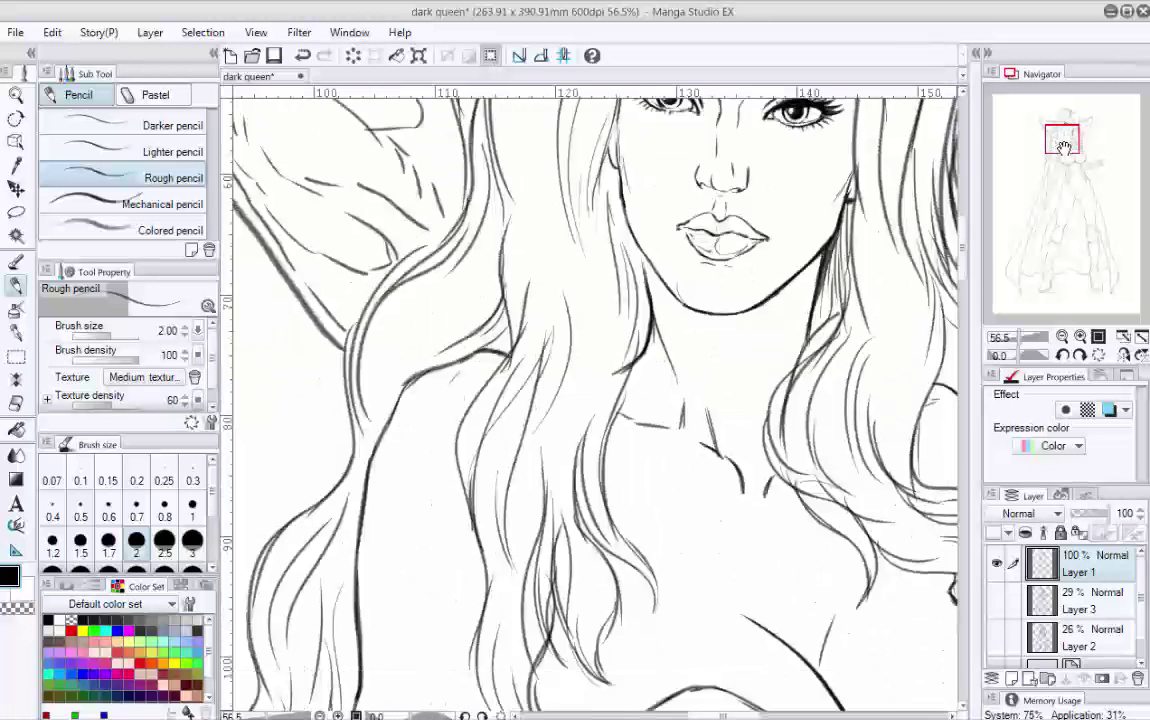
scroll(1065, 147, "down", 2)
left_click_drag(650, 310, 723, 292)
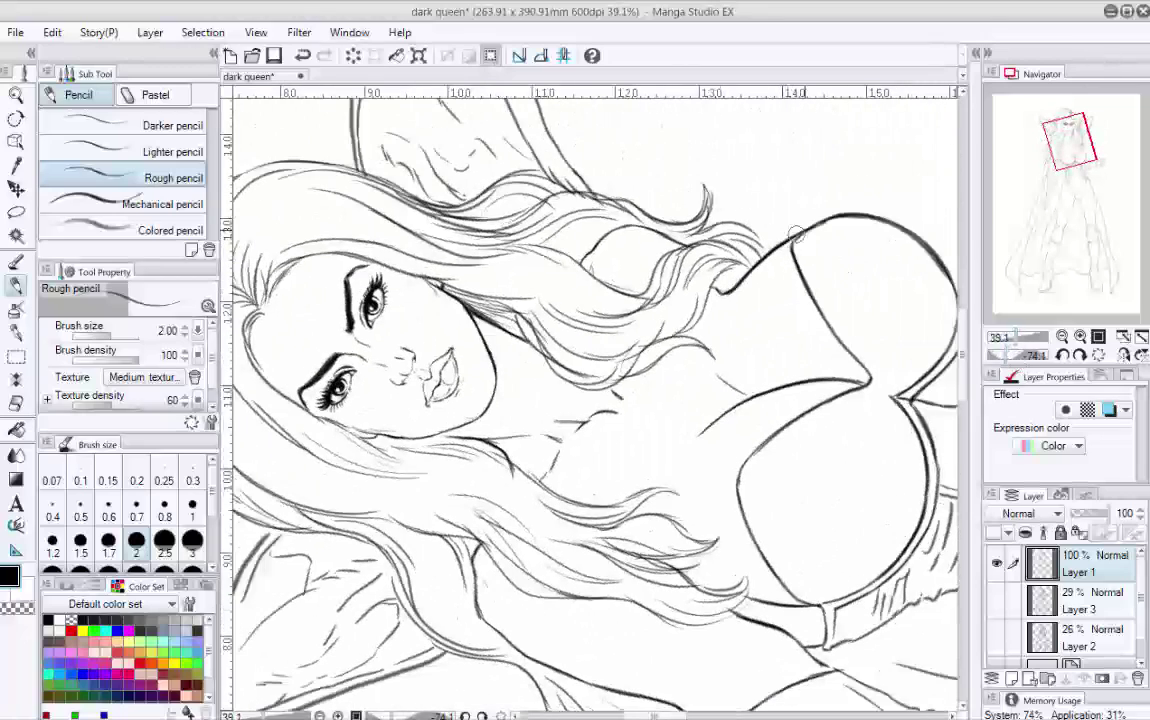
key("ctrl+@")
scroll(795, 260, "down", 5)
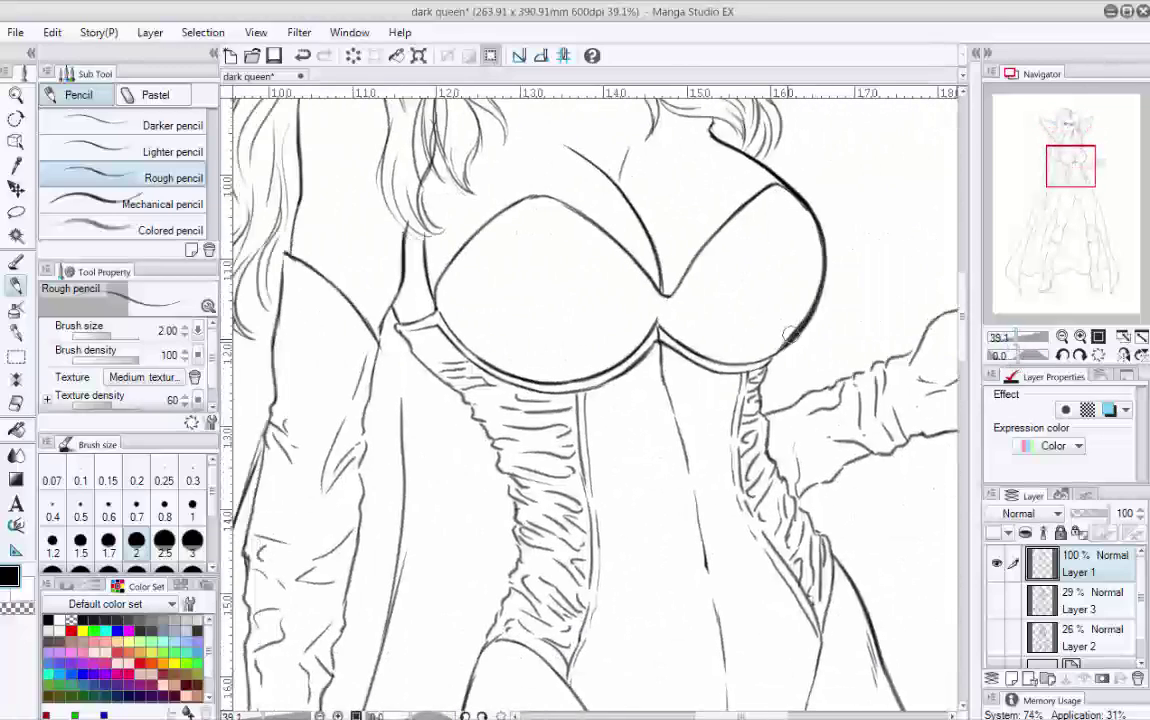
Step: Darken the bodice edge where the two cups meet and draw a broken, curved vertical seam down the left cup
scroll(760, 372, "up", 5)
left_click_drag(1030, 355, 1004, 355)
key("ctrl+@")
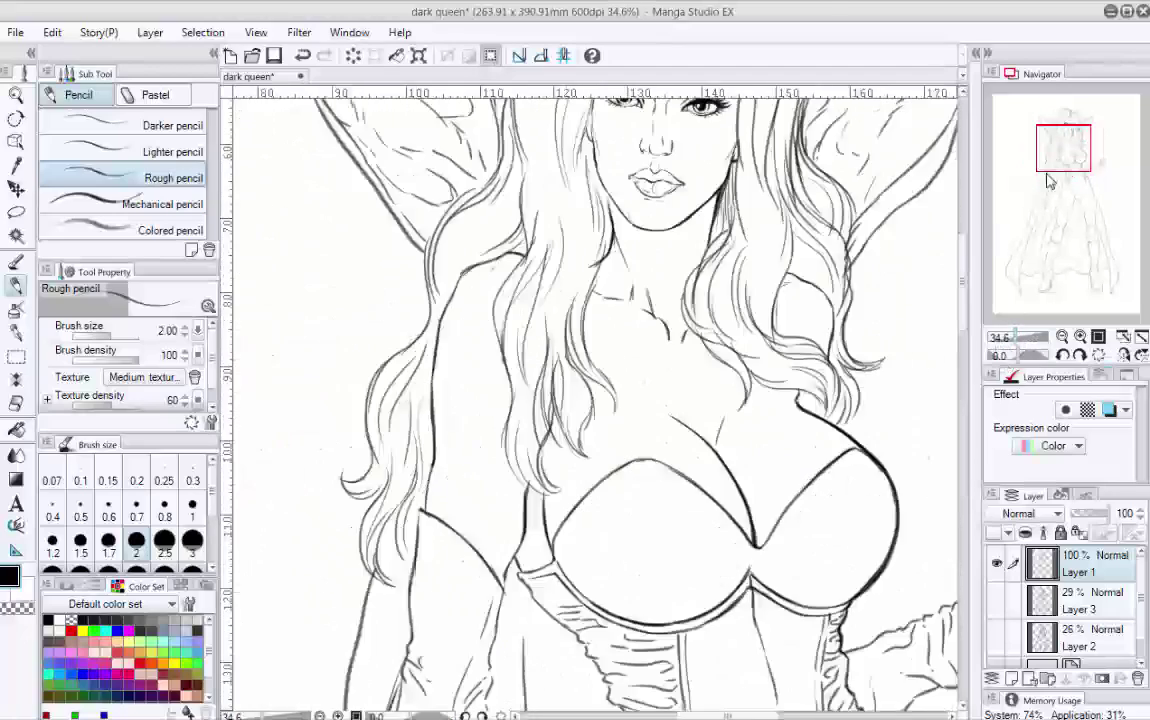
scroll(936, 166, "down", 4)
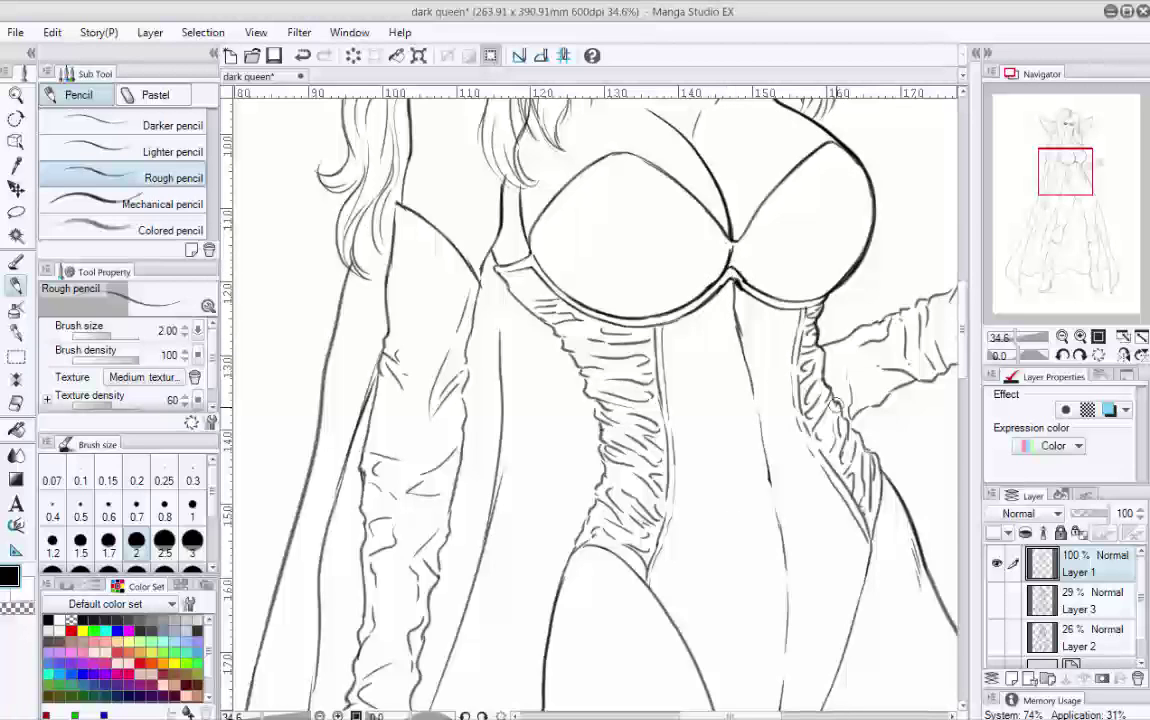
left_click_drag(836, 404, 918, 450)
left_click_drag(736, 359, 700, 212)
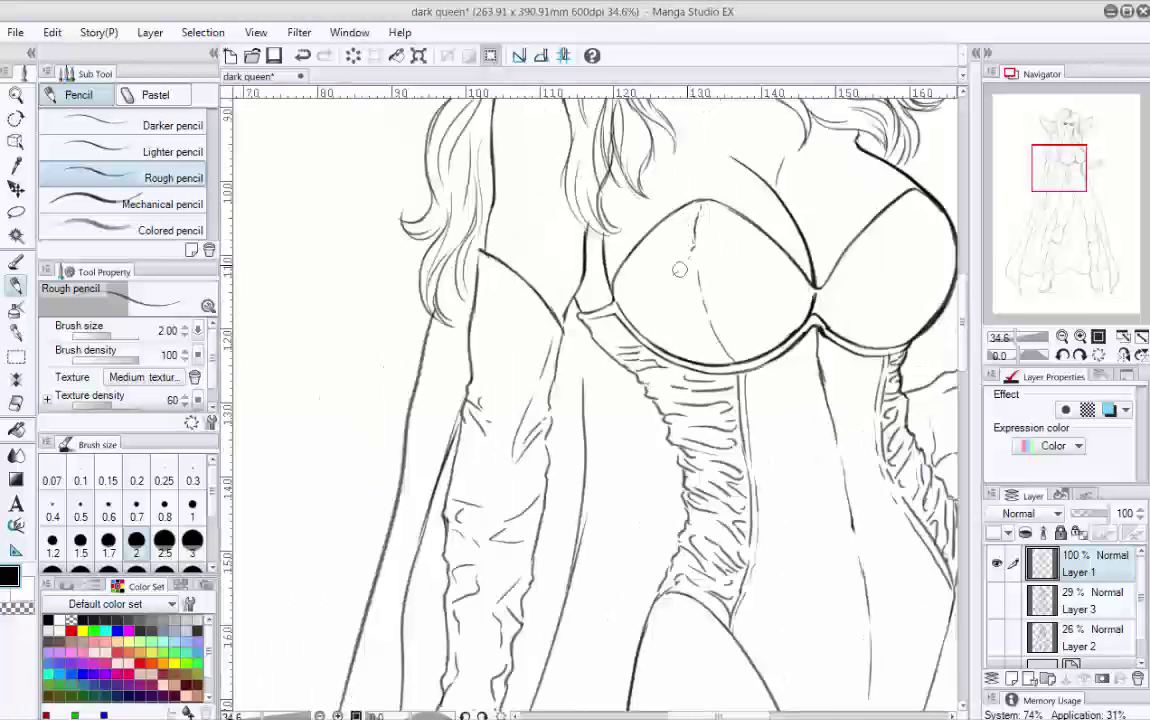
Step: Add light vertical seam lines and small crease marks inside the knee panels of the boots
mouse_move(1020, 338)
left_mouse_down()
mouse_move(995, 339)
mouse_move(1015, 343)
left_mouse_up()
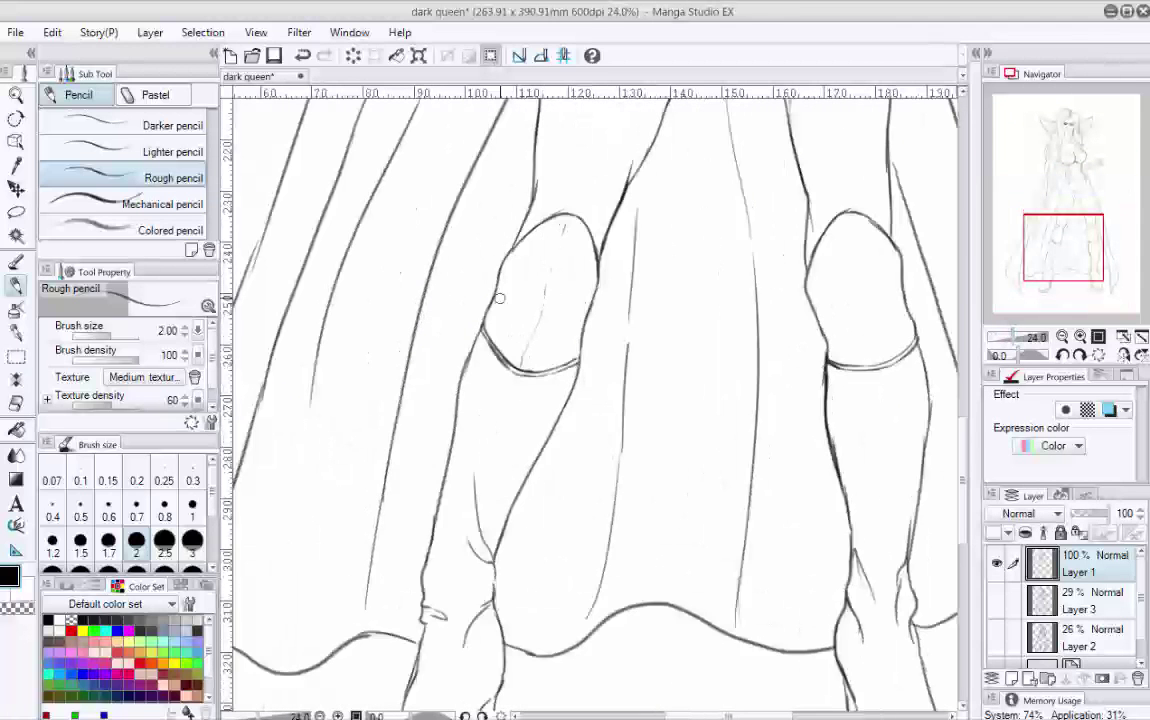
scroll(845, 356, "down", 3)
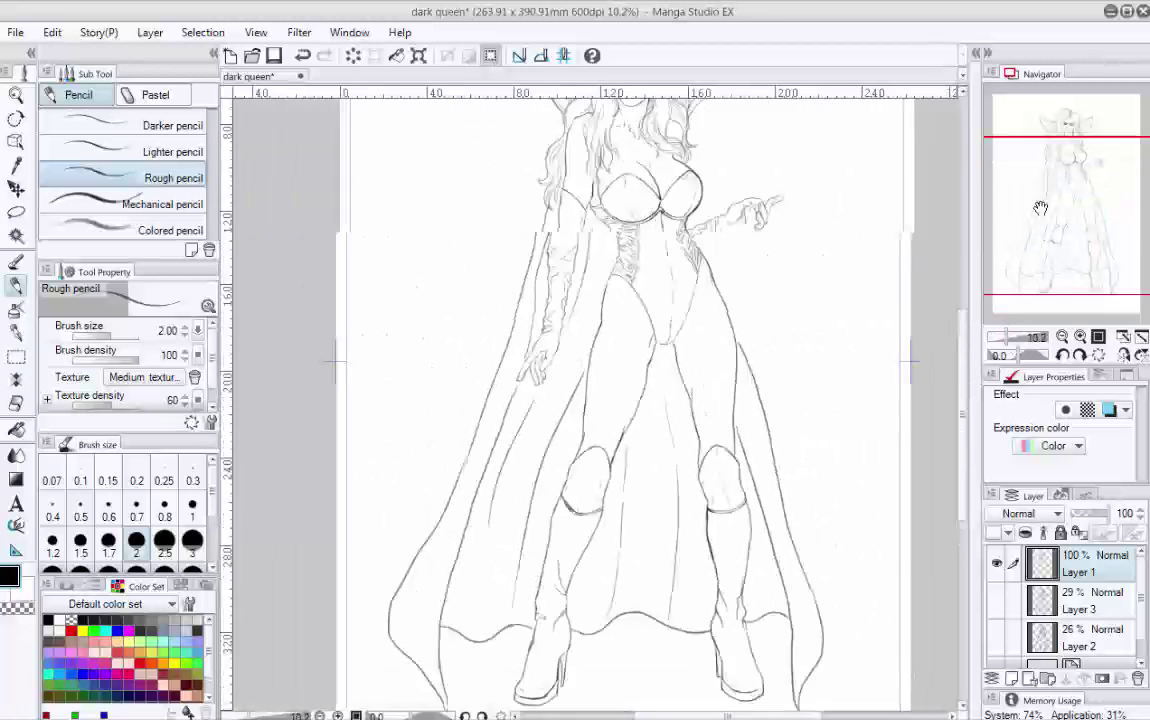
scroll(615, 183, "up", 5)
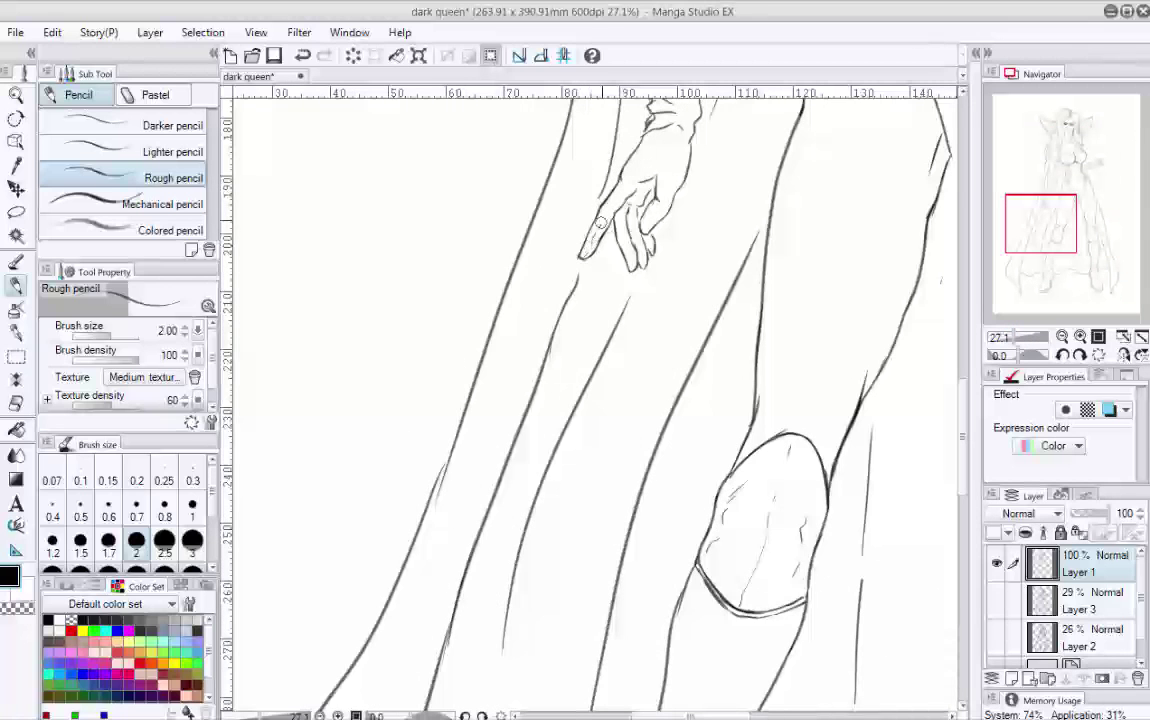
left_click_drag(685, 130, 536, 252)
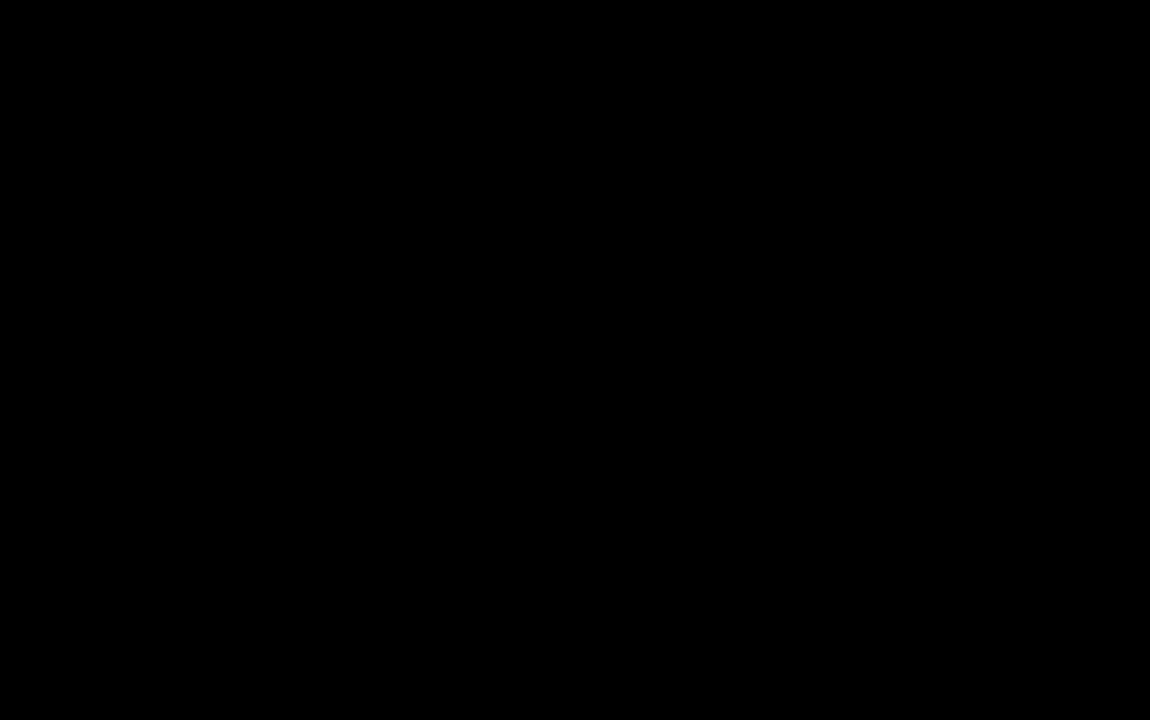